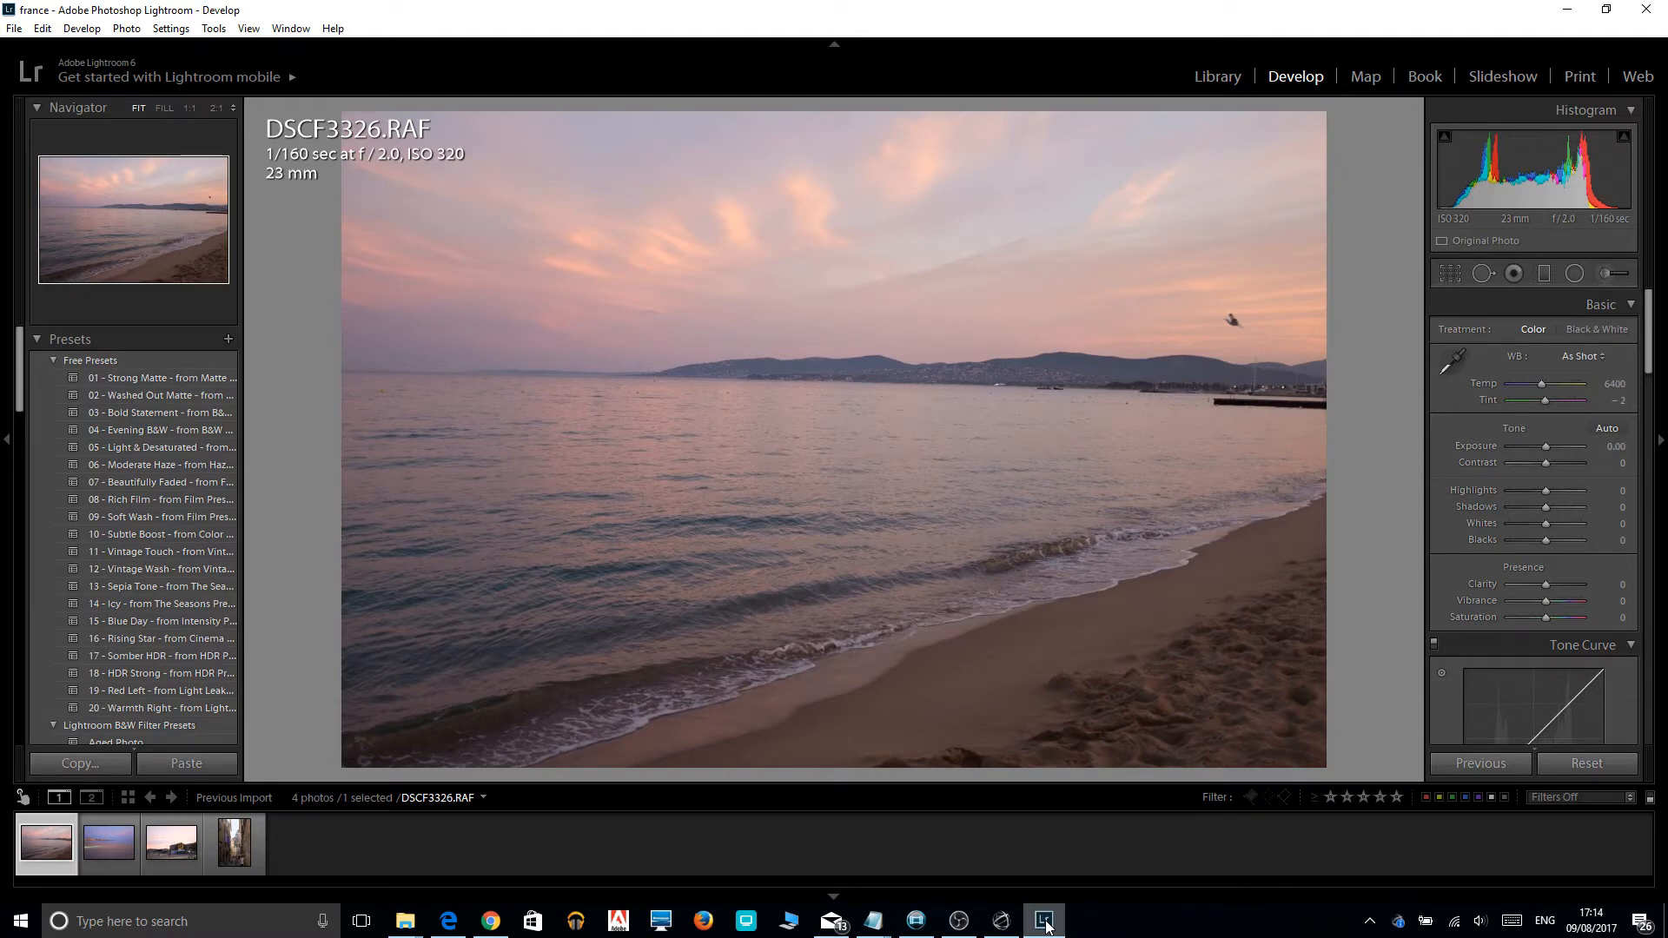
Straighten the photo's horizon to an angle of about -1.39 and crop tighter so the bird is cut out of the frame.
key("r")
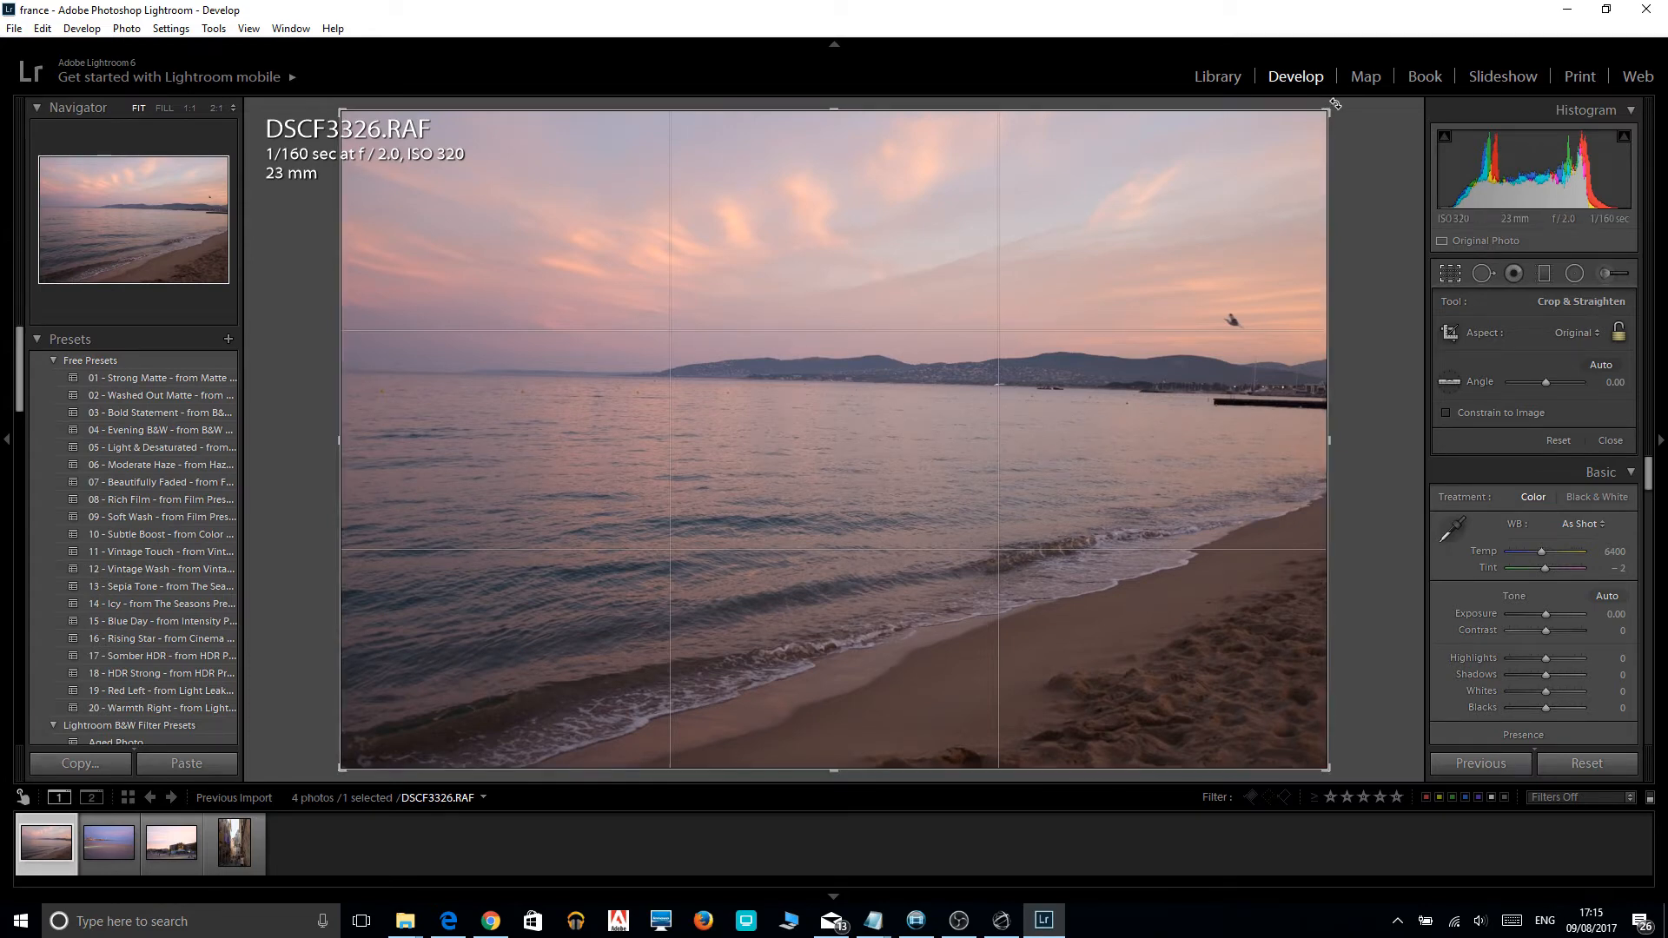
left_click_drag(1337, 104, 1326, 98)
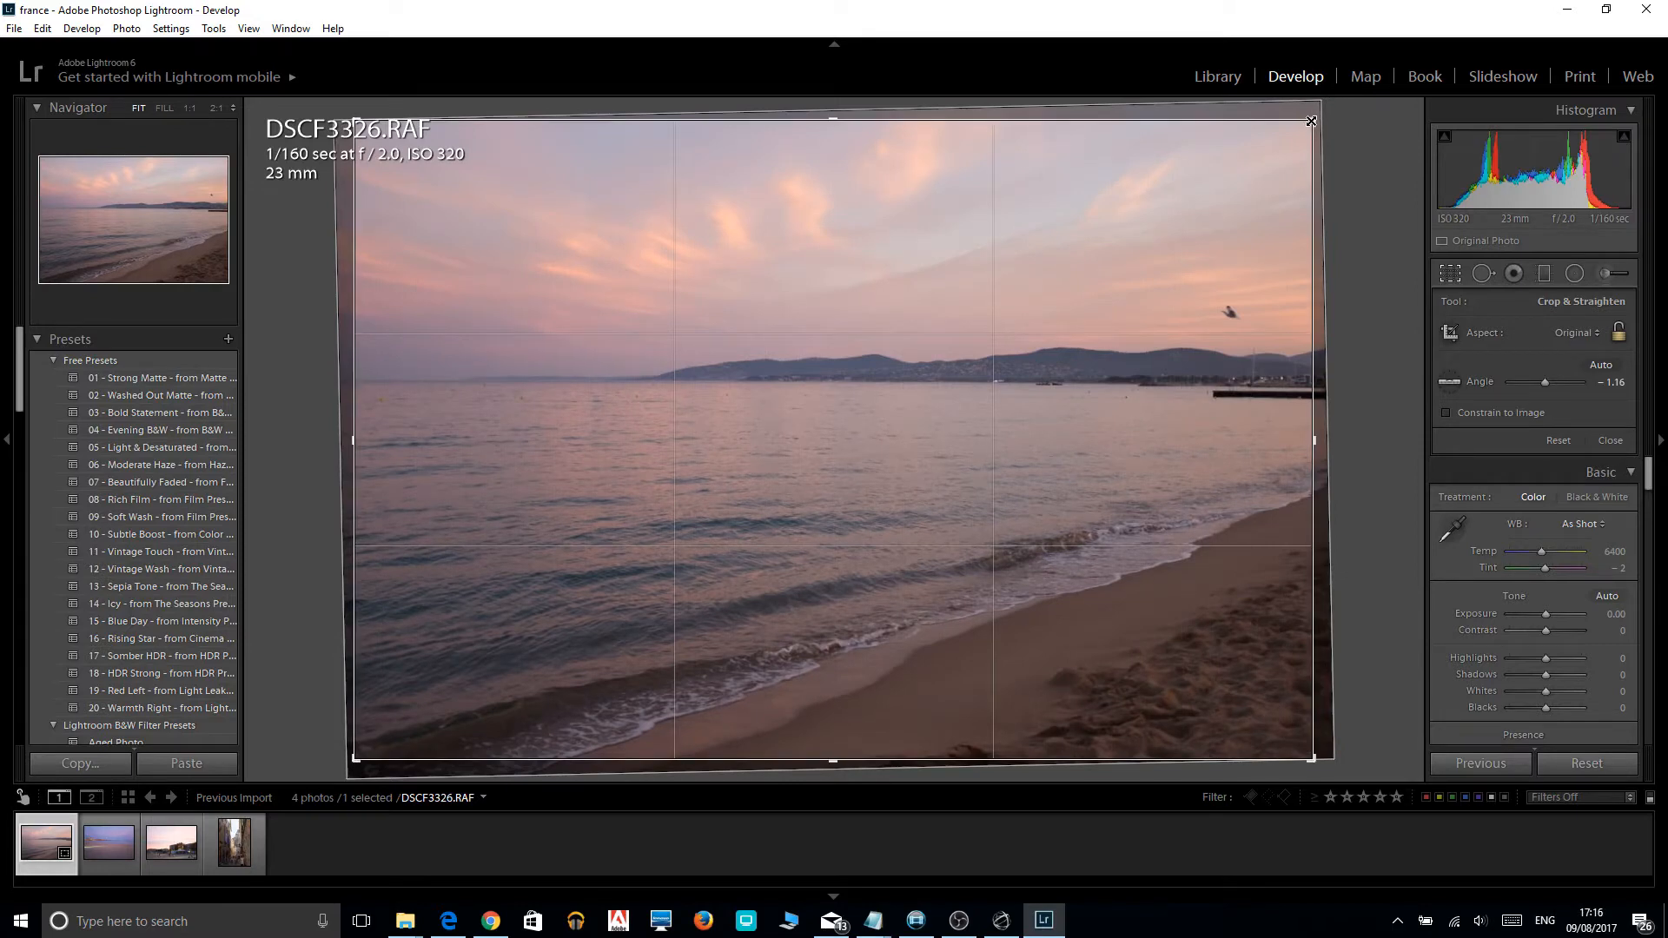
left_click_drag(1310, 121, 1305, 131)
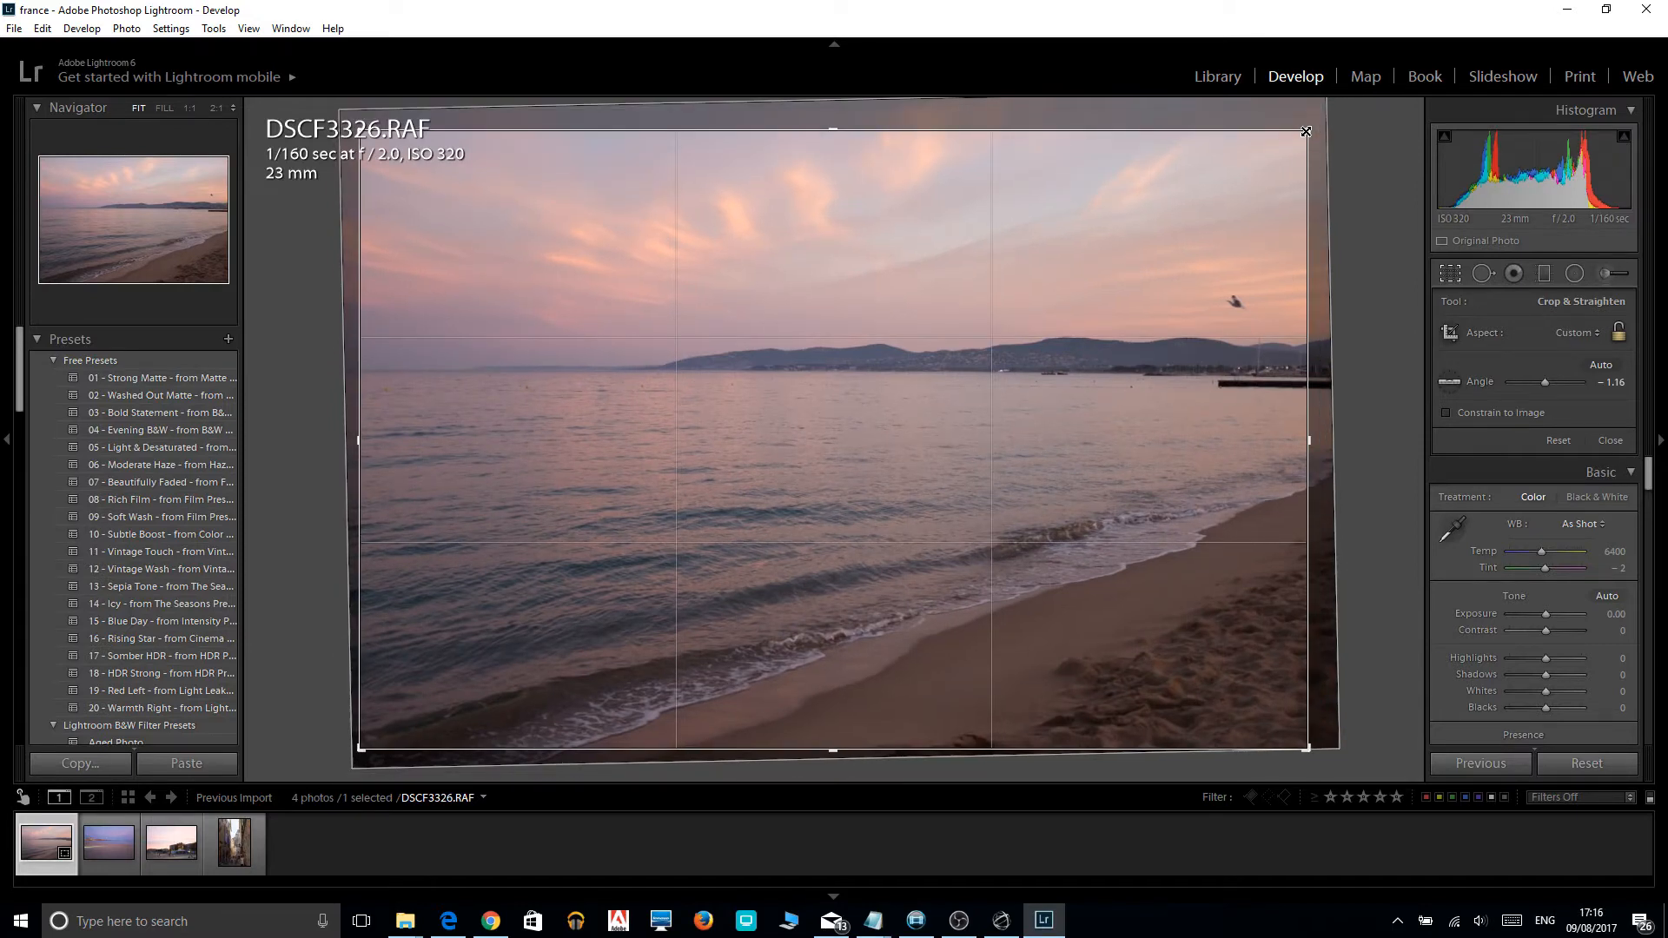
left_click_drag(1305, 131, 1267, 153)
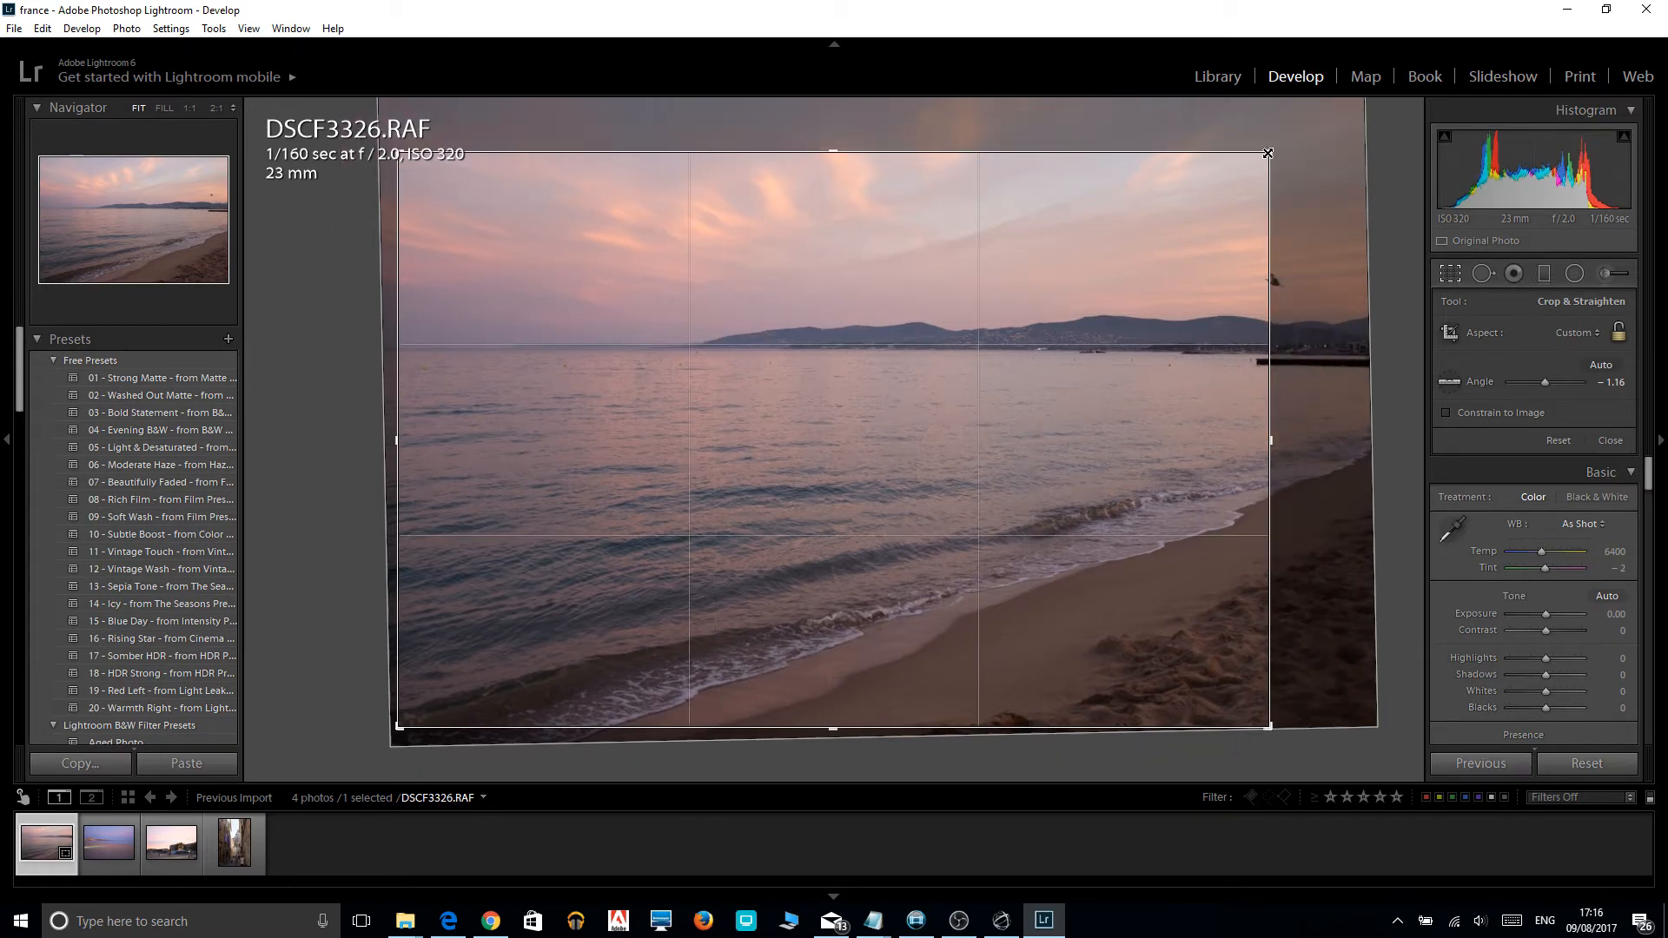
left_click_drag(1267, 153, 1278, 144)
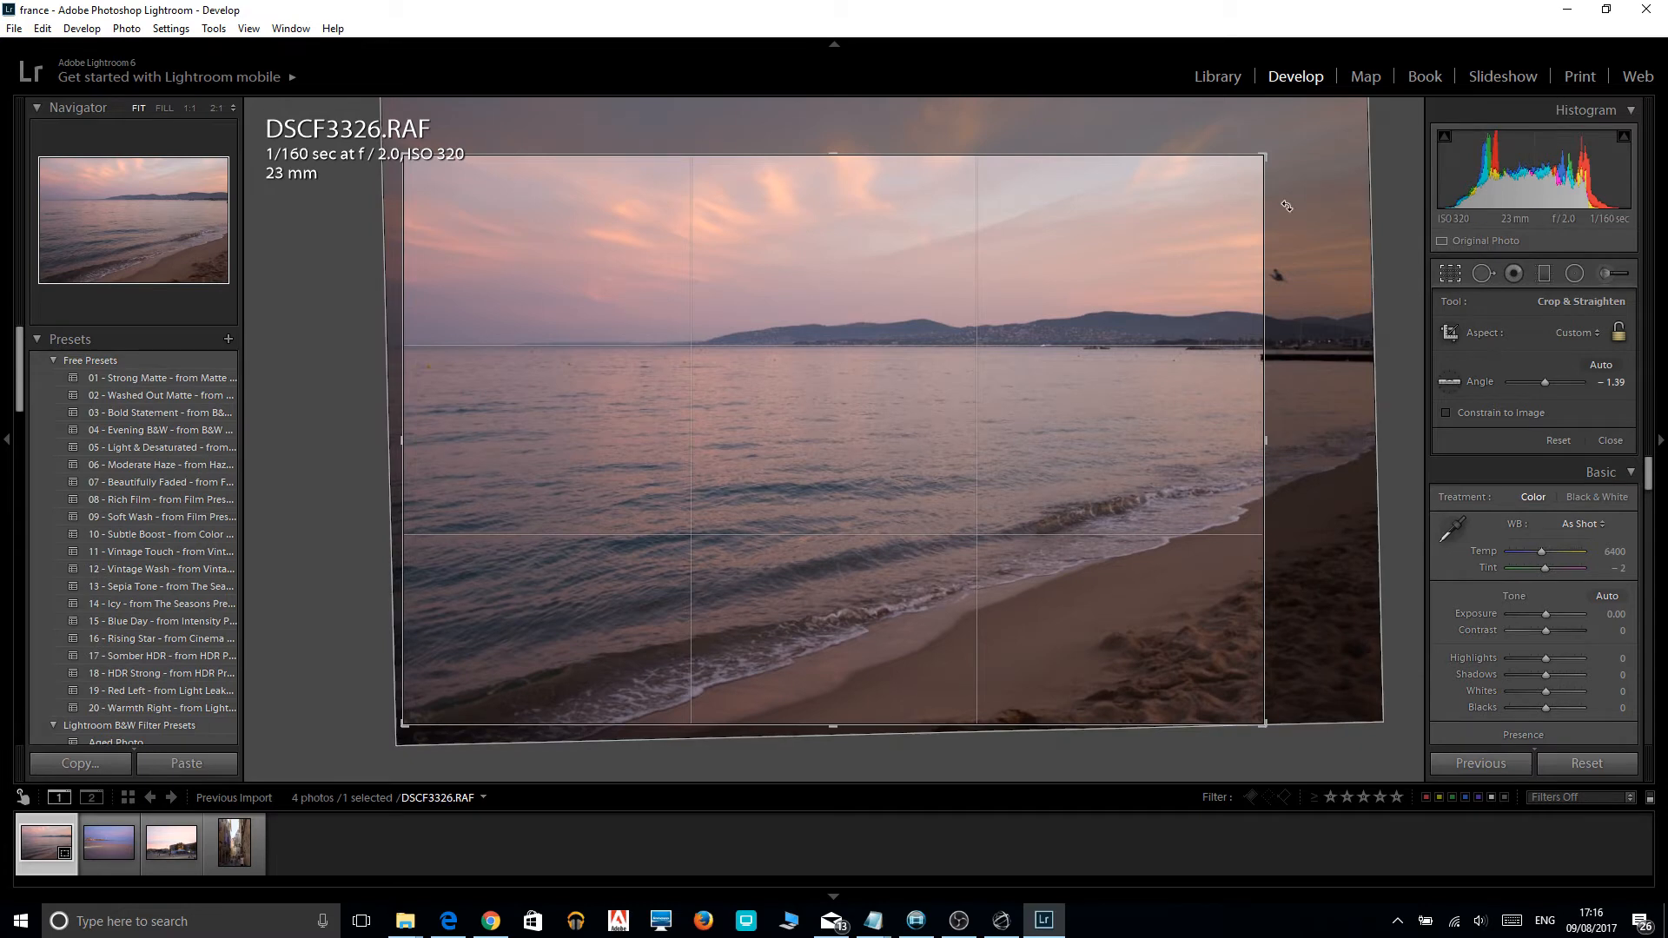
key("Return")
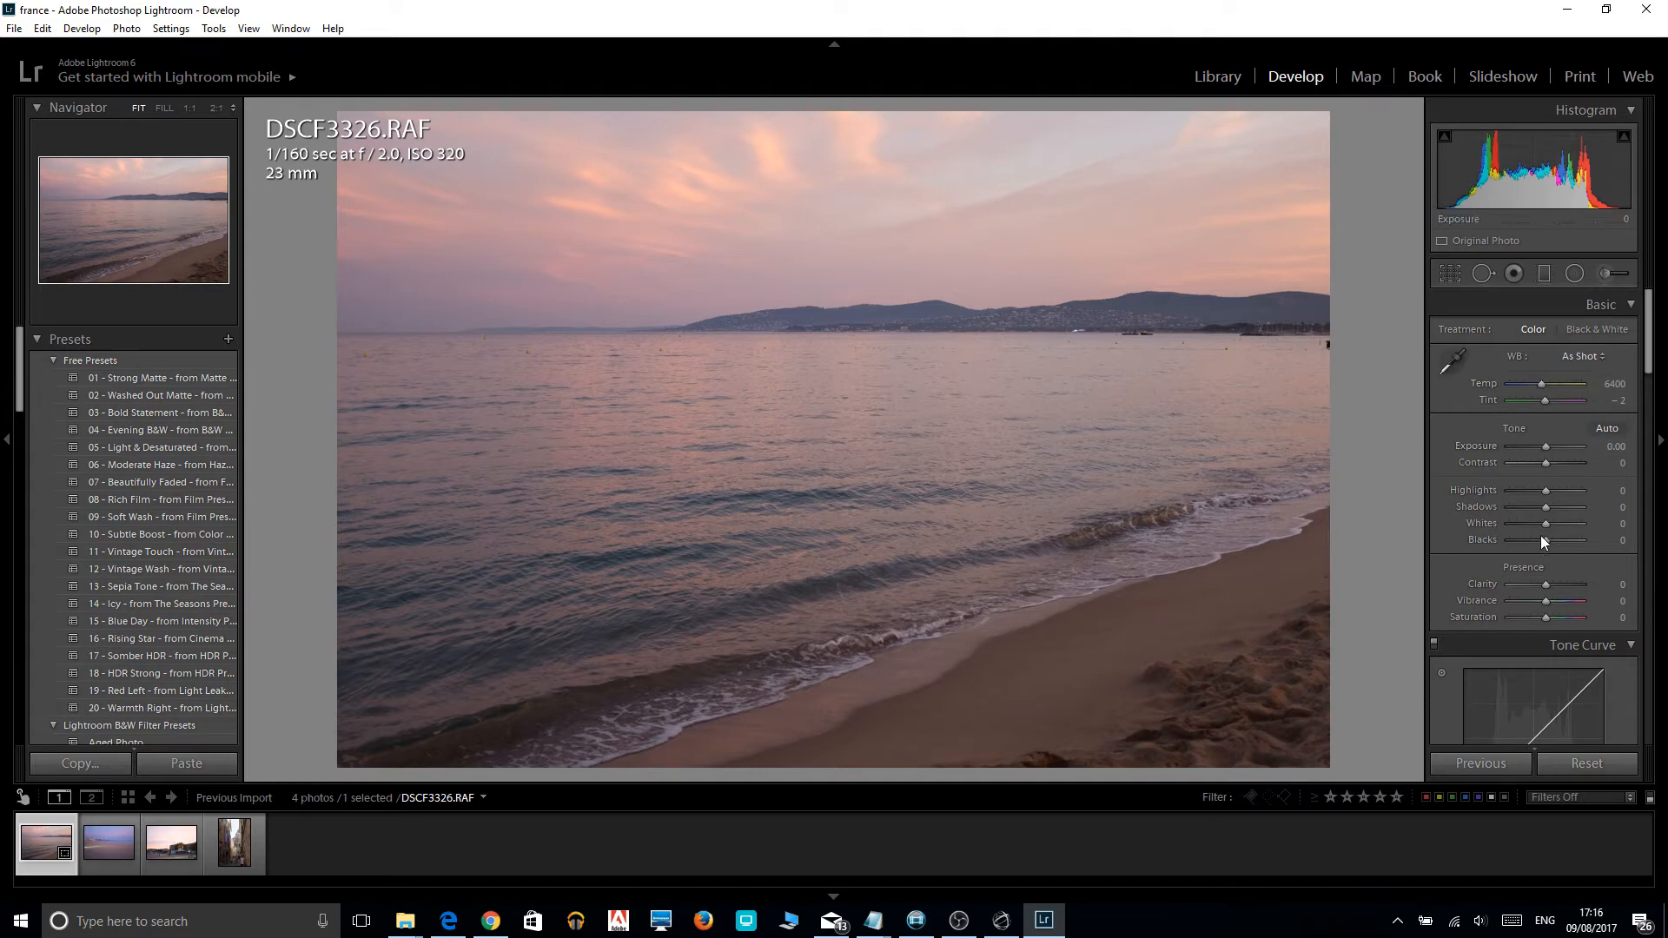
Lower the photo's highlights to -100 and its exposure to -0.48.
mouse_move(1648, 314)
left_mouse_down()
mouse_move(1663, 605)
mouse_move(1665, 301)
left_mouse_up()
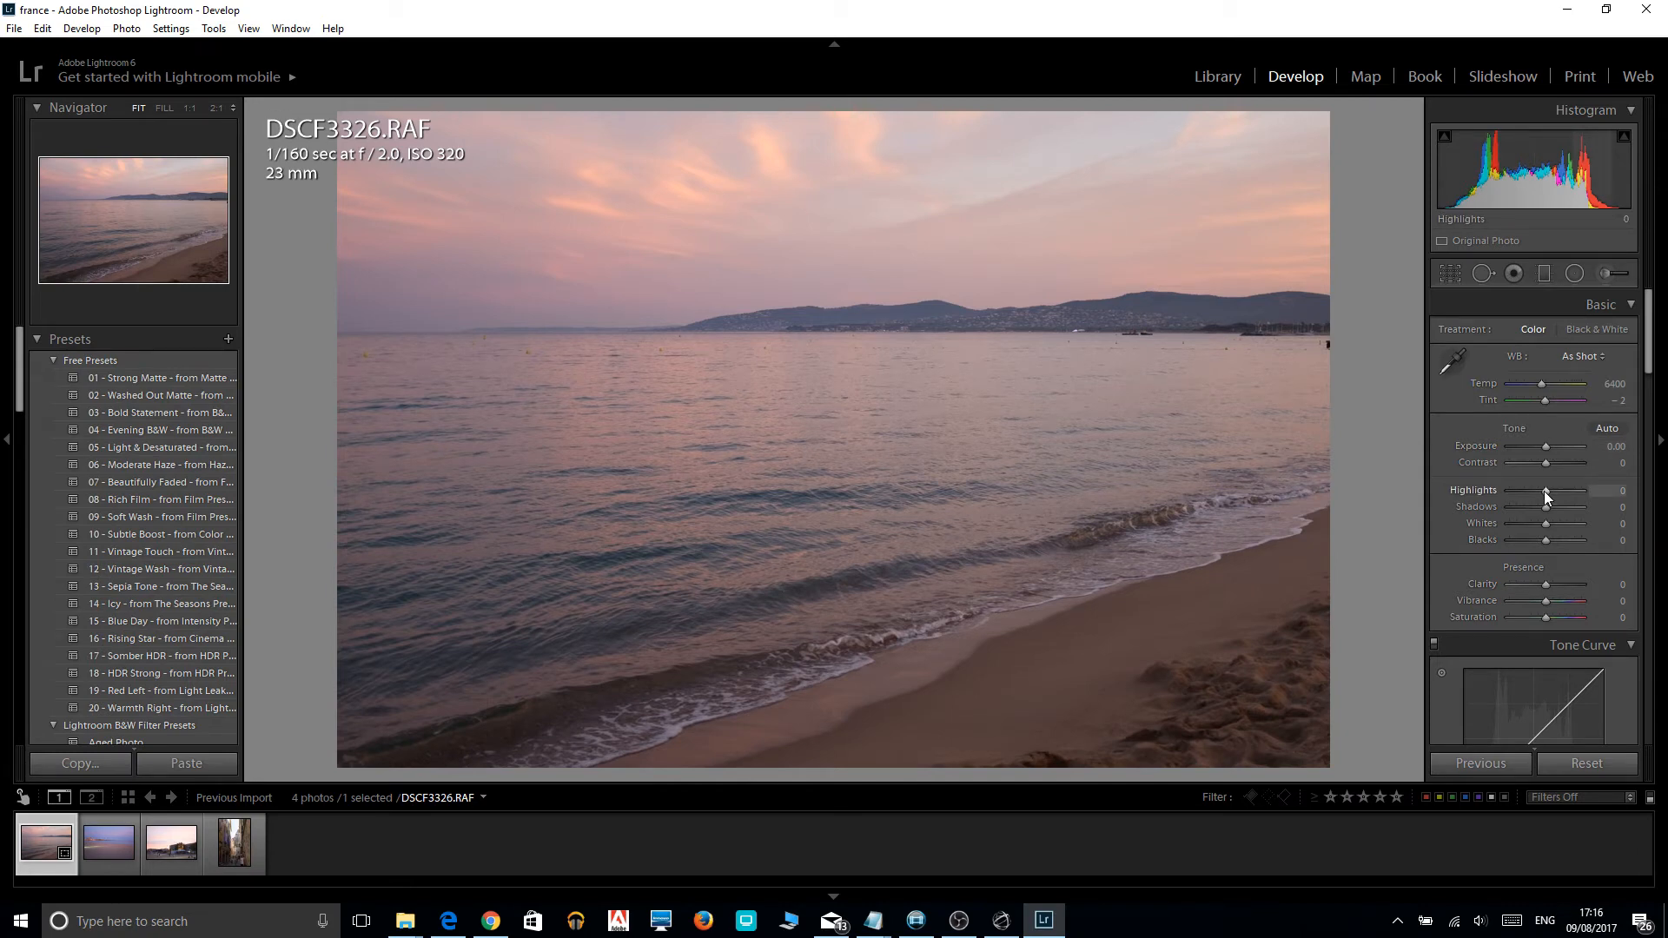
left_click_drag(1544, 492, 1541, 491)
left_click_drag(1541, 489, 1476, 493)
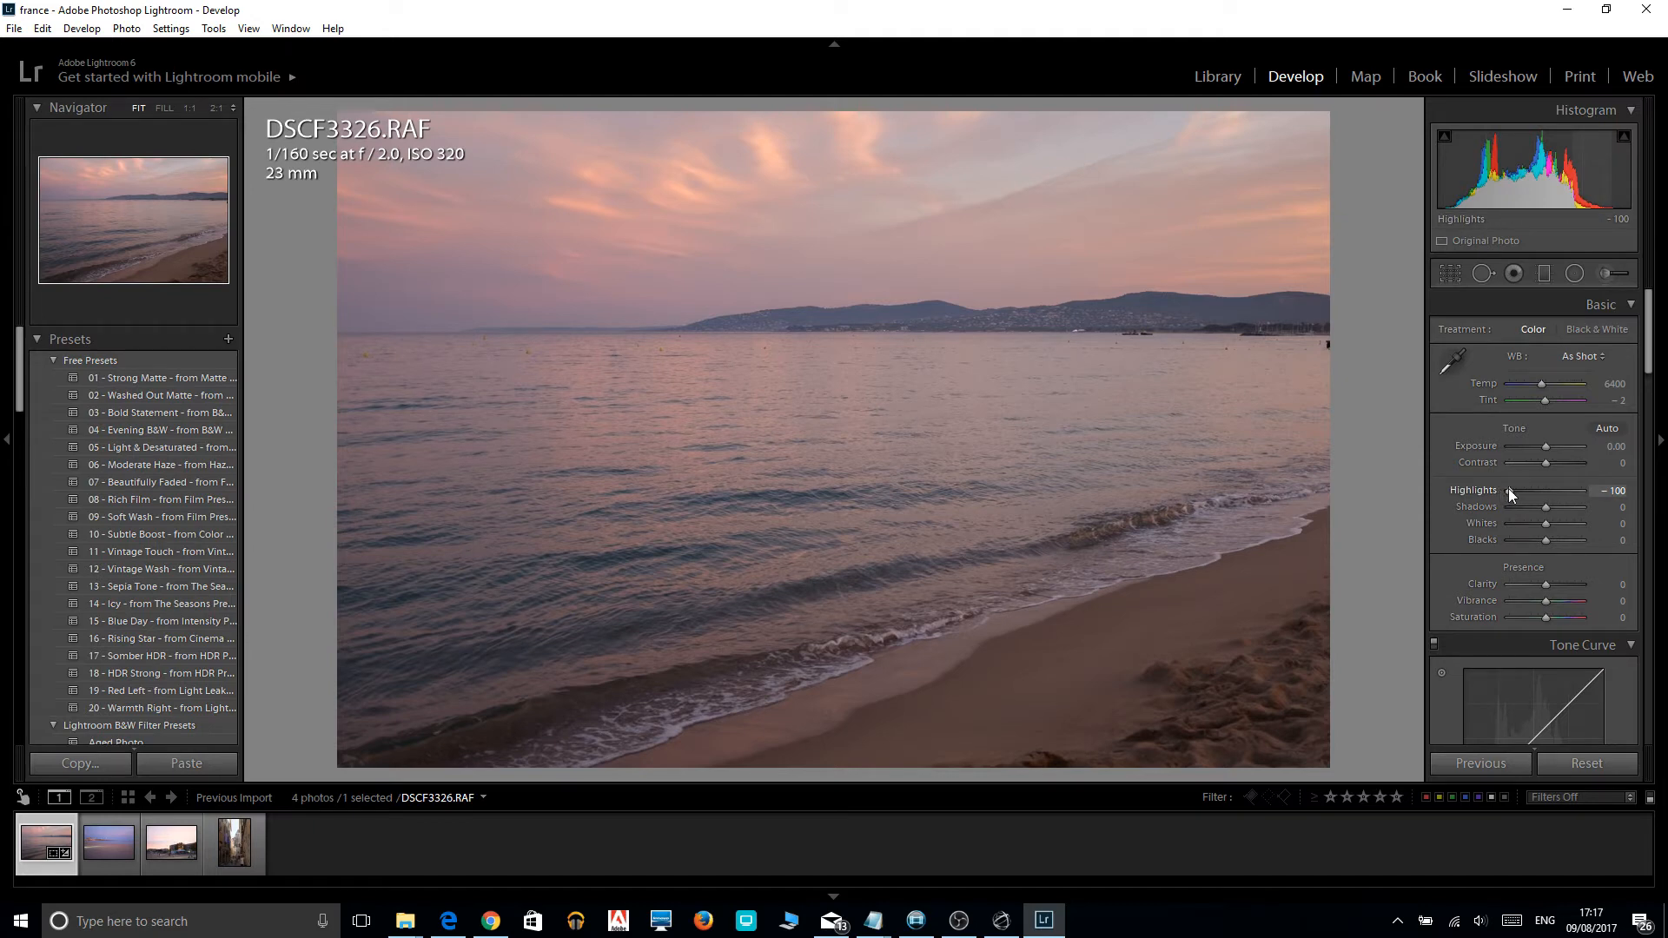
left_click_drag(1509, 492, 1437, 491)
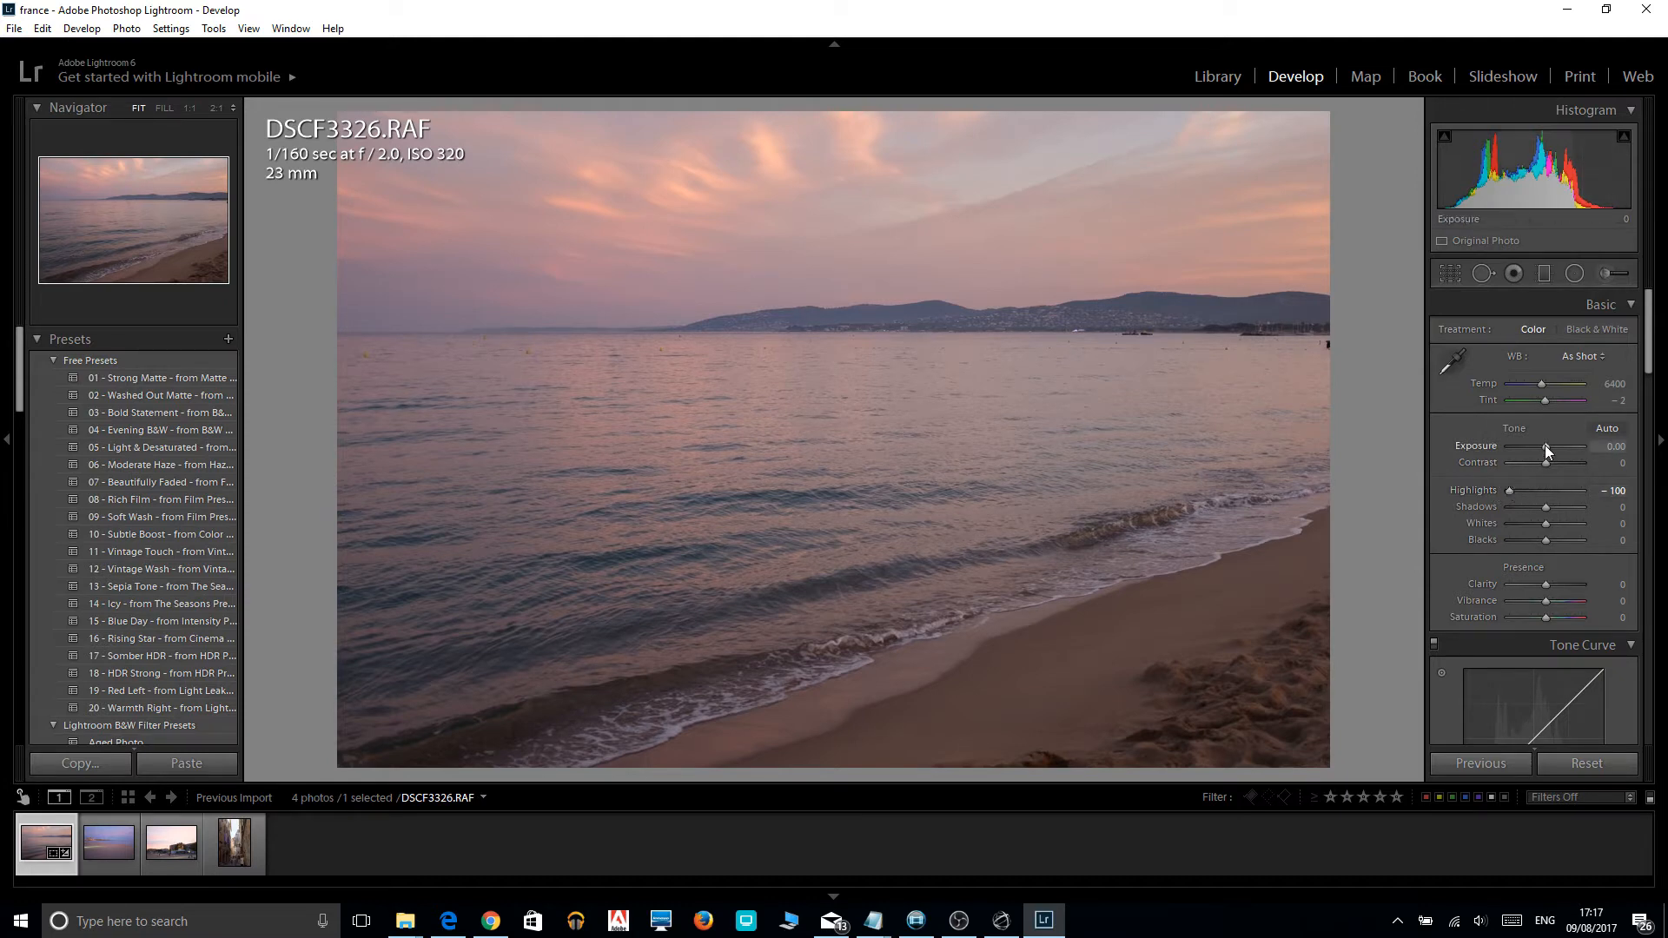
left_click_drag(1544, 445, 1531, 446)
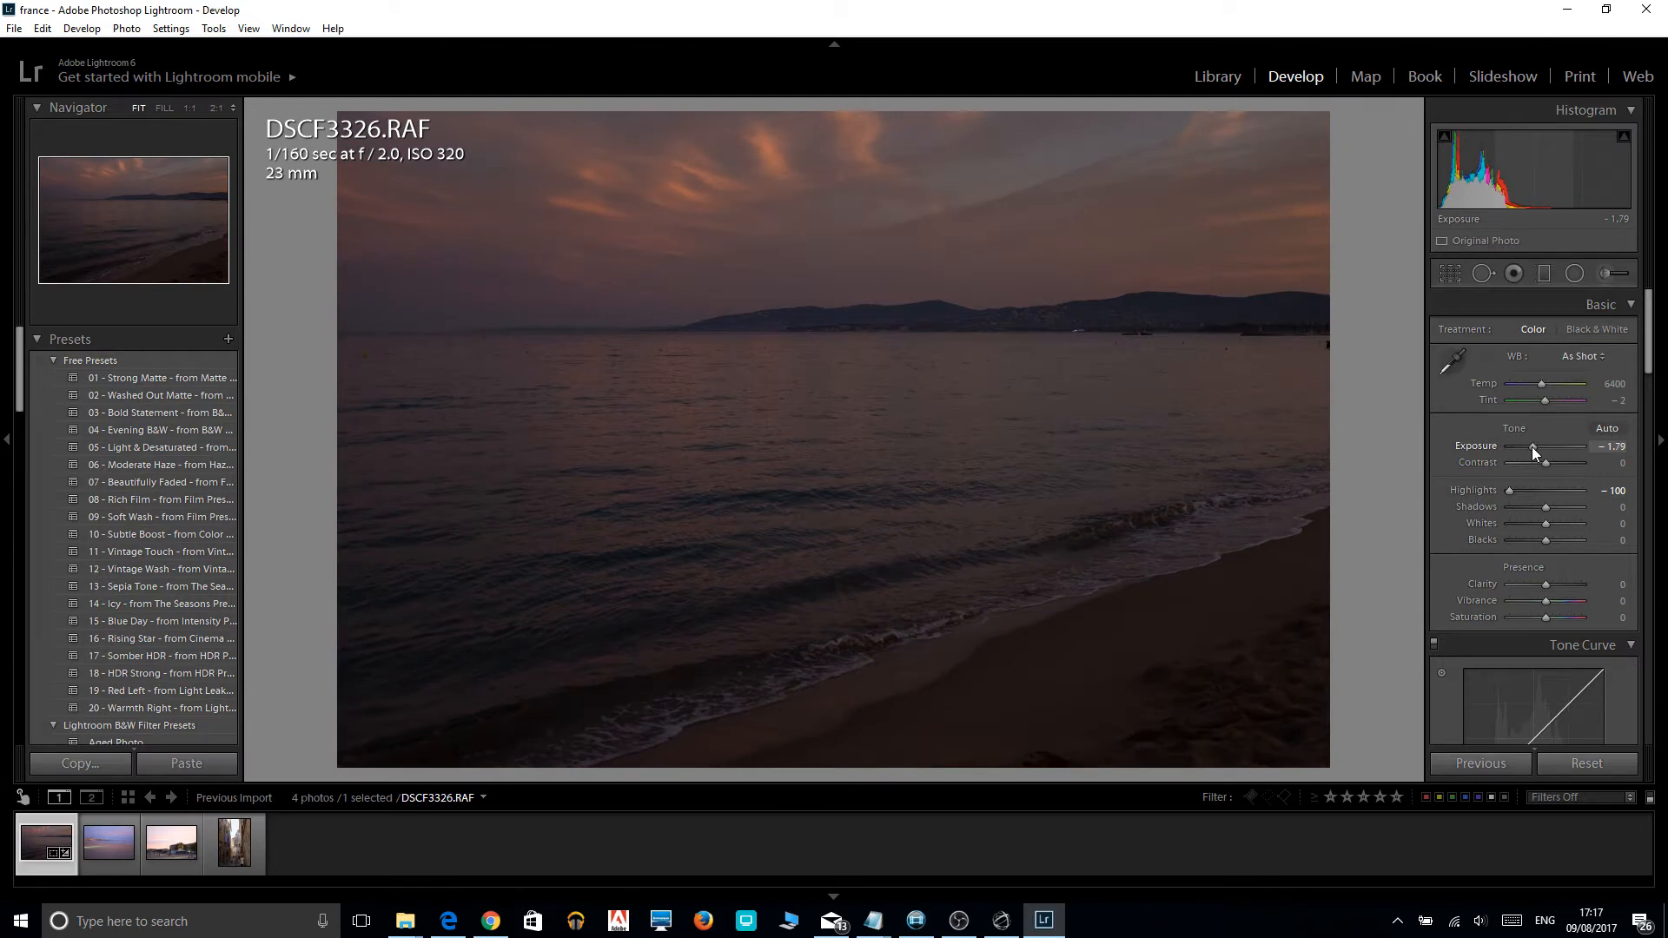
left_click_drag(1530, 447, 1540, 448)
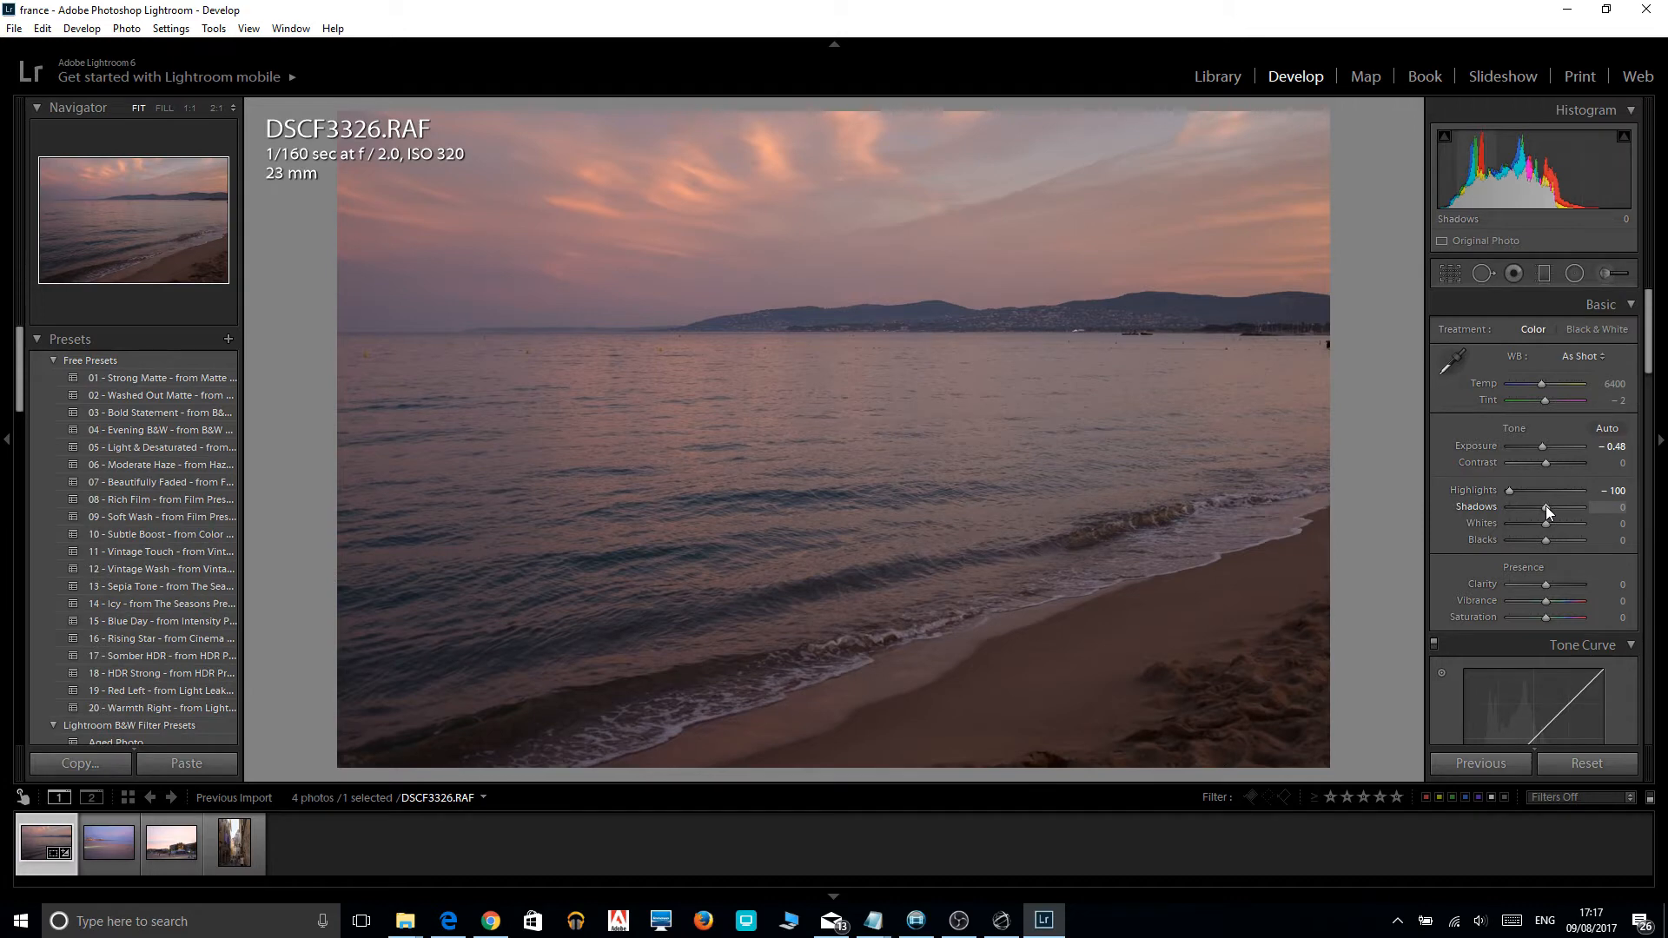
Raise the photo's shadows to +17.
mouse_move(1546, 507)
left_mouse_down()
mouse_move(1593, 512)
mouse_move(1570, 521)
left_mouse_up()
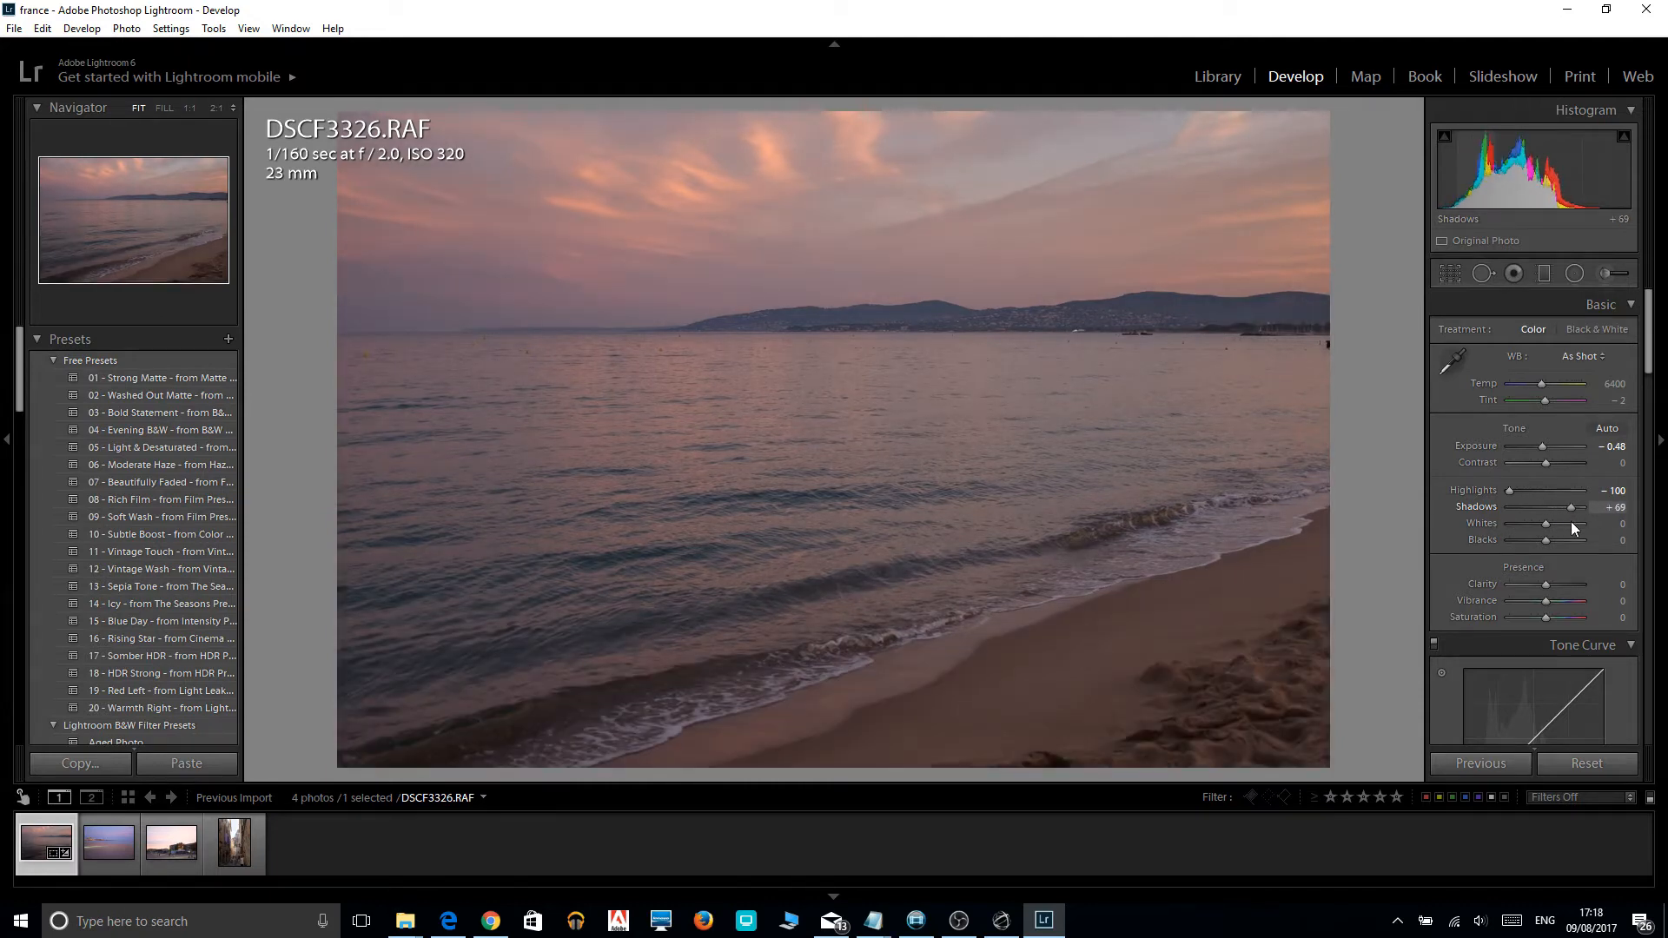
left_click_drag(1570, 521, 1560, 518)
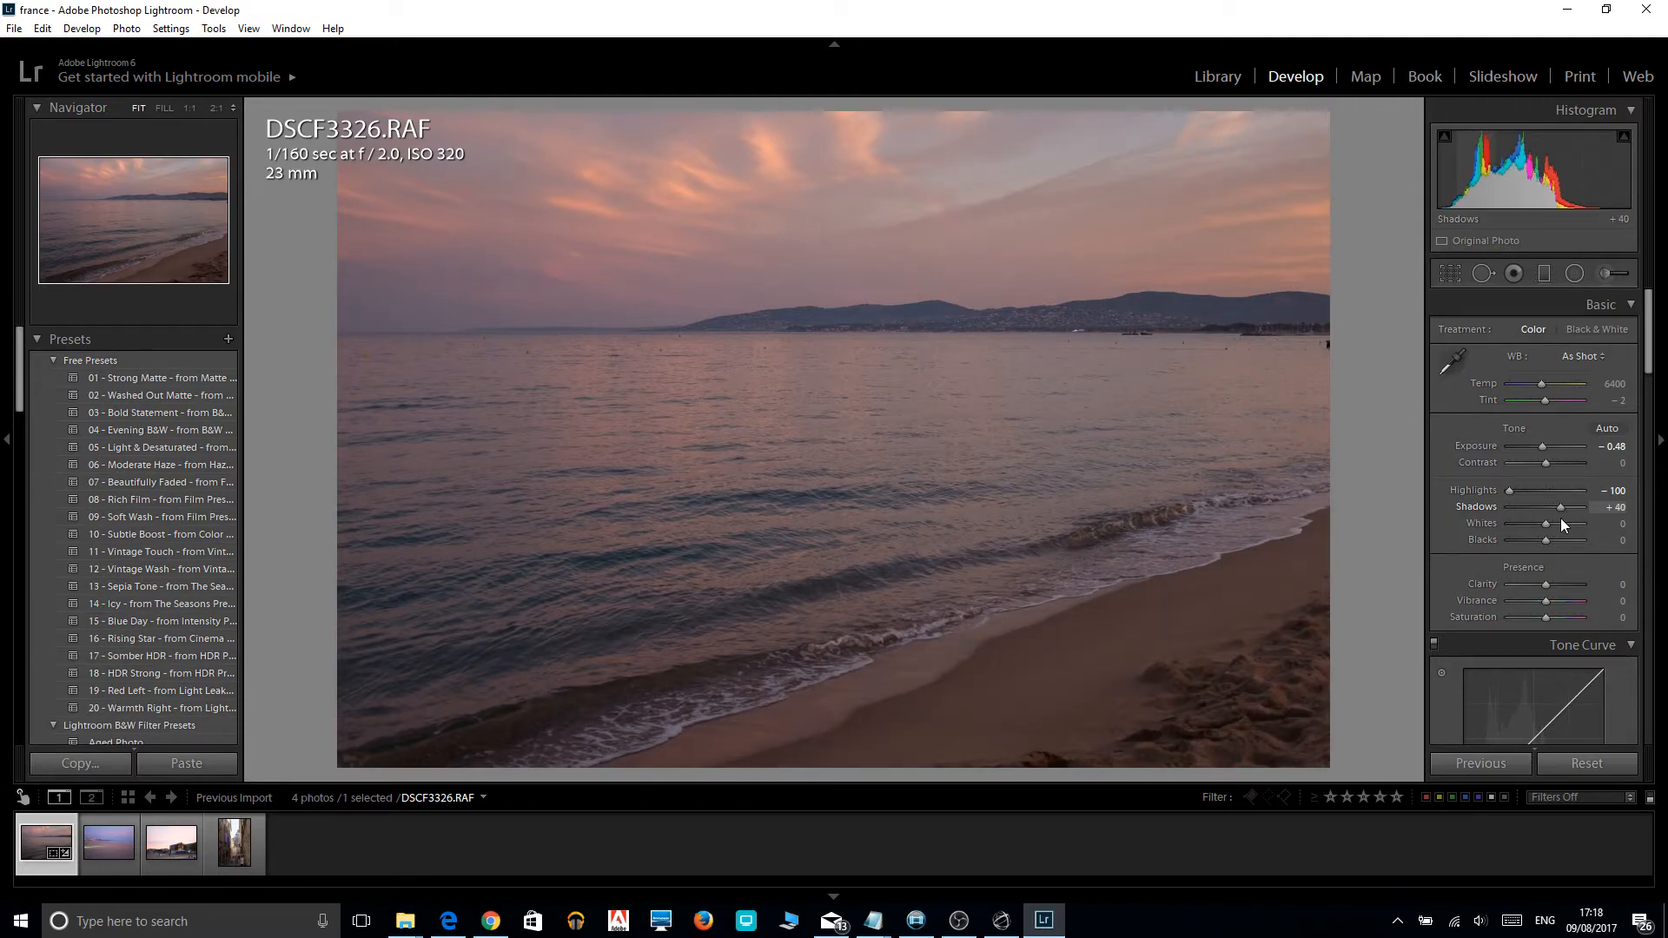
left_click_drag(1559, 518, 1551, 516)
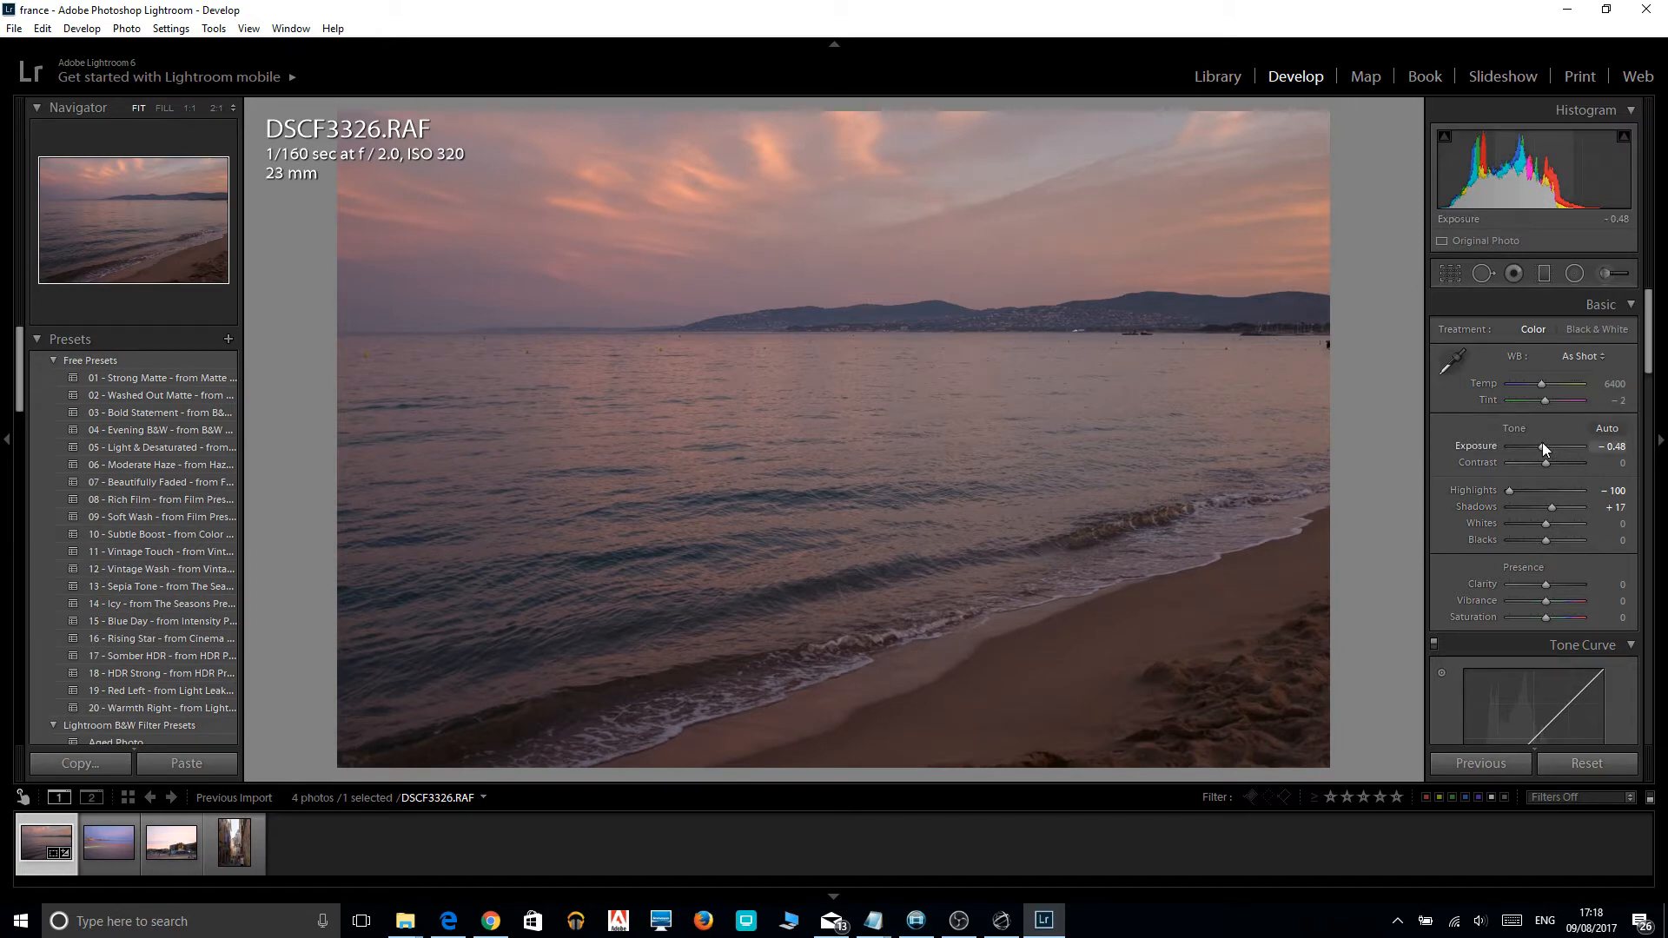
left_click_drag(1541, 443, 1542, 443)
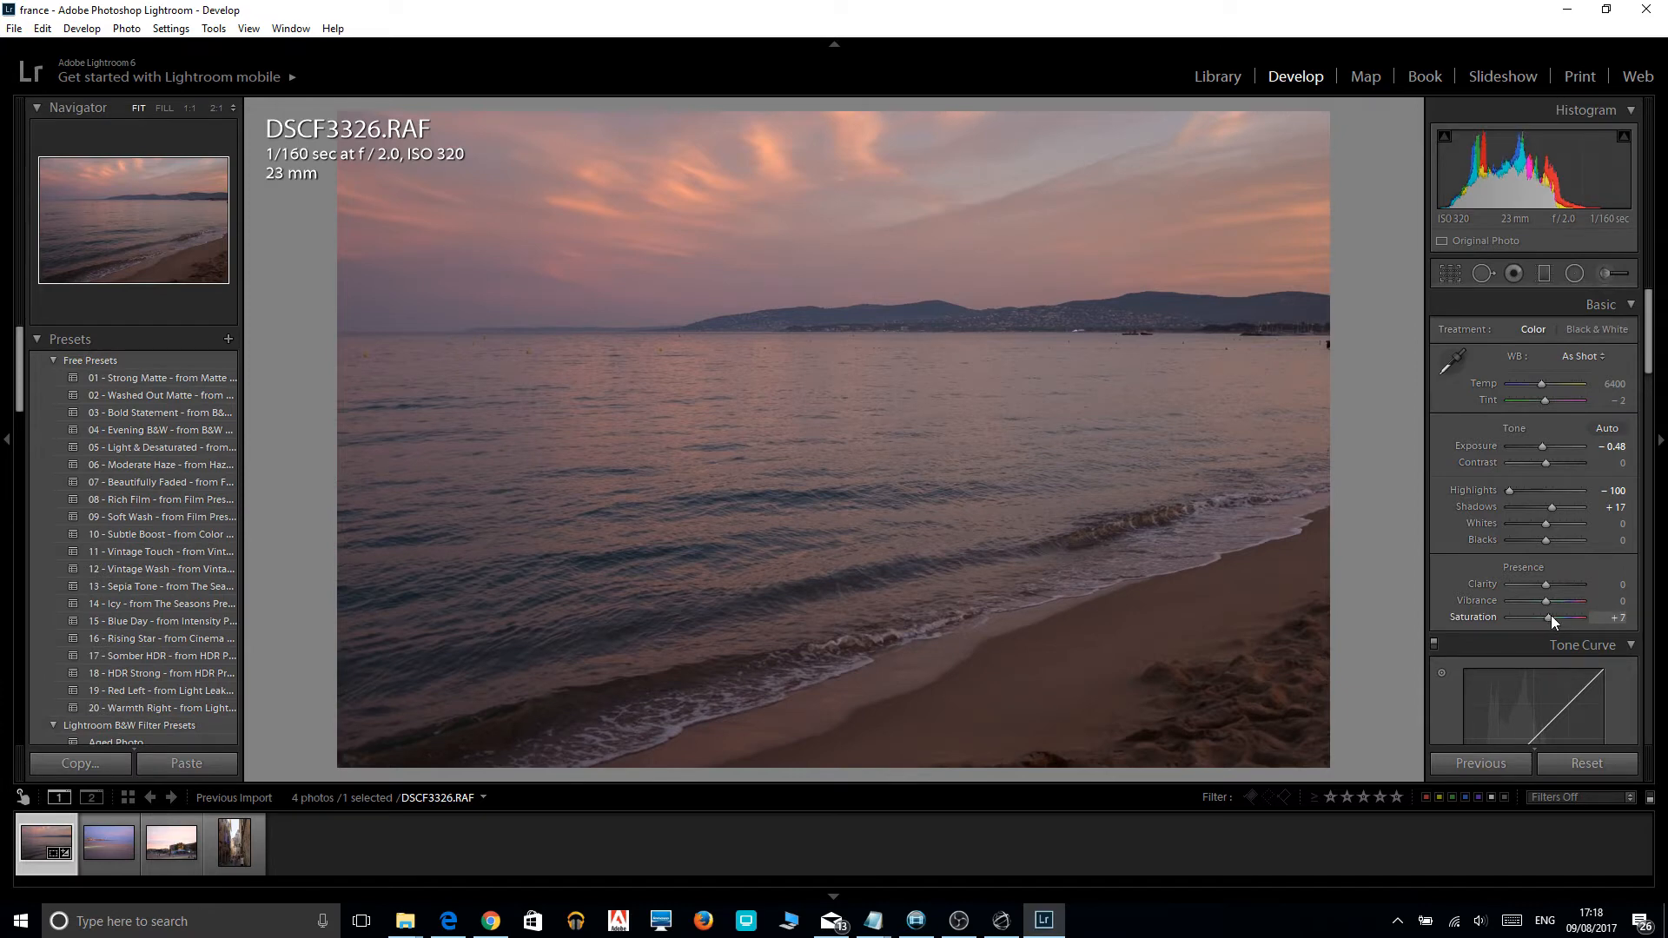
Set the photo's overall saturation to +5.
left_click_drag(1550, 614, 1558, 615)
left_click_drag(1561, 618, 1574, 621)
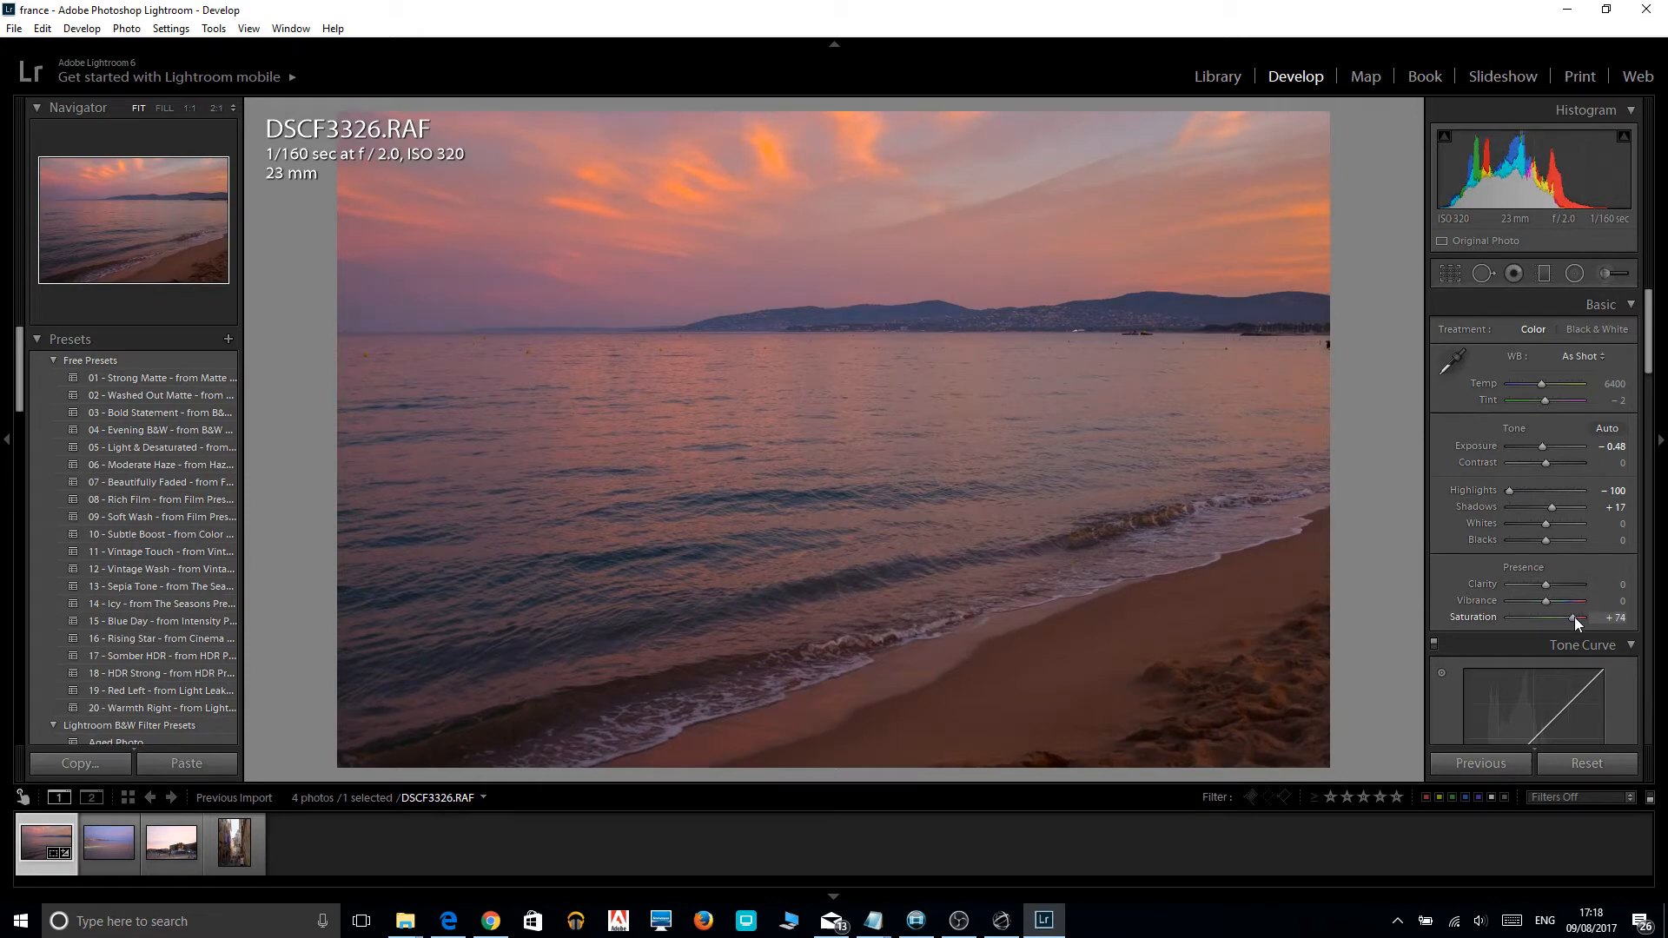
left_click_drag(1576, 618, 1576, 618)
left_click_drag(1576, 619, 1546, 617)
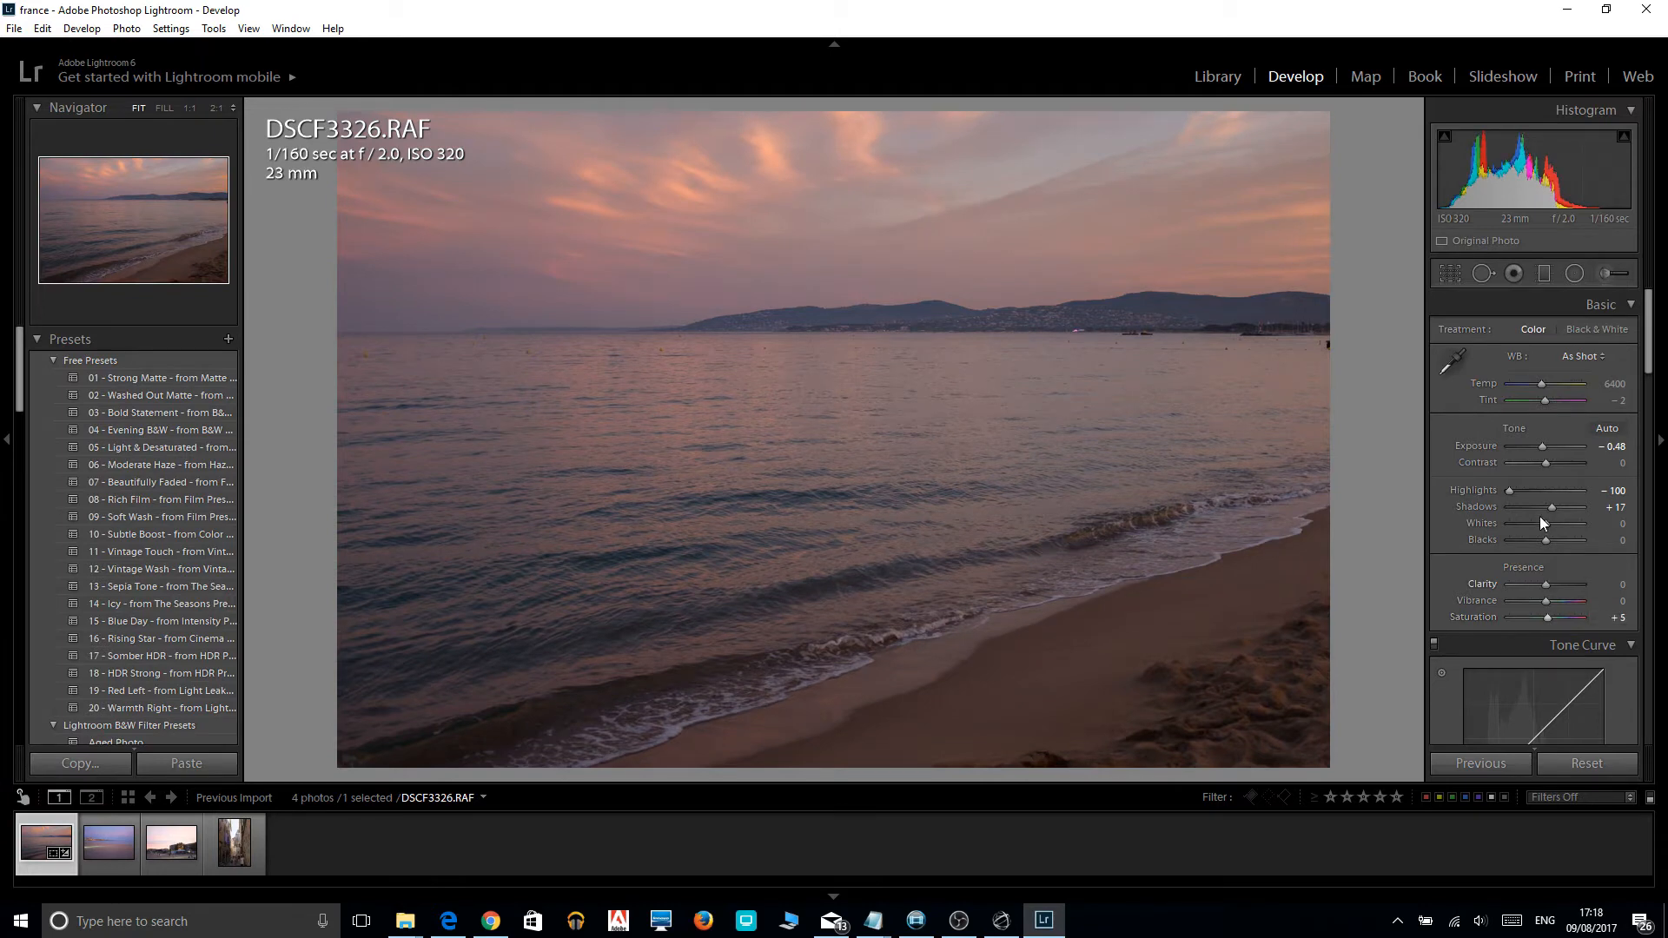
Add a graduated filter over the sky, running from the photo's upper edge down to the horizon.
left_click(1543, 274)
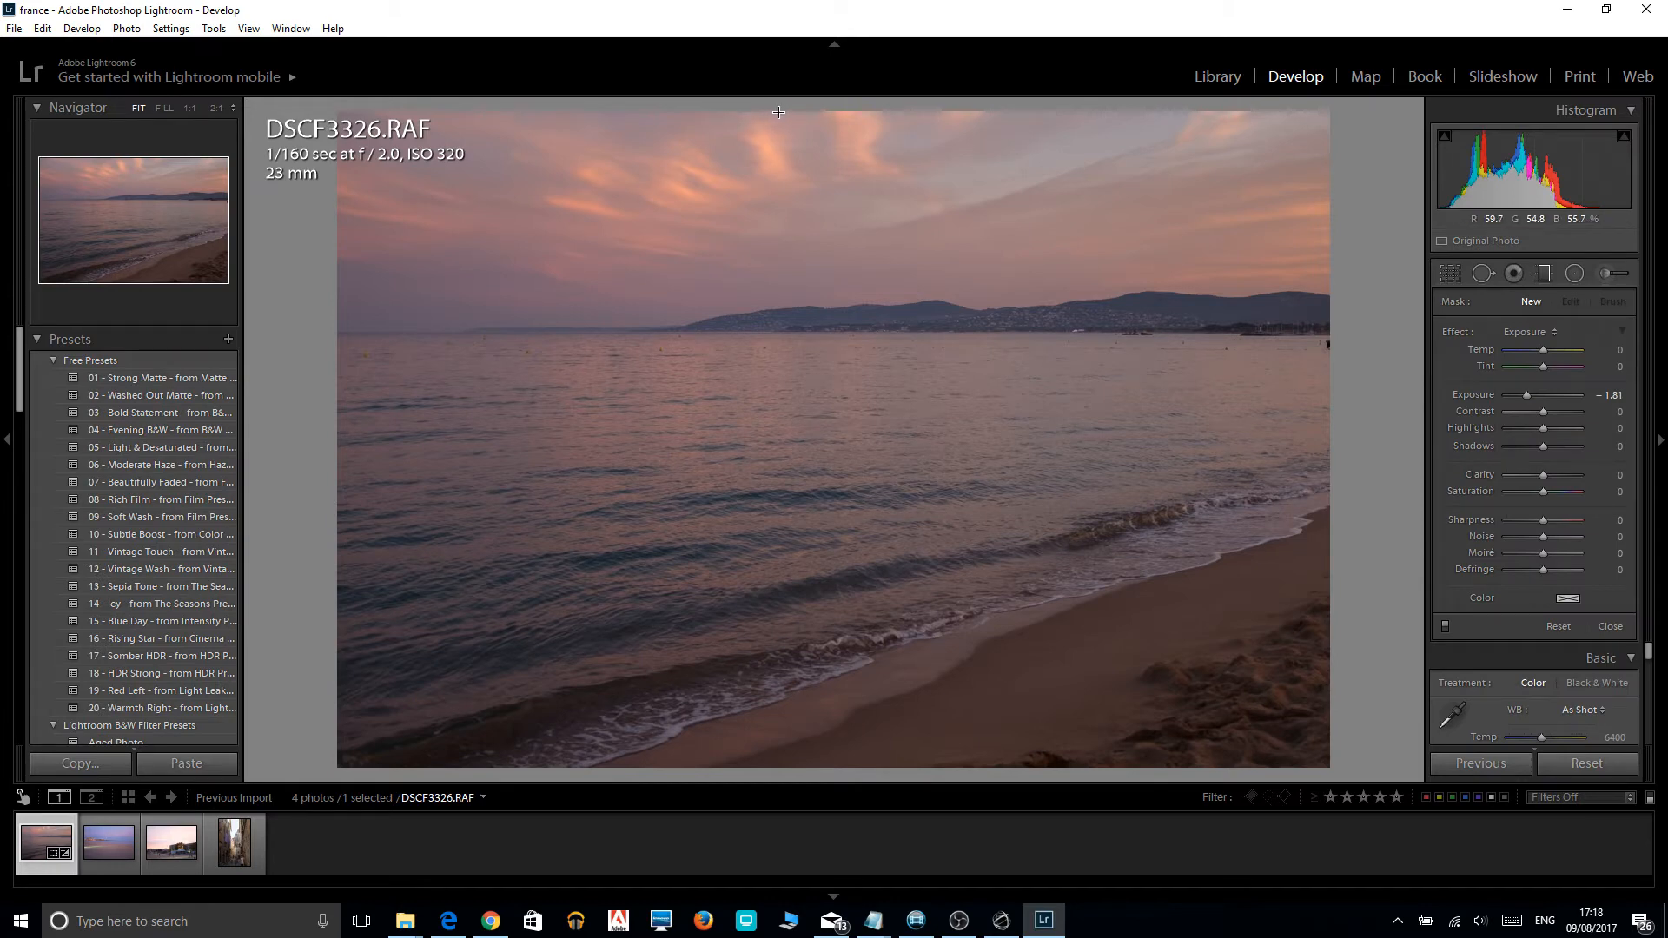
left_click_drag(778, 113, 779, 241)
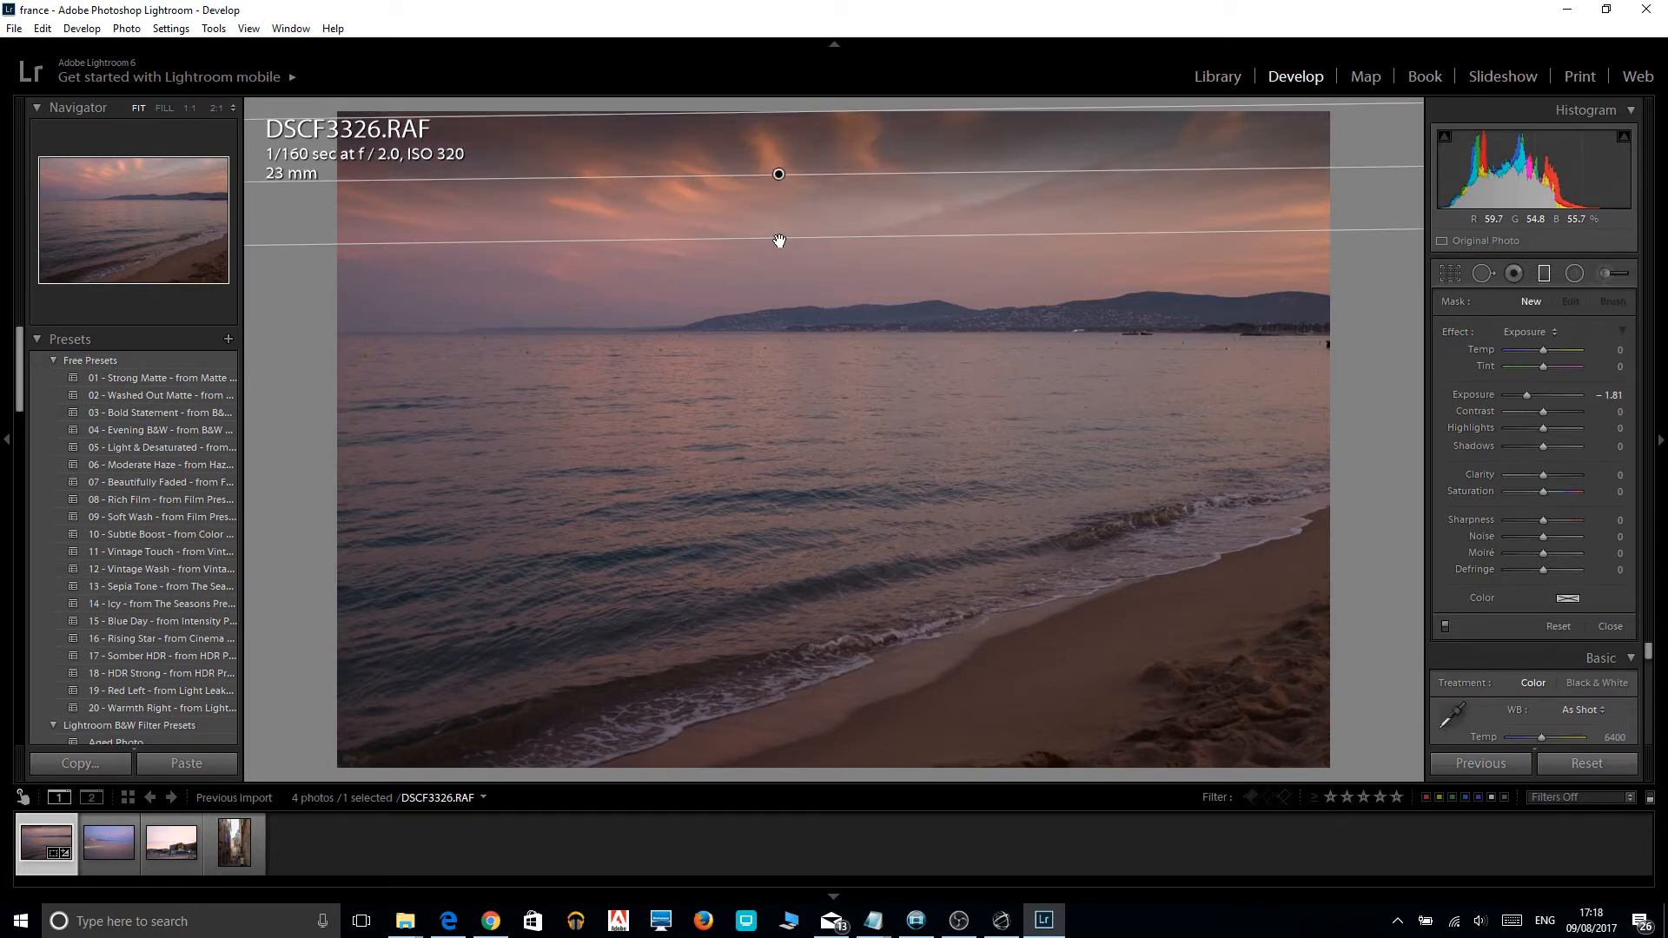
left_click_drag(779, 242, 779, 339)
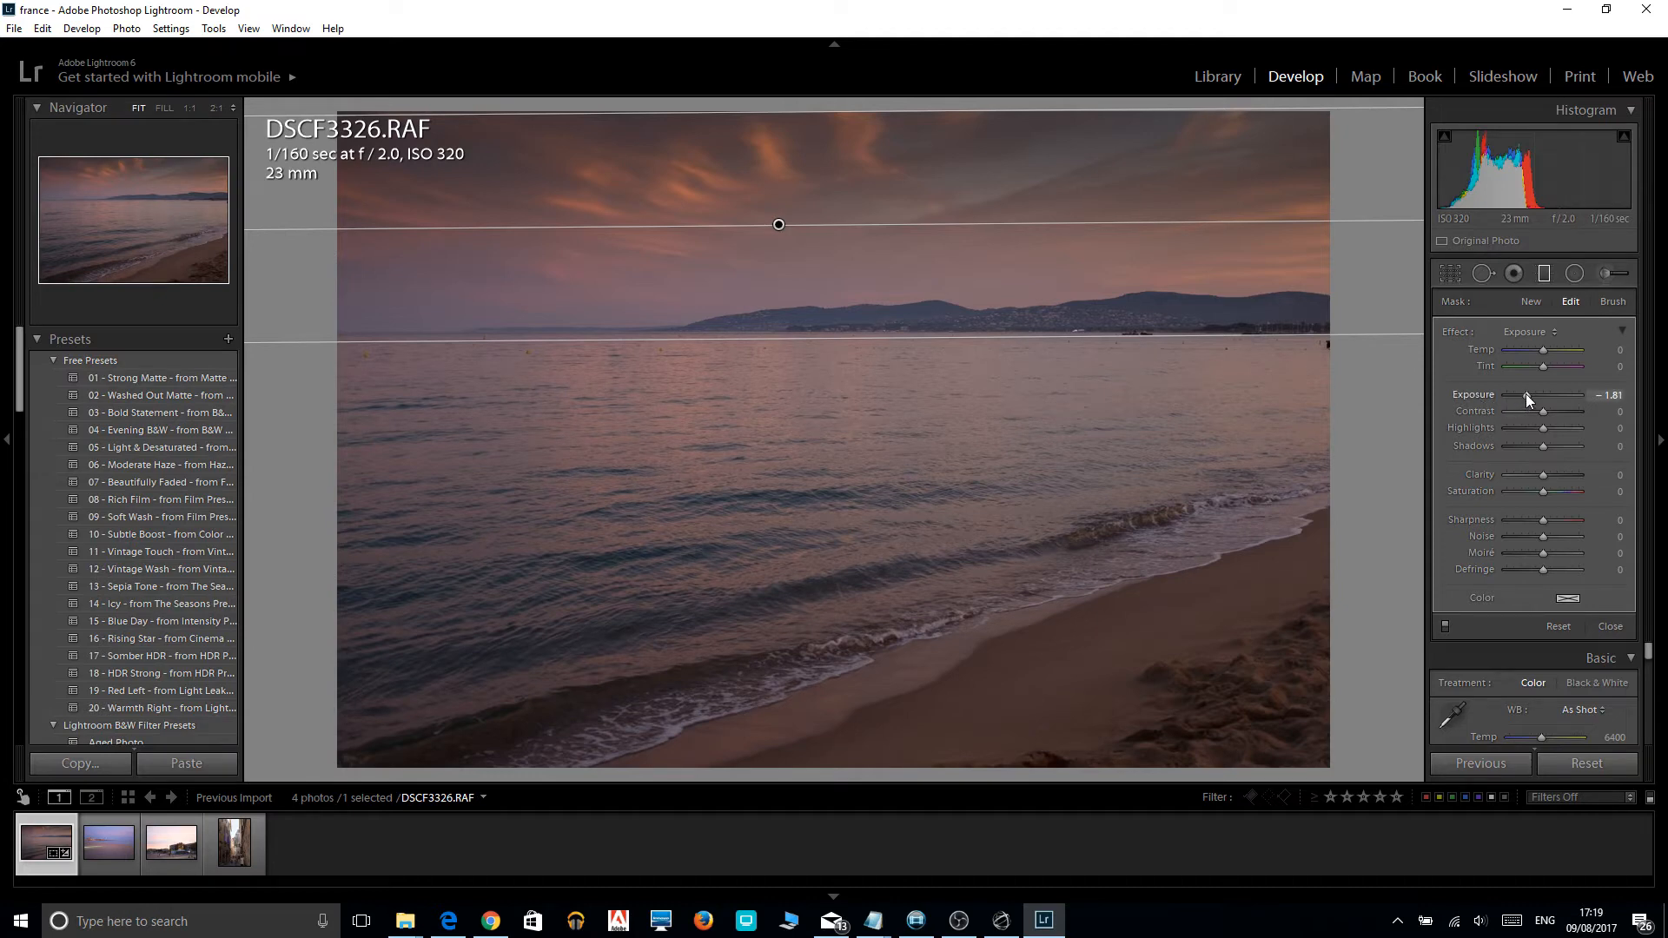
Set the sky filter's exposure to -0.95, contrast to 55 and saturation to 100, raise its clarity, and close the filter.
left_click_drag(1525, 393, 1534, 394)
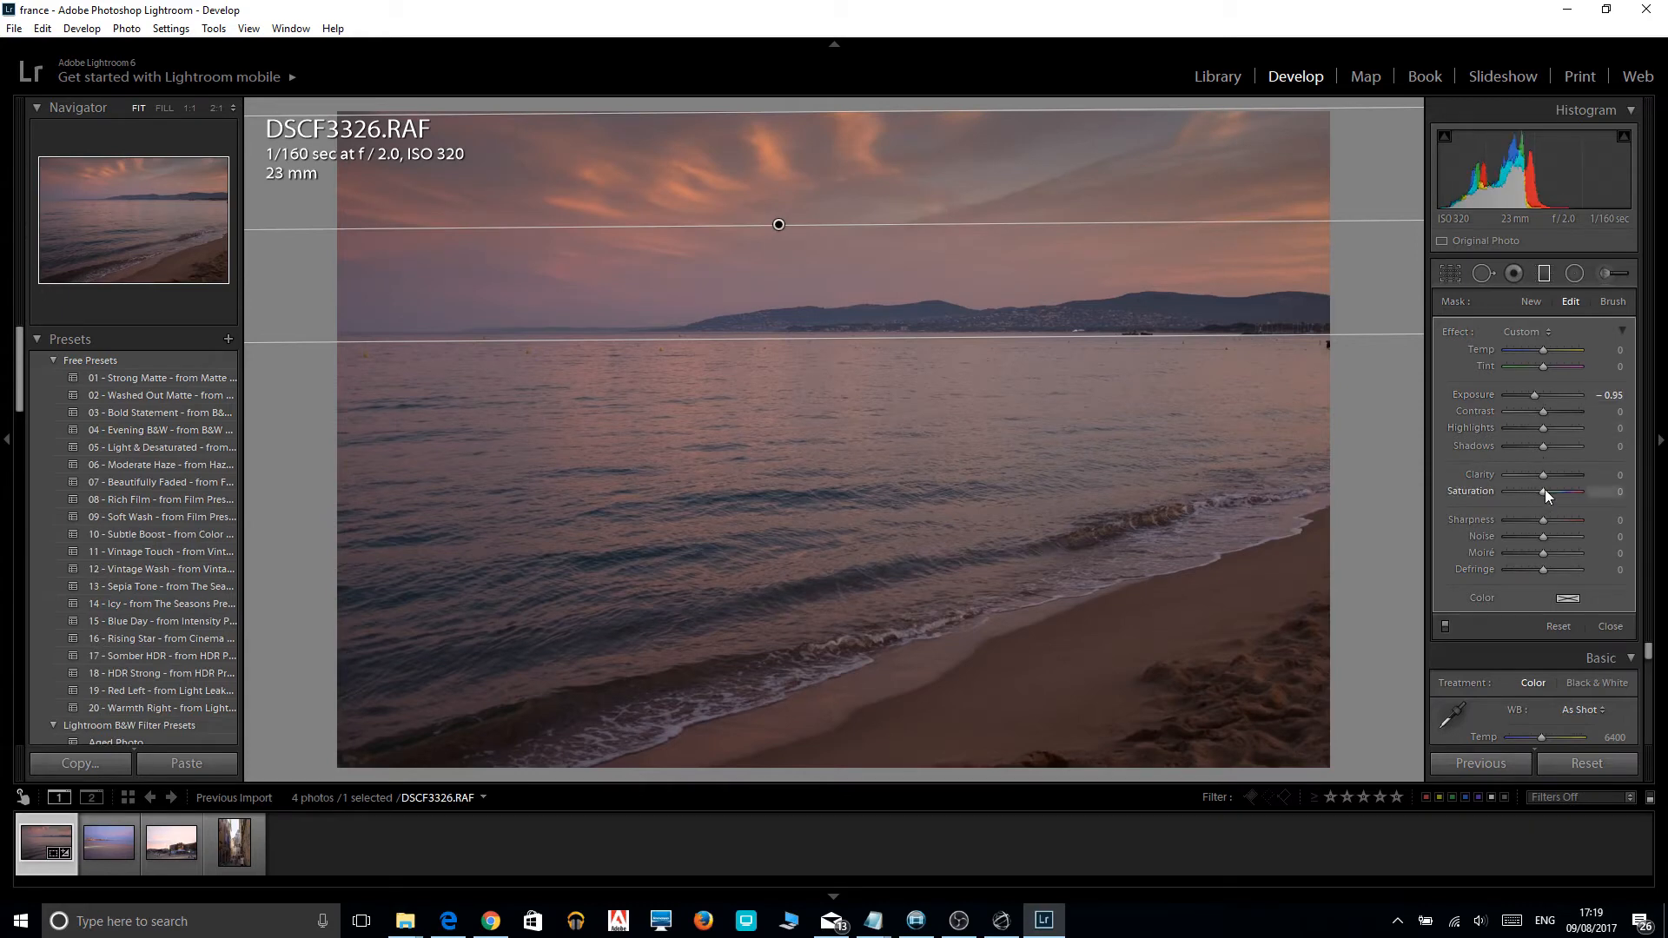
left_click_drag(1550, 489, 1561, 493)
left_click_drag(1549, 415, 1565, 416)
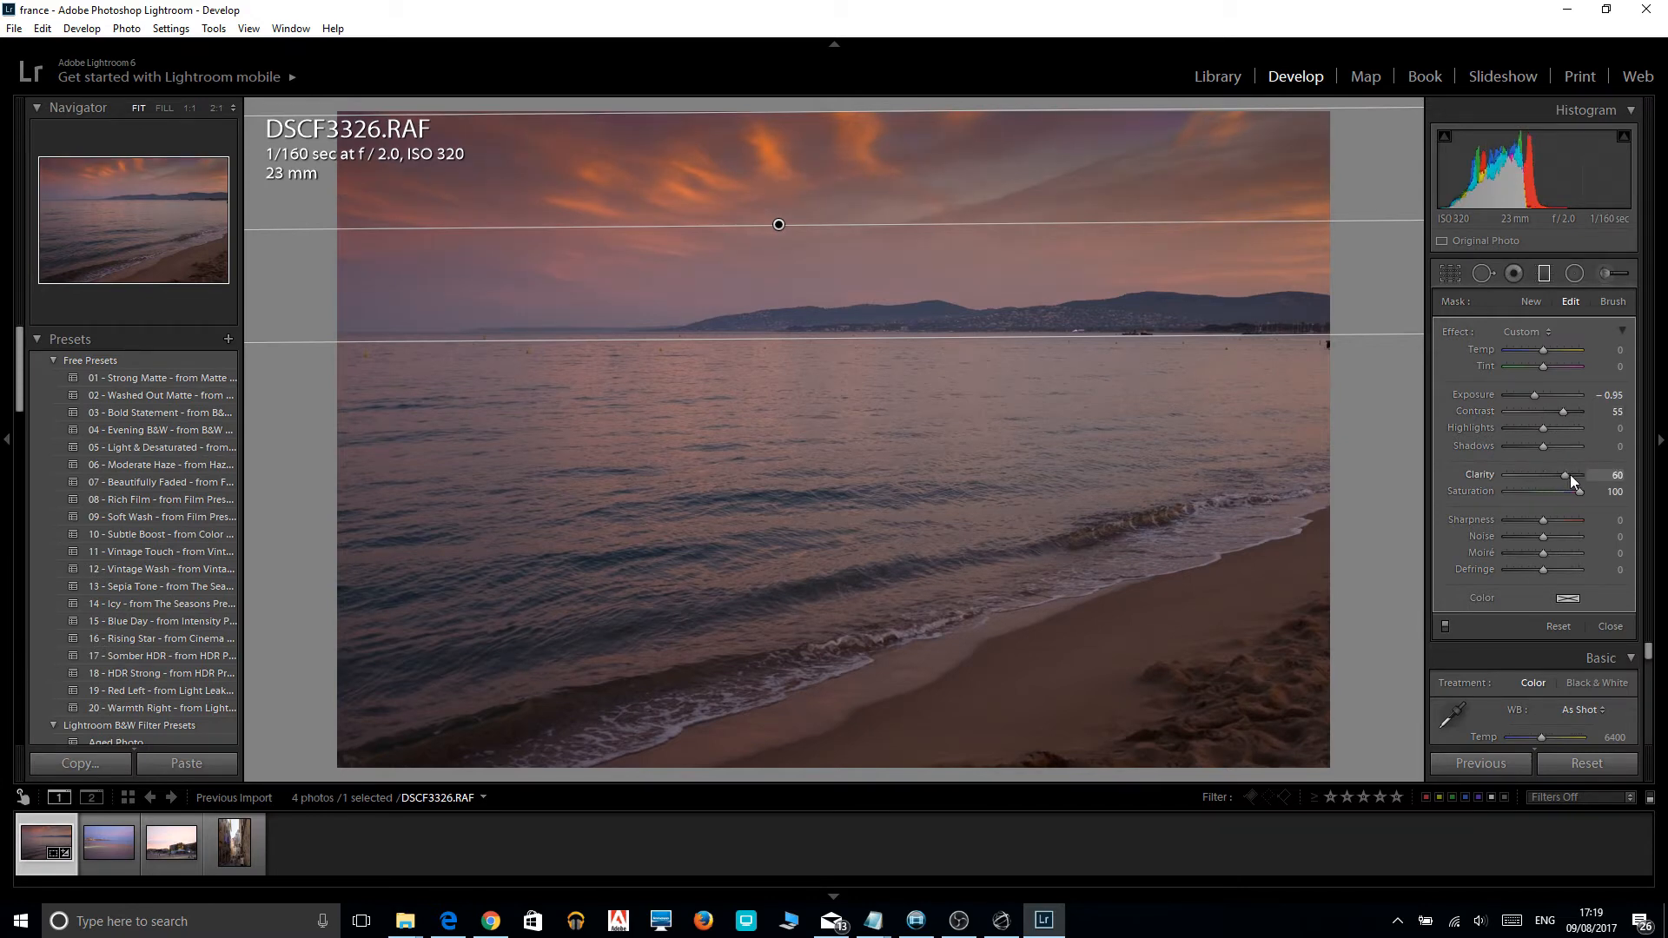
left_click_drag(1526, 474, 1588, 478)
left_click(1542, 272)
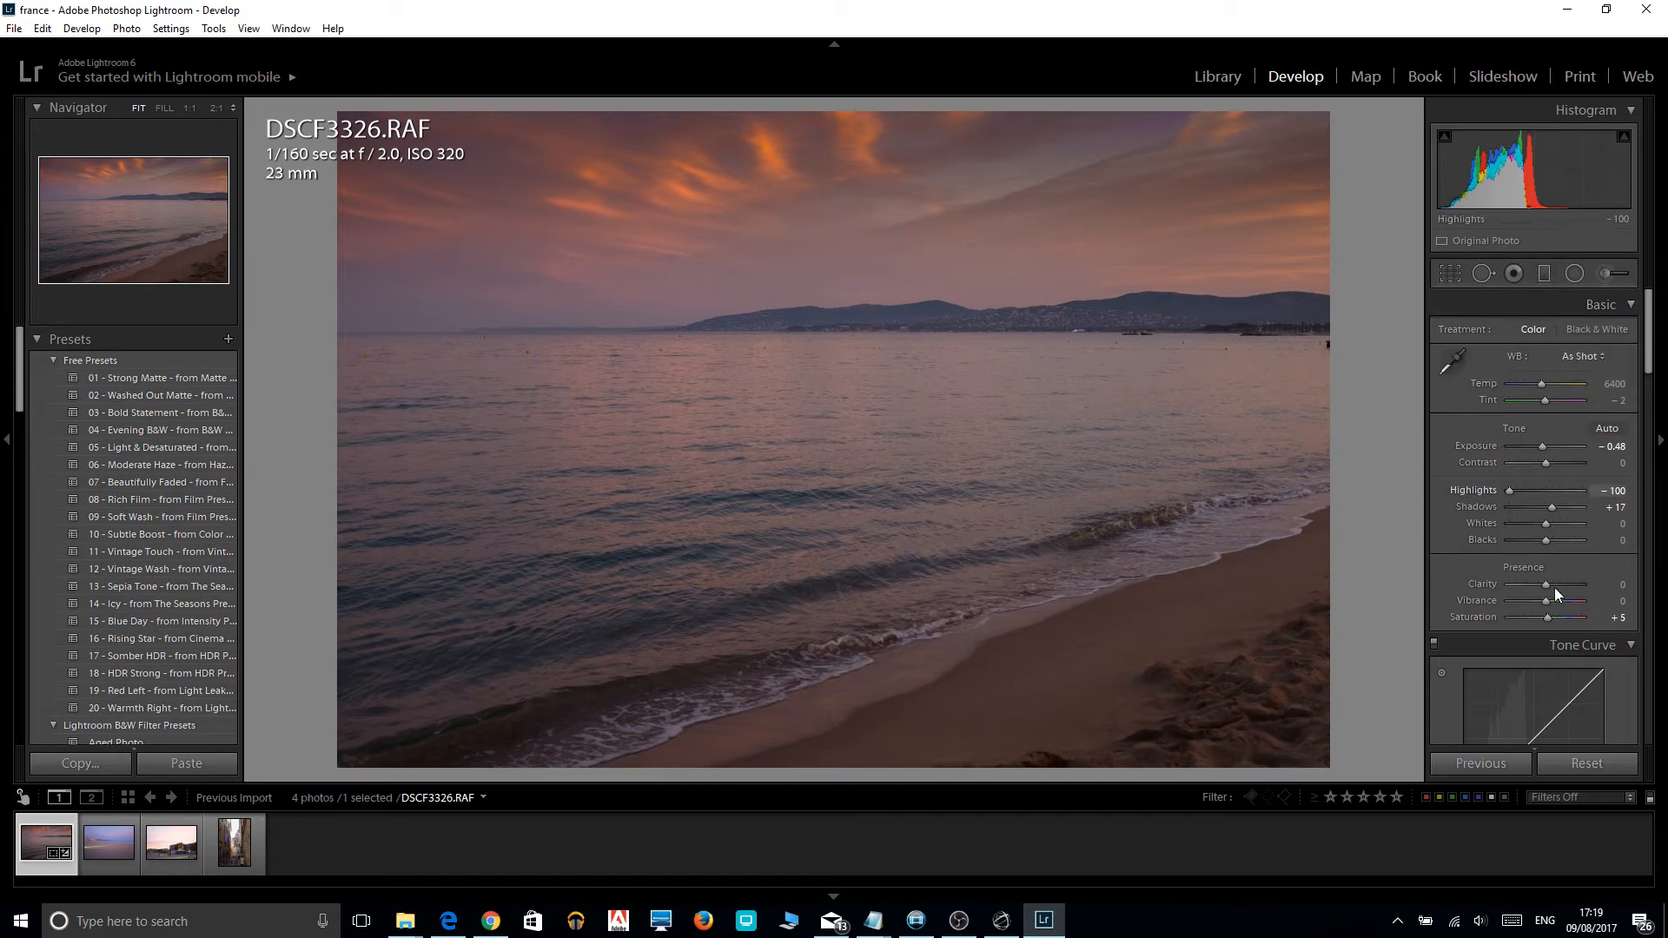
Set the photo's overall saturation to +67, contrast to +50 and exposure to -0.12.
left_click_drag(1550, 617, 1569, 619)
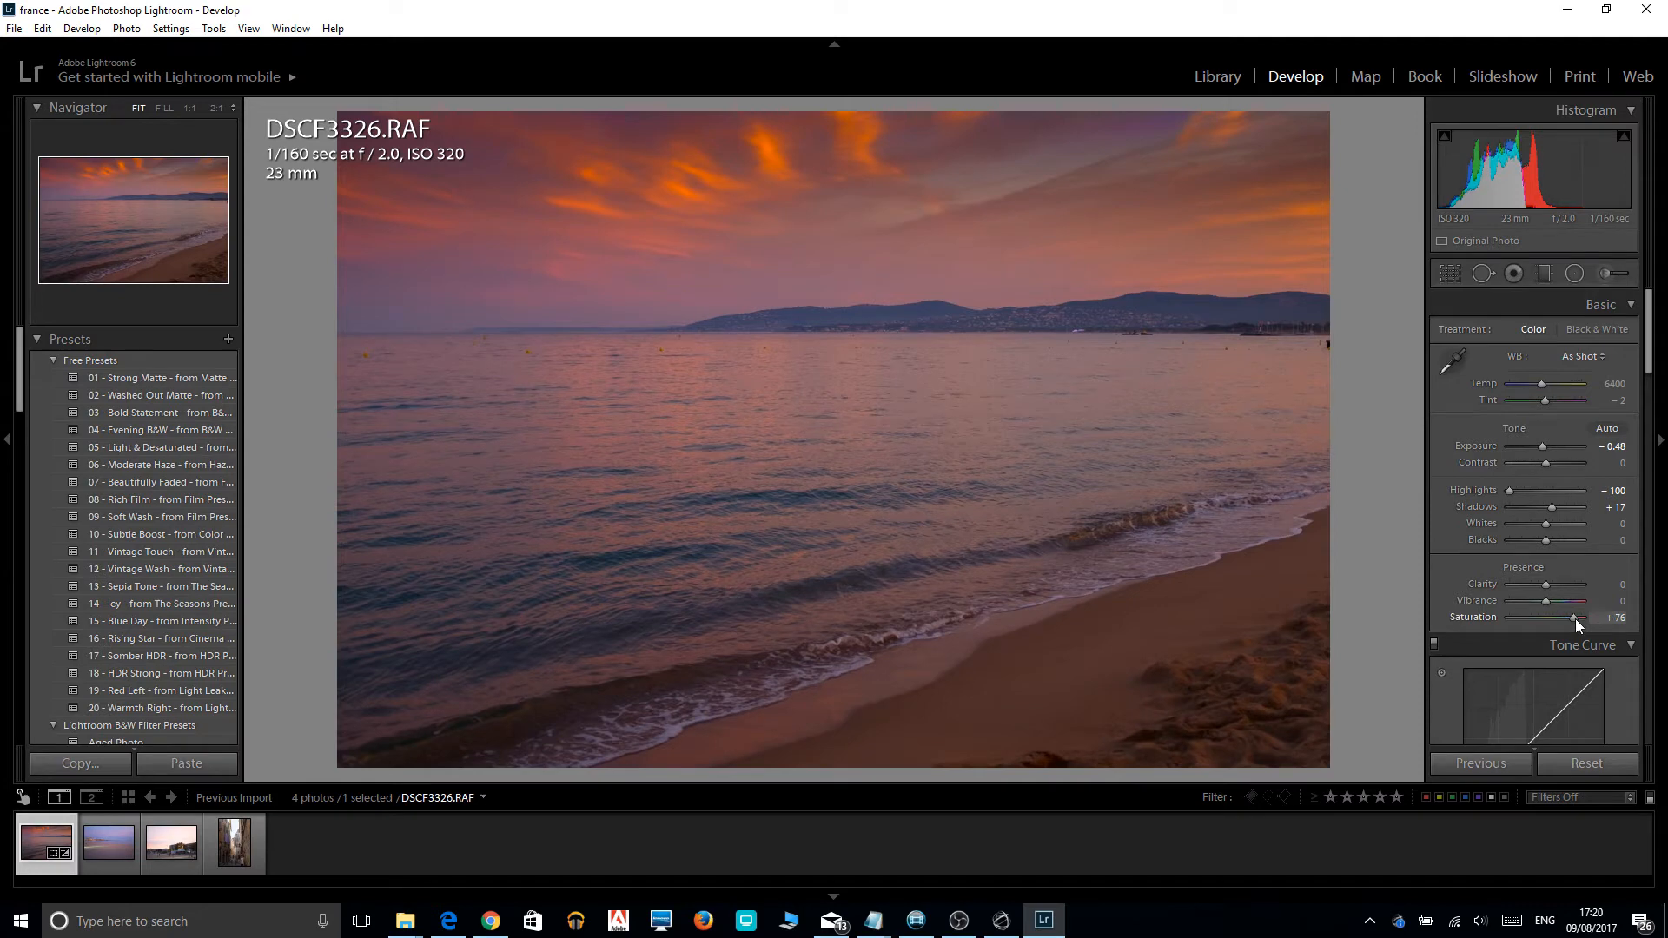
left_click_drag(1576, 619, 1572, 618)
left_click_drag(1547, 461, 1549, 461)
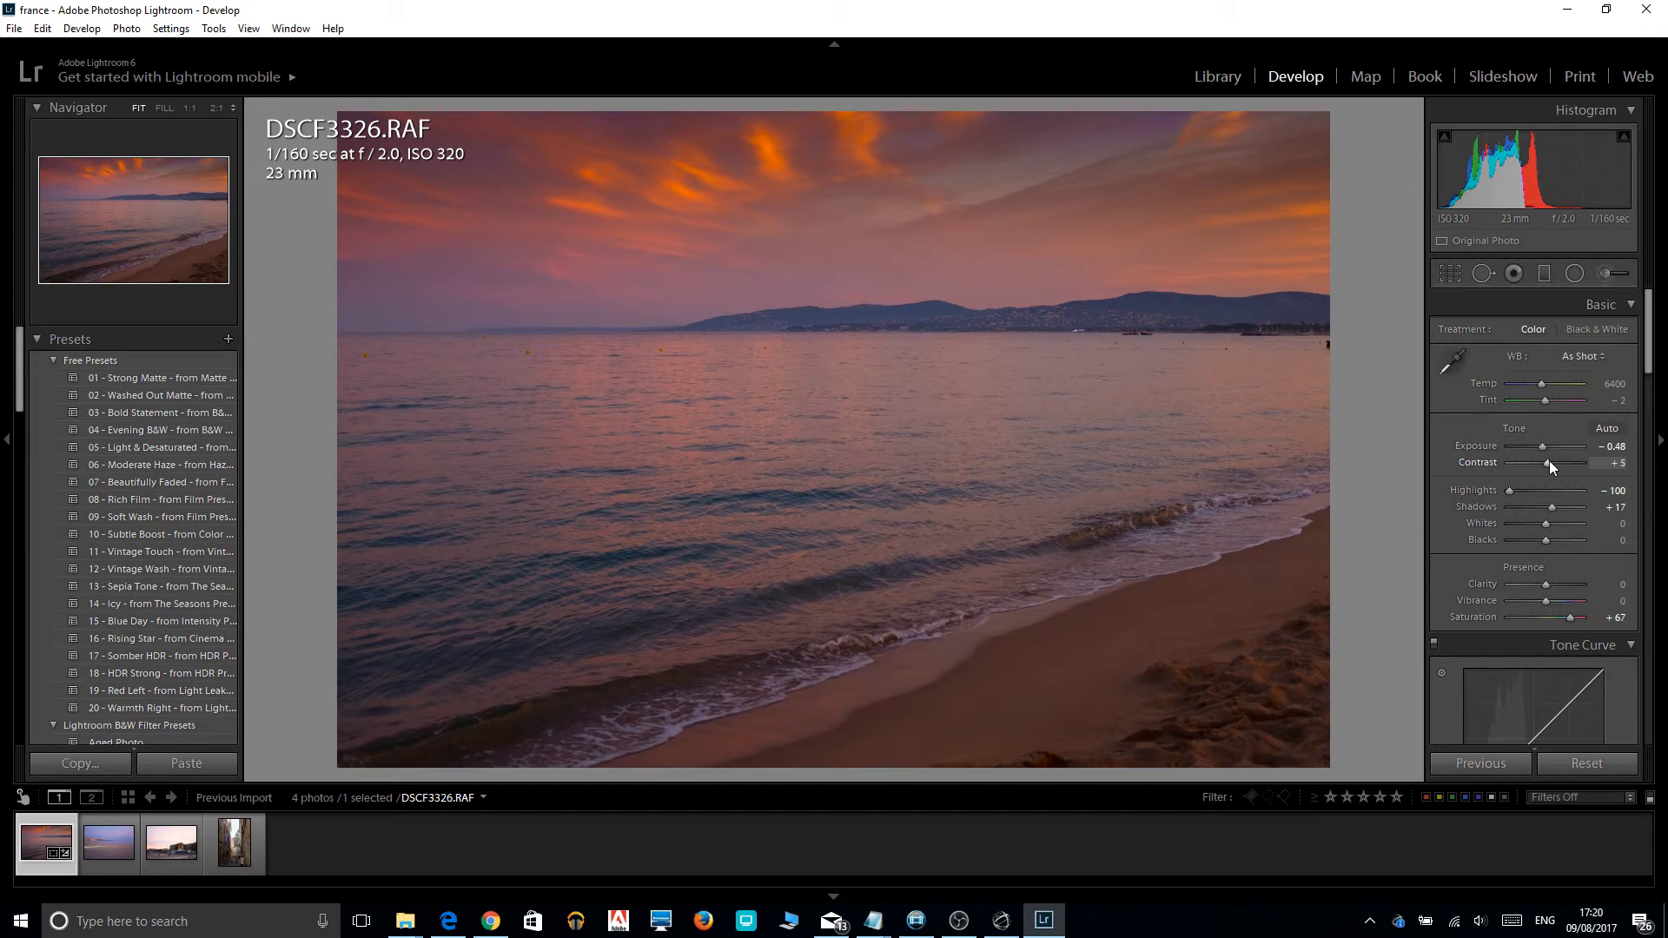
left_click_drag(1550, 461, 1566, 463)
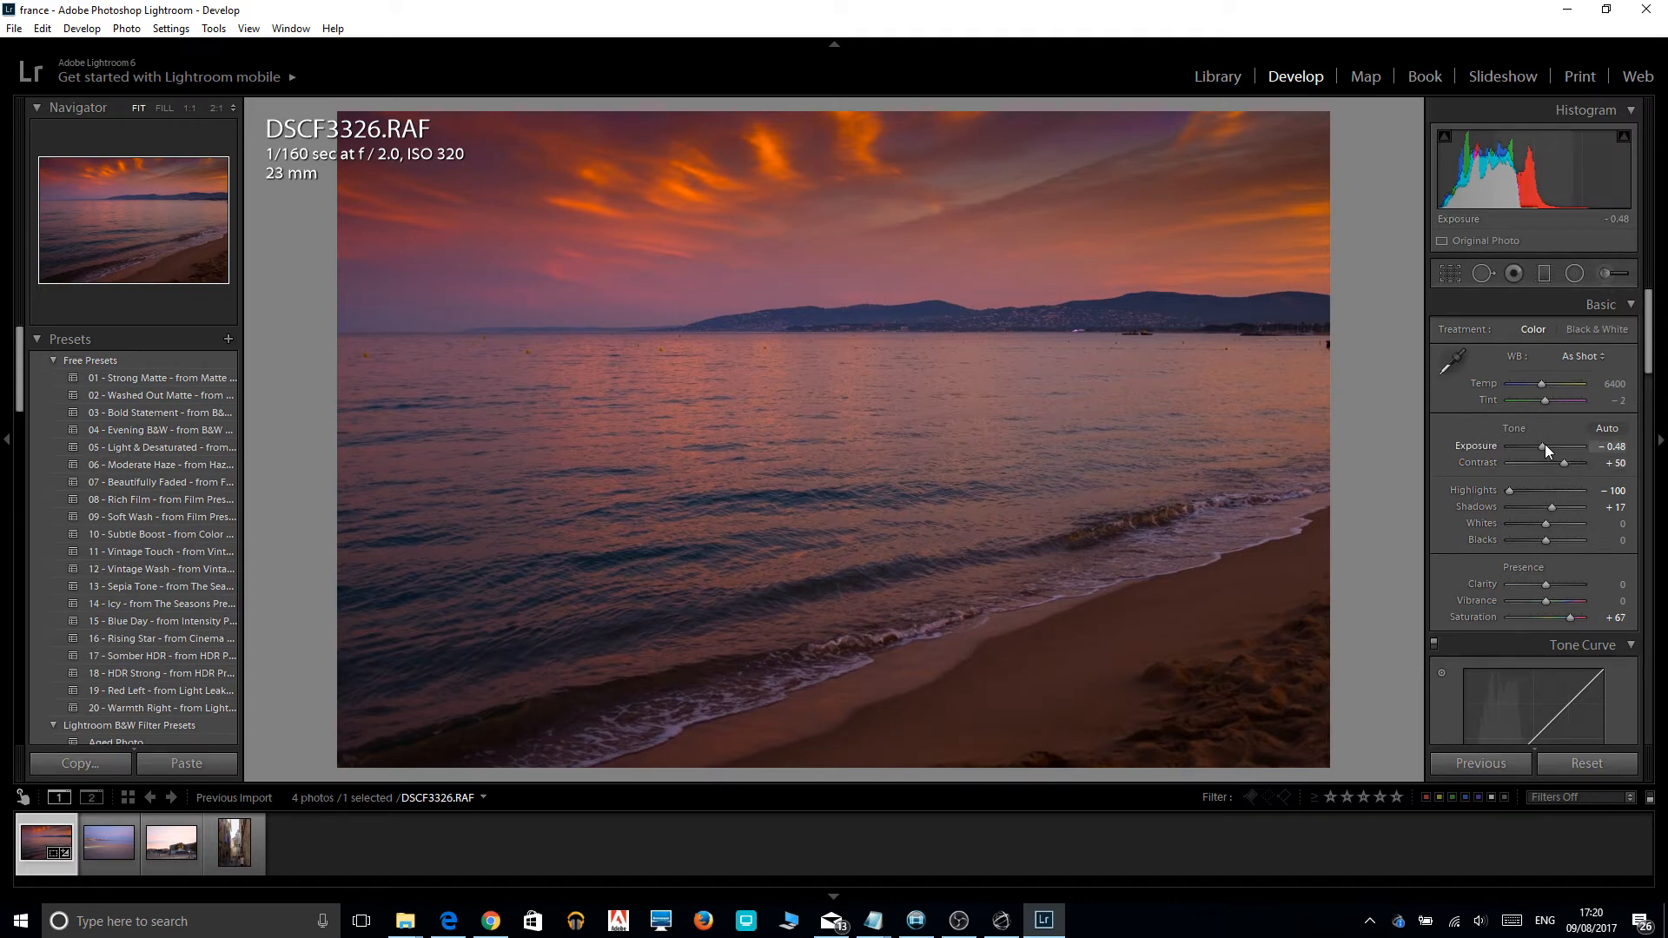
left_click_drag(1545, 445, 1546, 445)
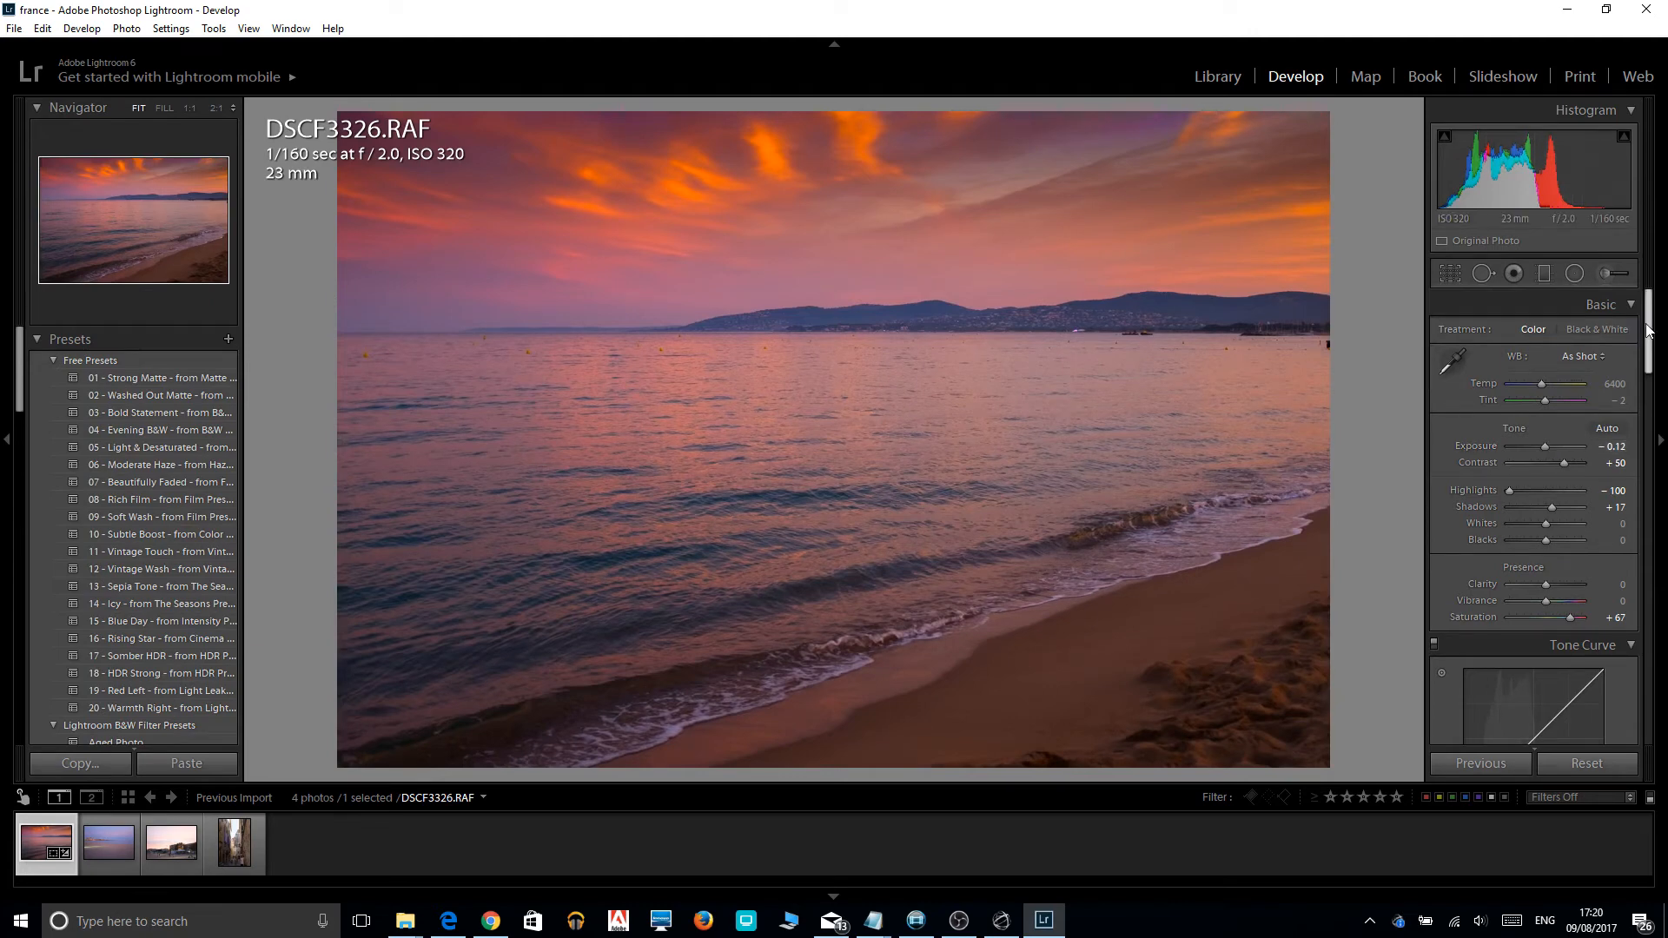
Set the sharpening amount to 80 and compare the edited photo with its before version.
left_click_drag(1648, 329, 1653, 586)
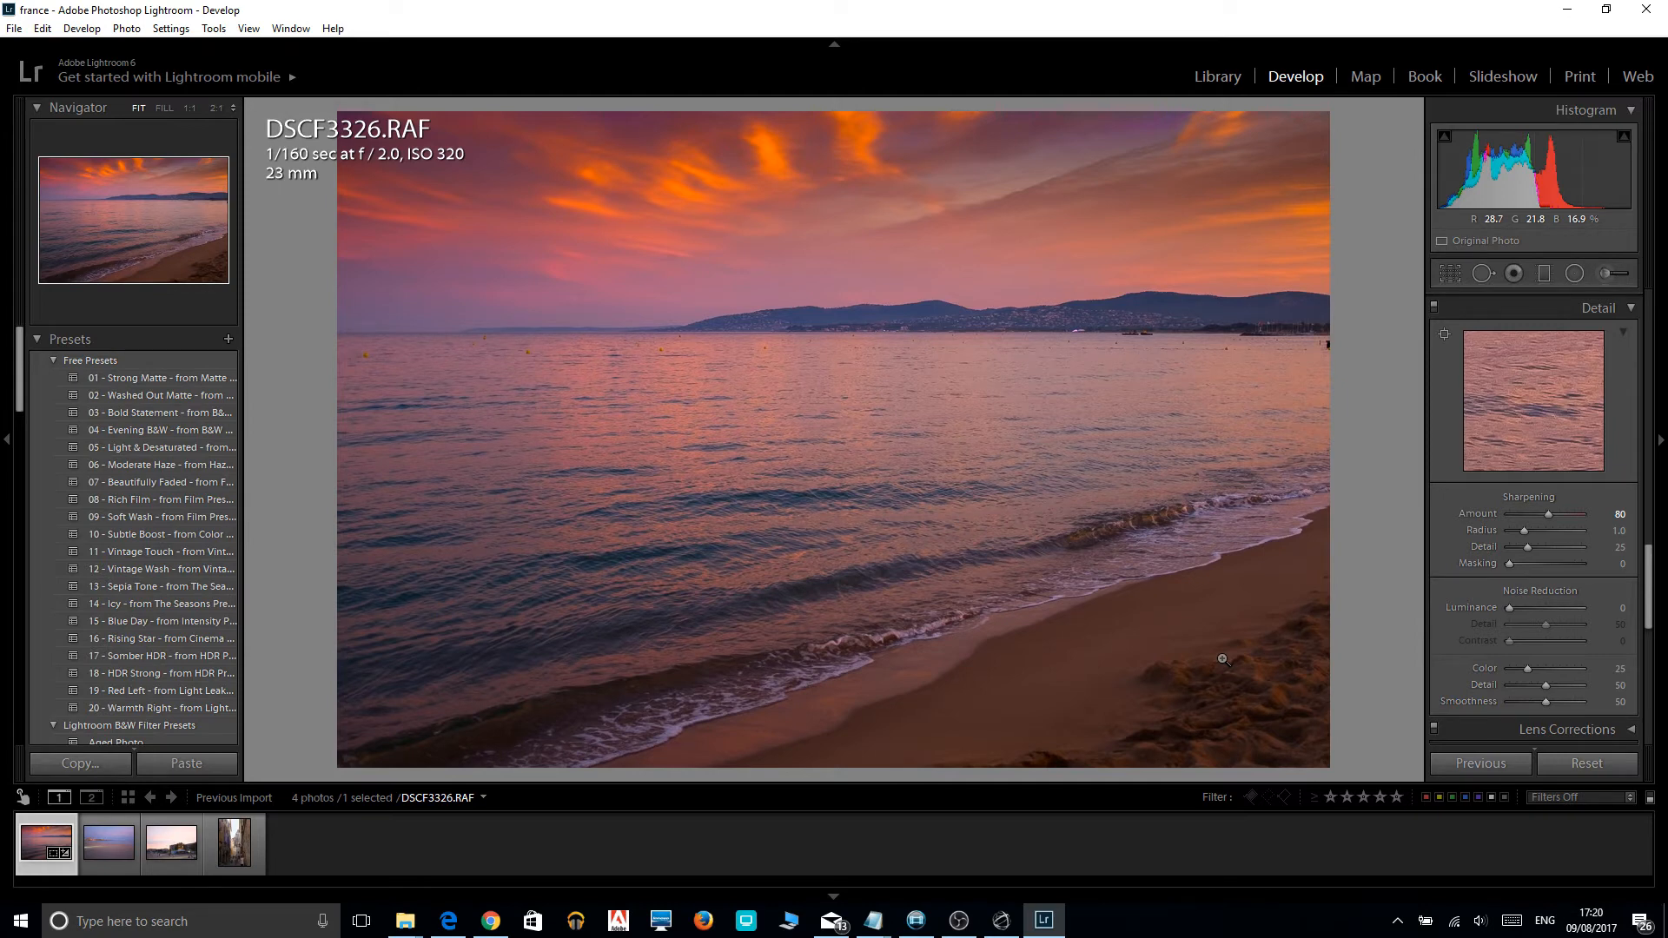
key("backslash")
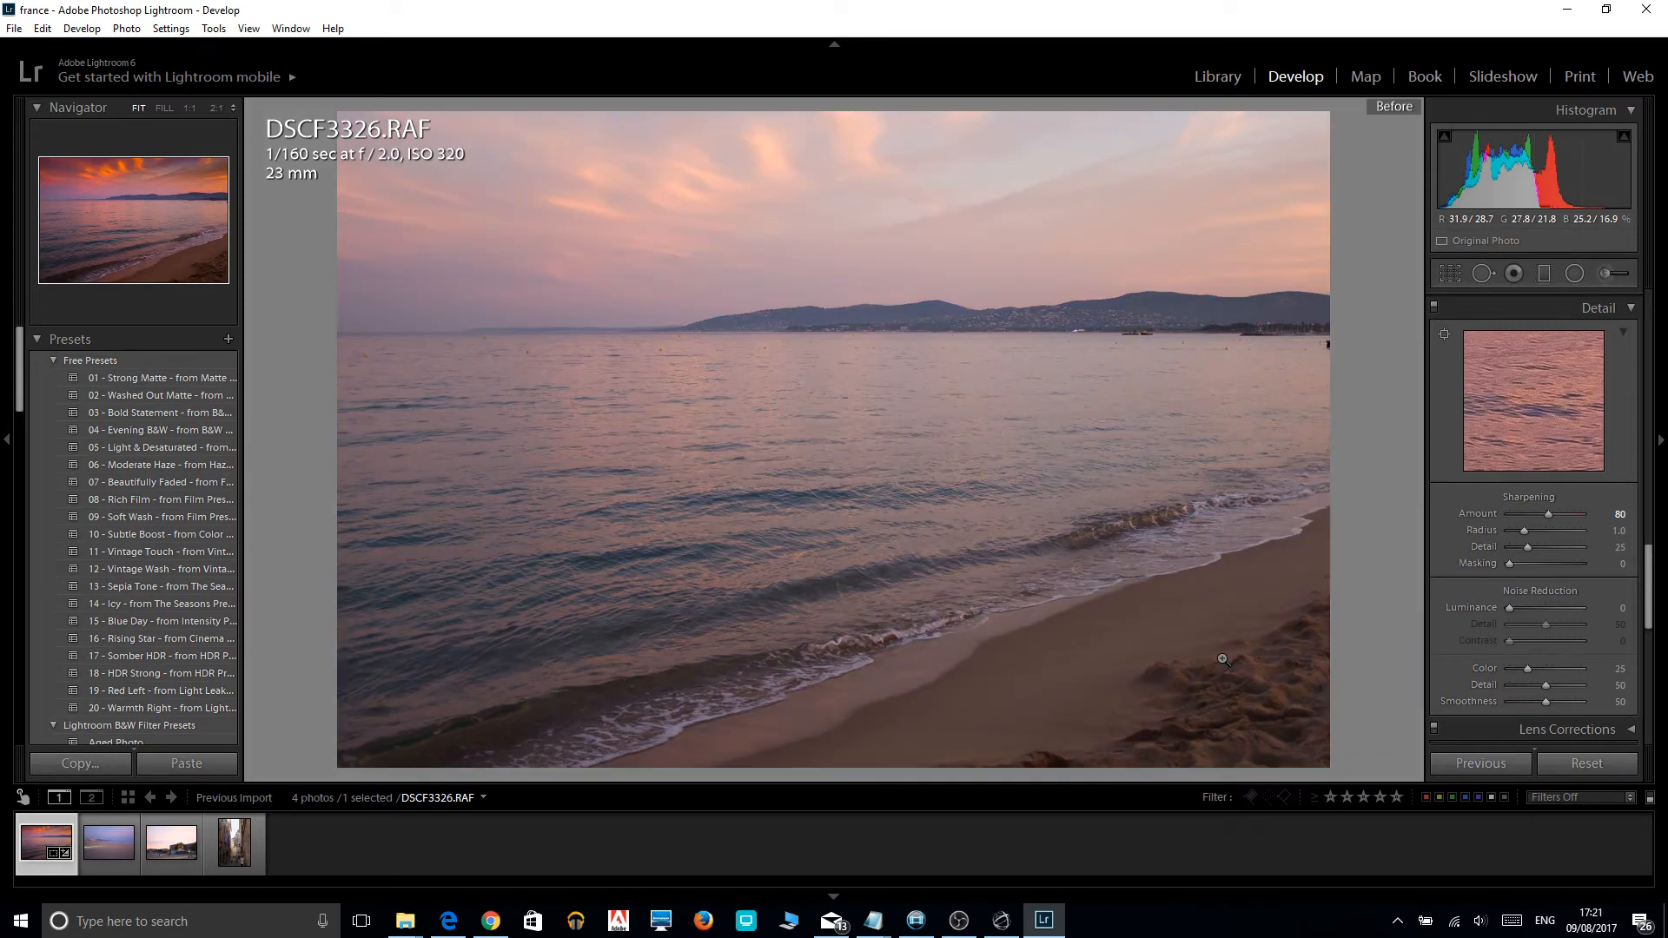
key("backslash")
key("backslash")
key("backslash")
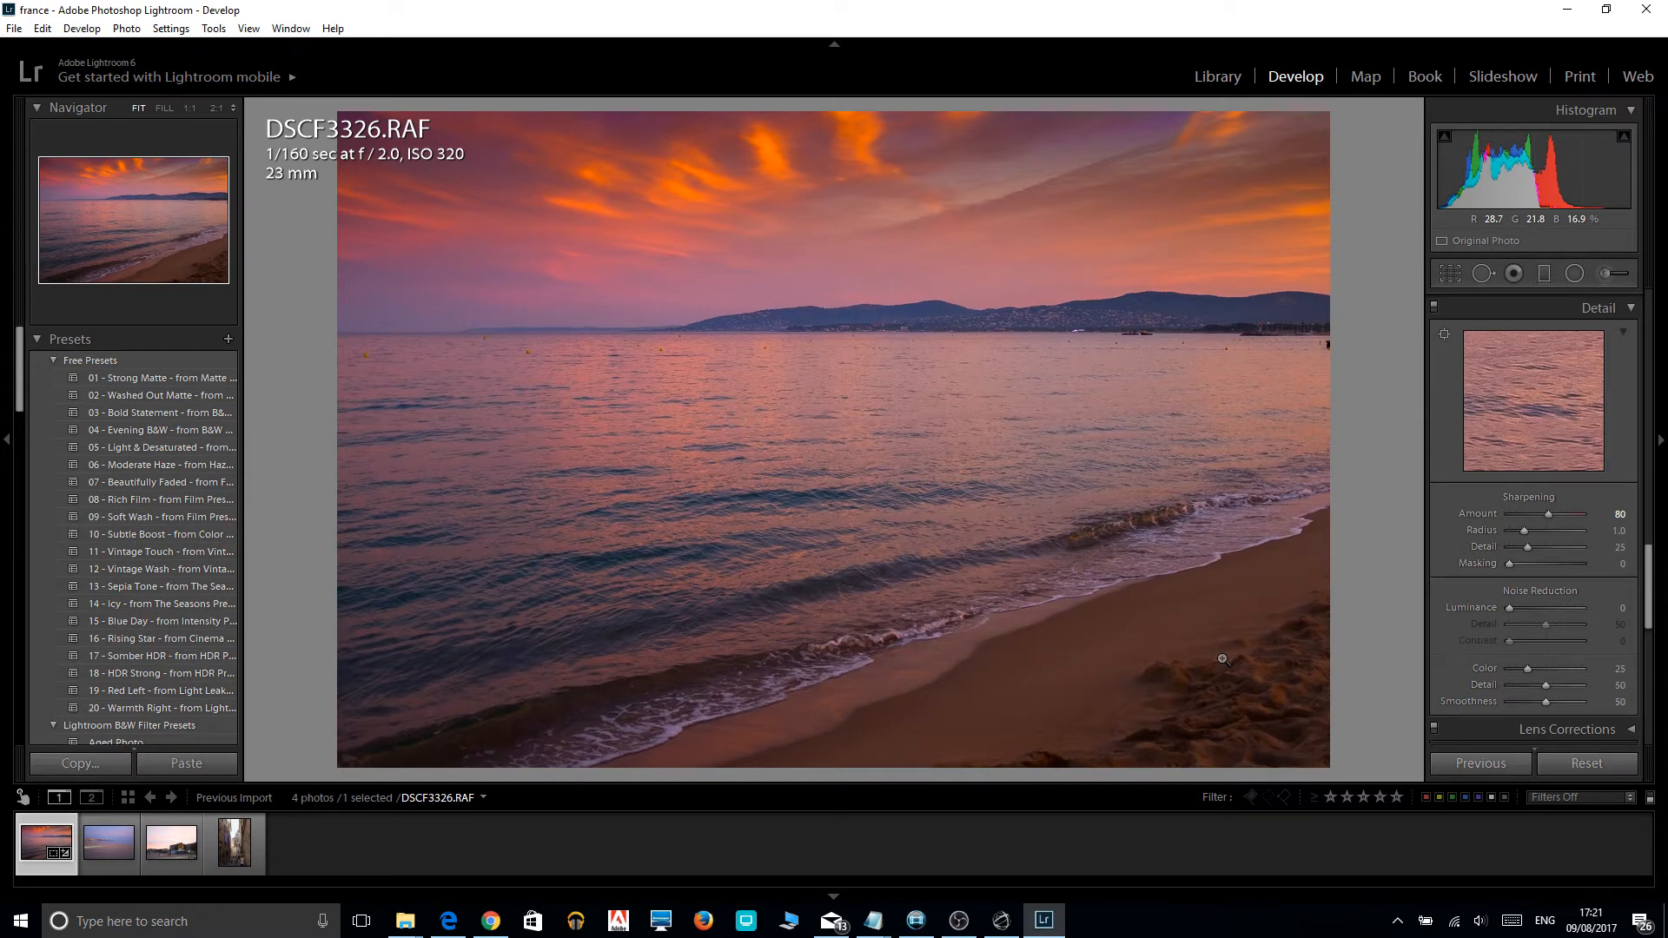
key("backslash")
key("backslash")
key("backslash")
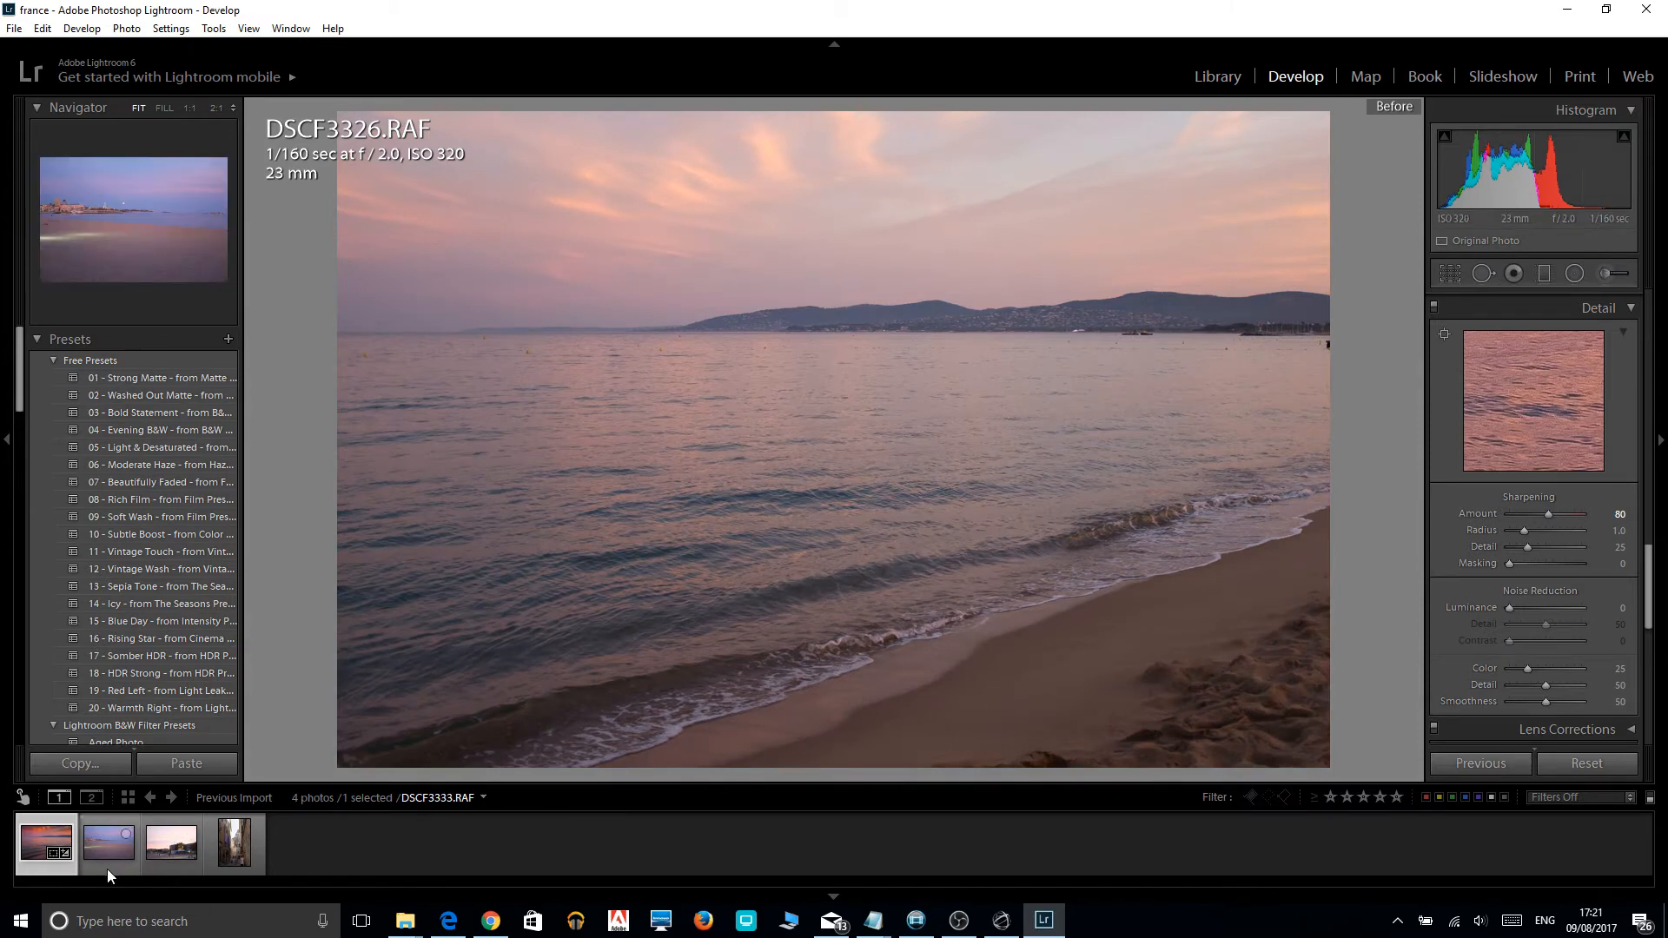
Open photo DSCF3343.RAF and lower its highlights to -100 and its exposure to -1.19.
left_click(164, 863)
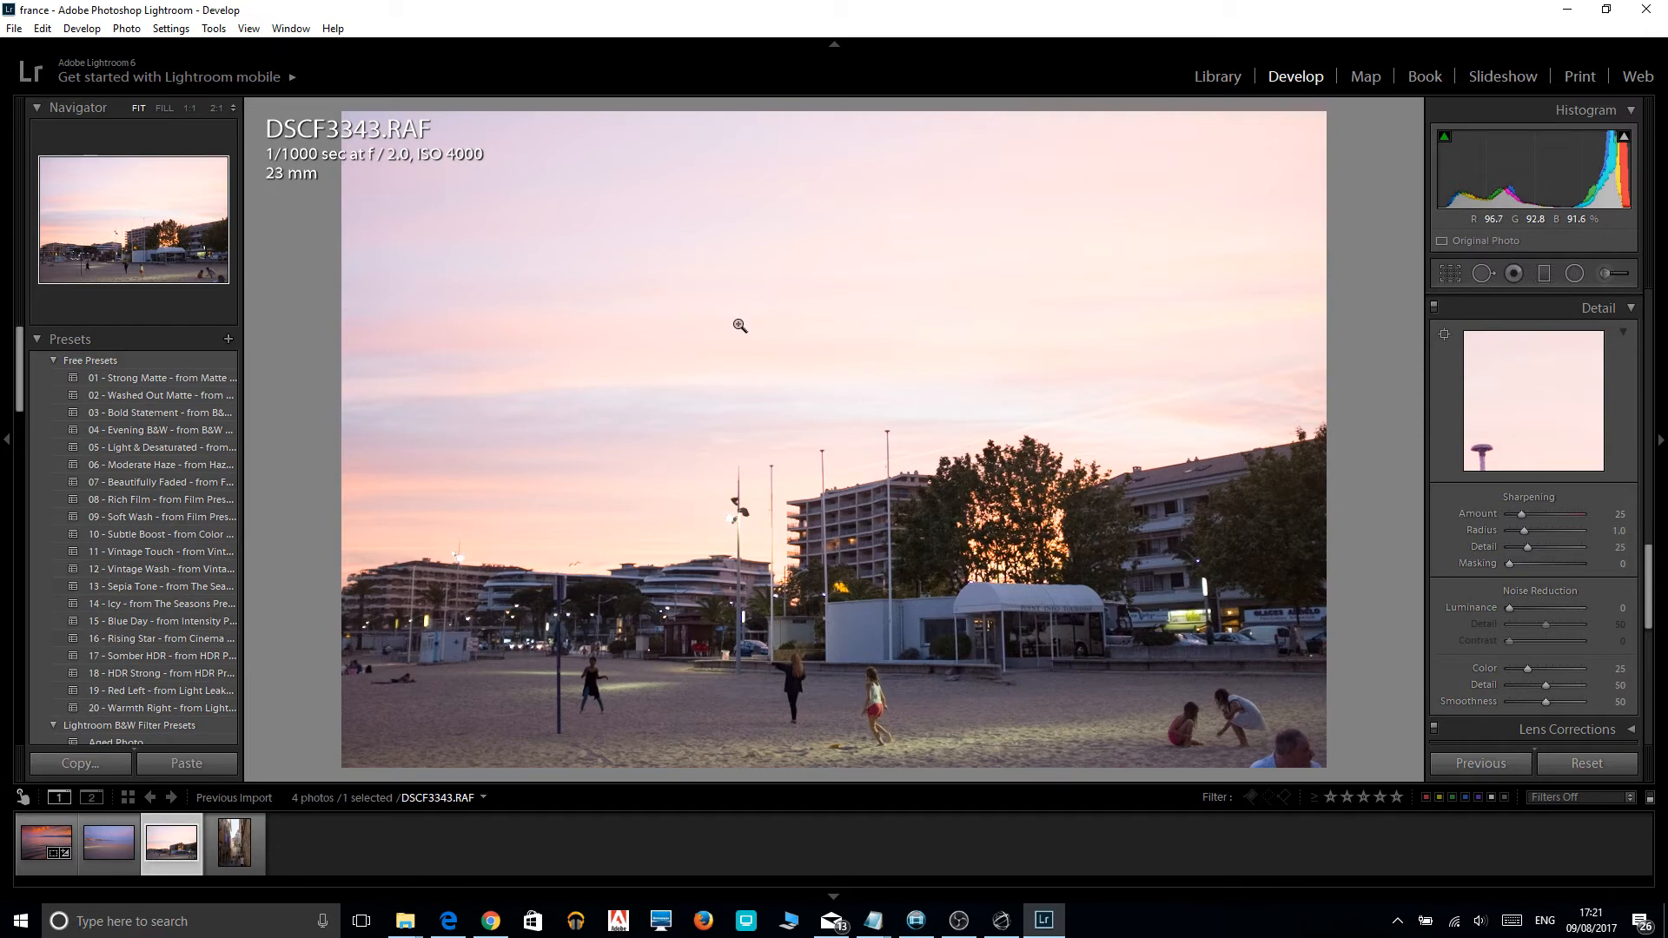
left_click_drag(1651, 596, 1648, 335)
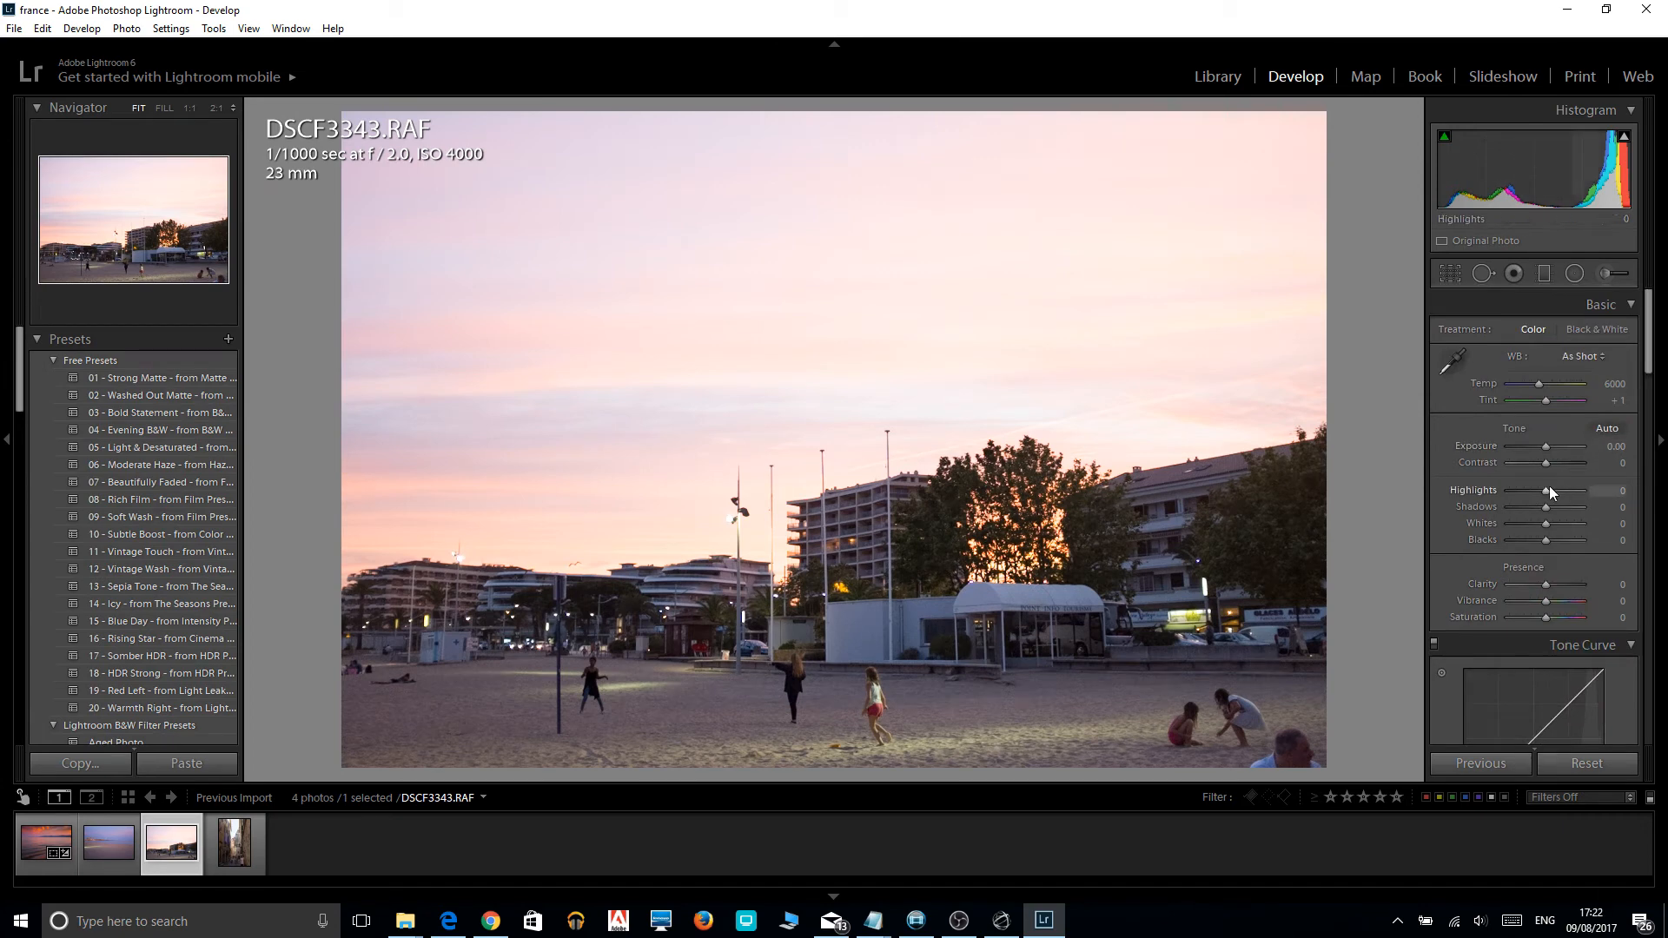
left_click_drag(1544, 488, 1490, 492)
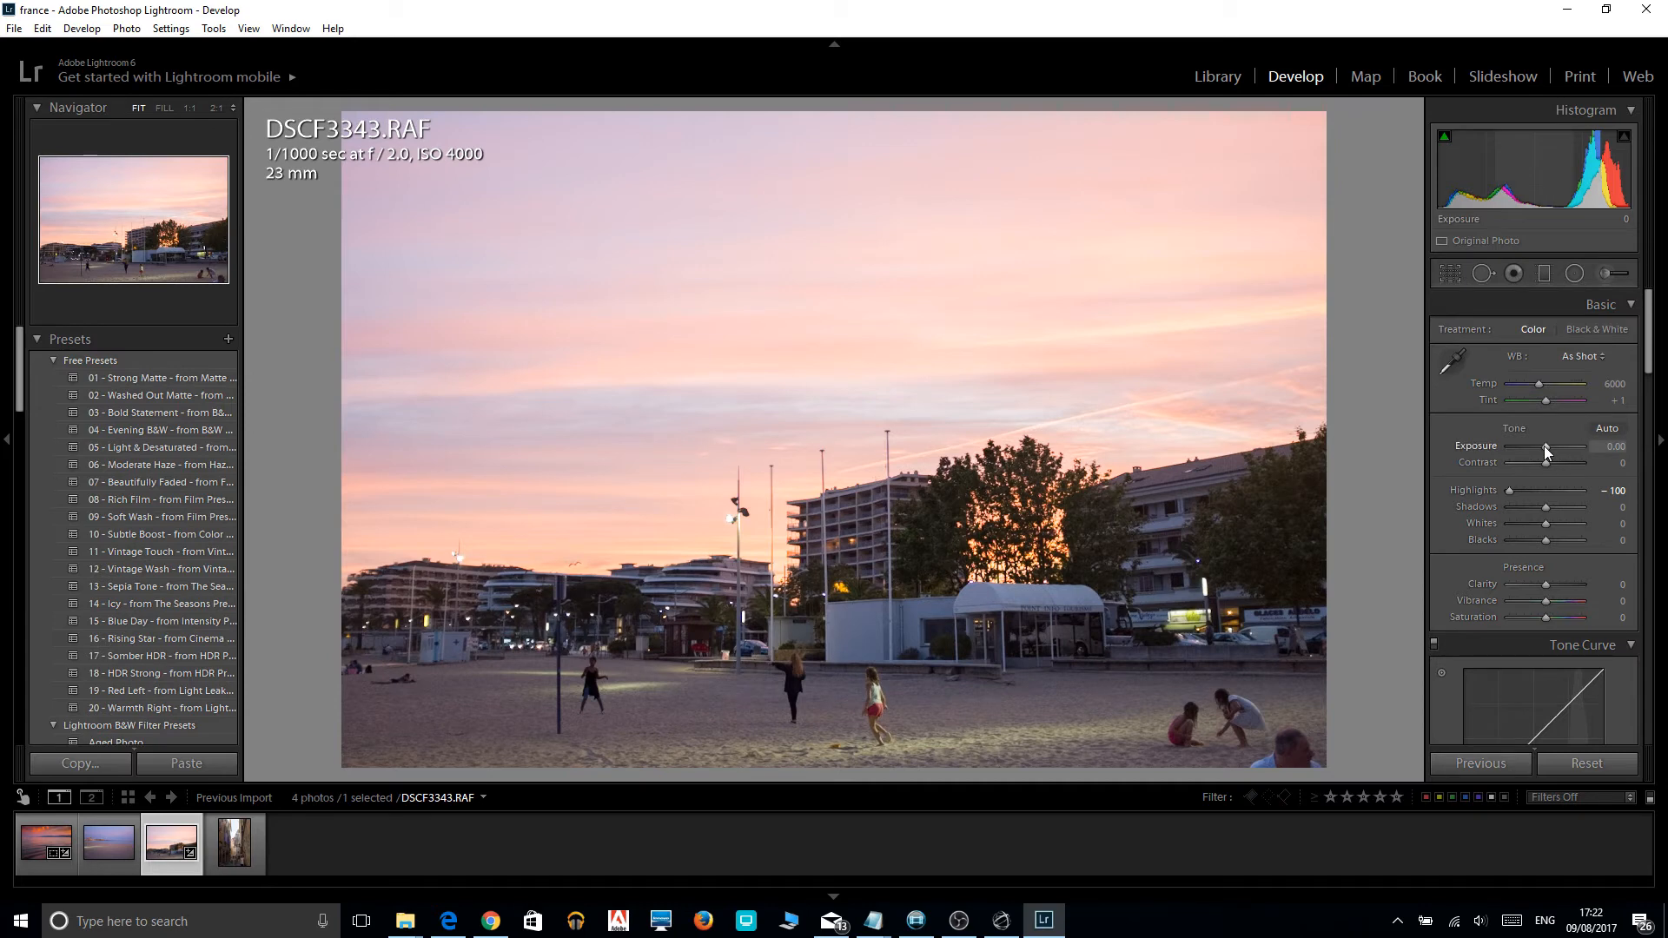
left_click_drag(1544, 446, 1534, 445)
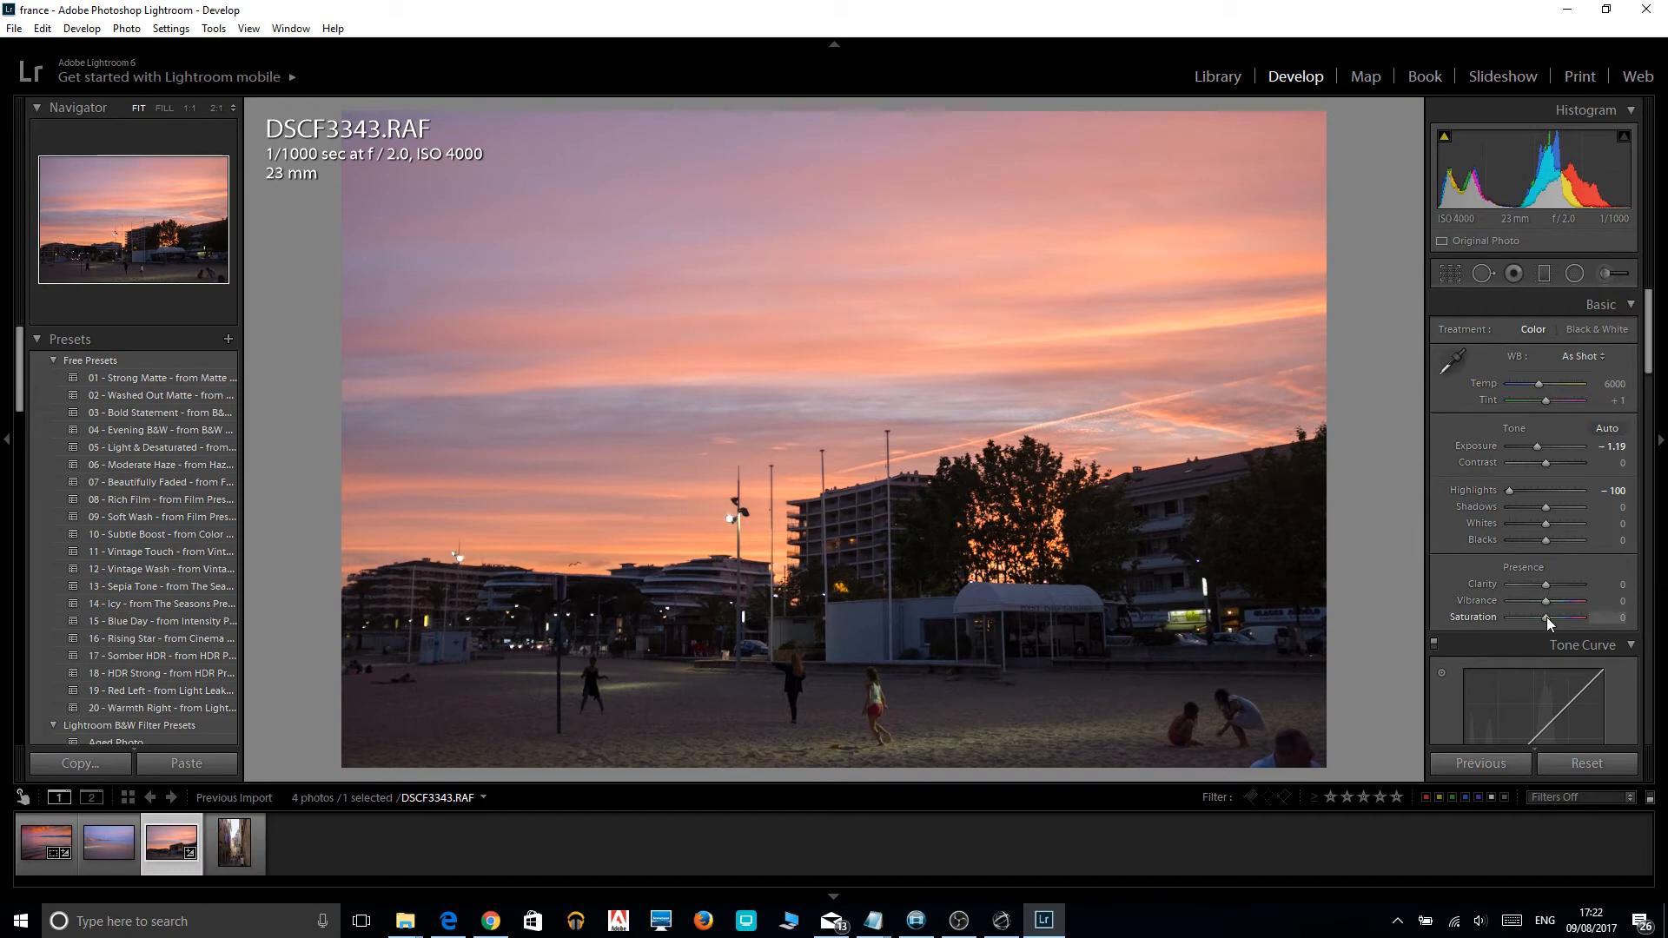
Try stronger overall saturation values of +100 and +55 on the photo, and settle on -5.
left_click_drag(1547, 616, 1605, 617)
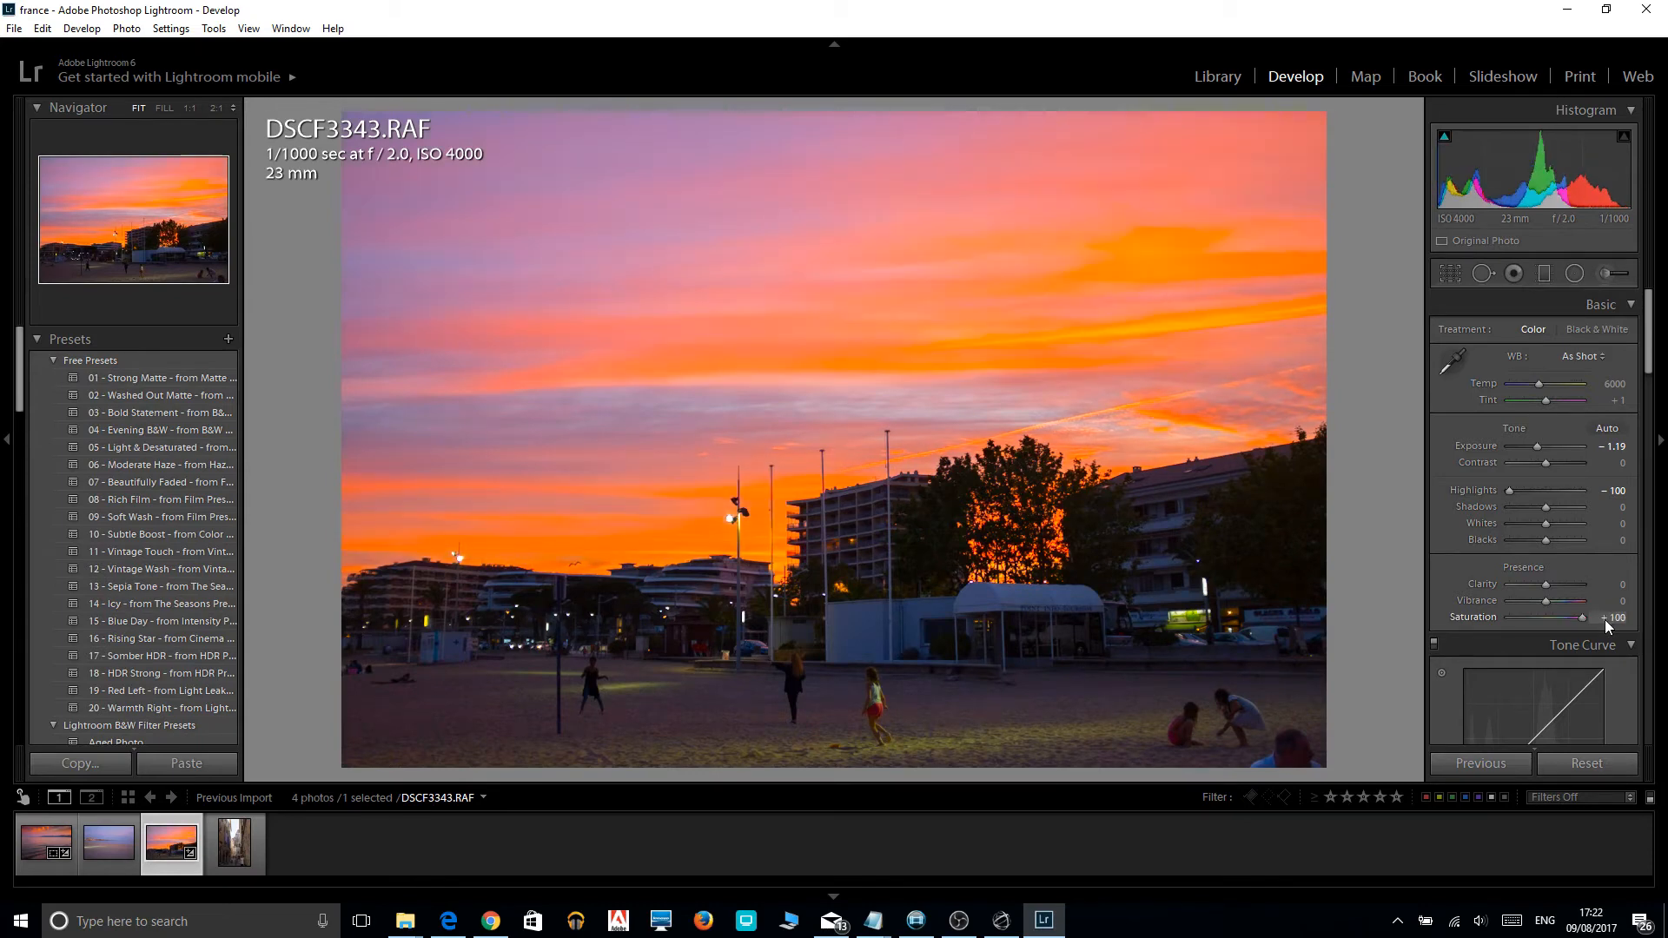
left_click_drag(1596, 618, 1566, 619)
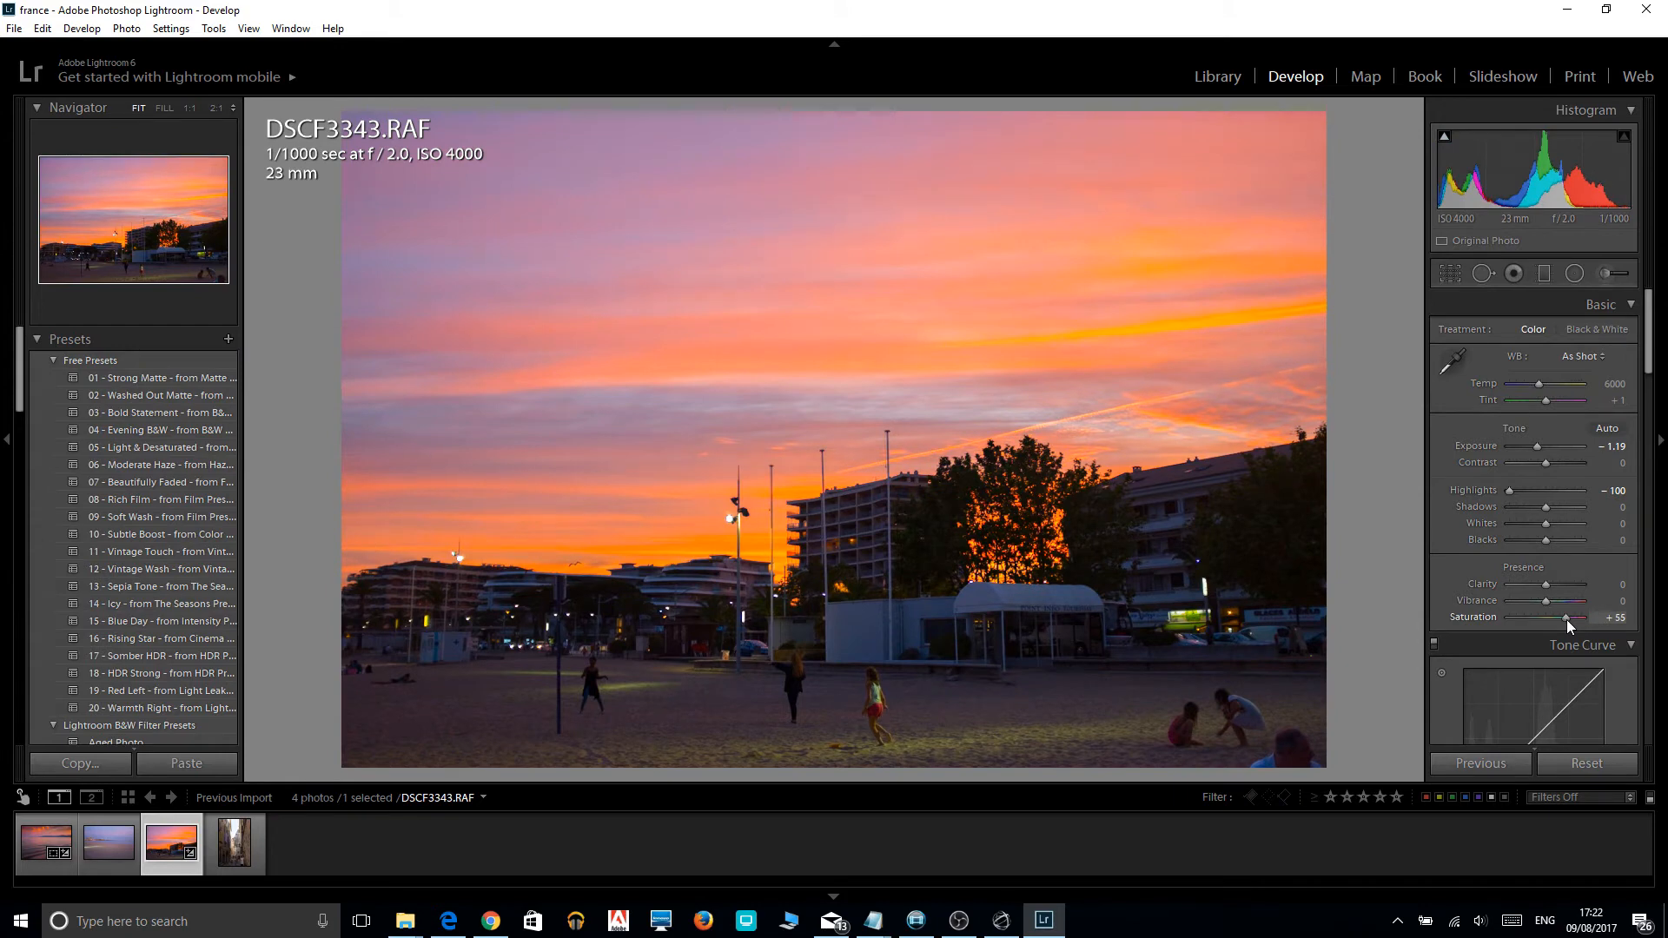
left_click_drag(1566, 618, 1564, 618)
left_click_drag(1563, 618, 1543, 617)
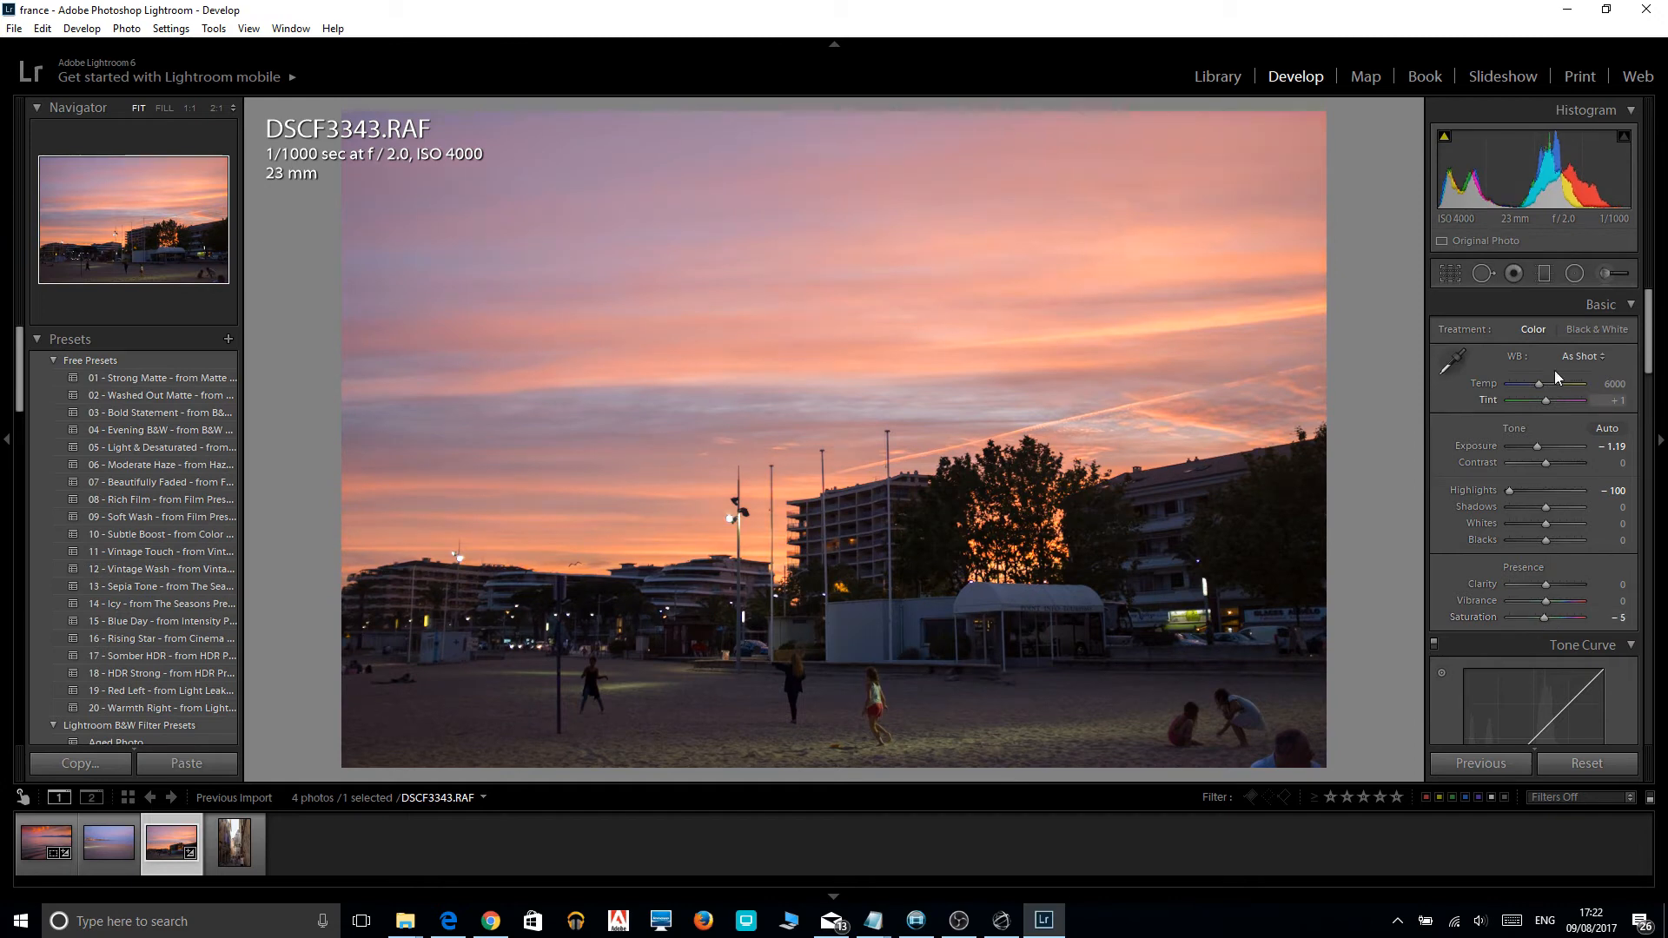
Add a graduated filter over the sky, running from the photo's upper edge down to about the rooftops, with its lines nearly horizontal.
left_click(1544, 273)
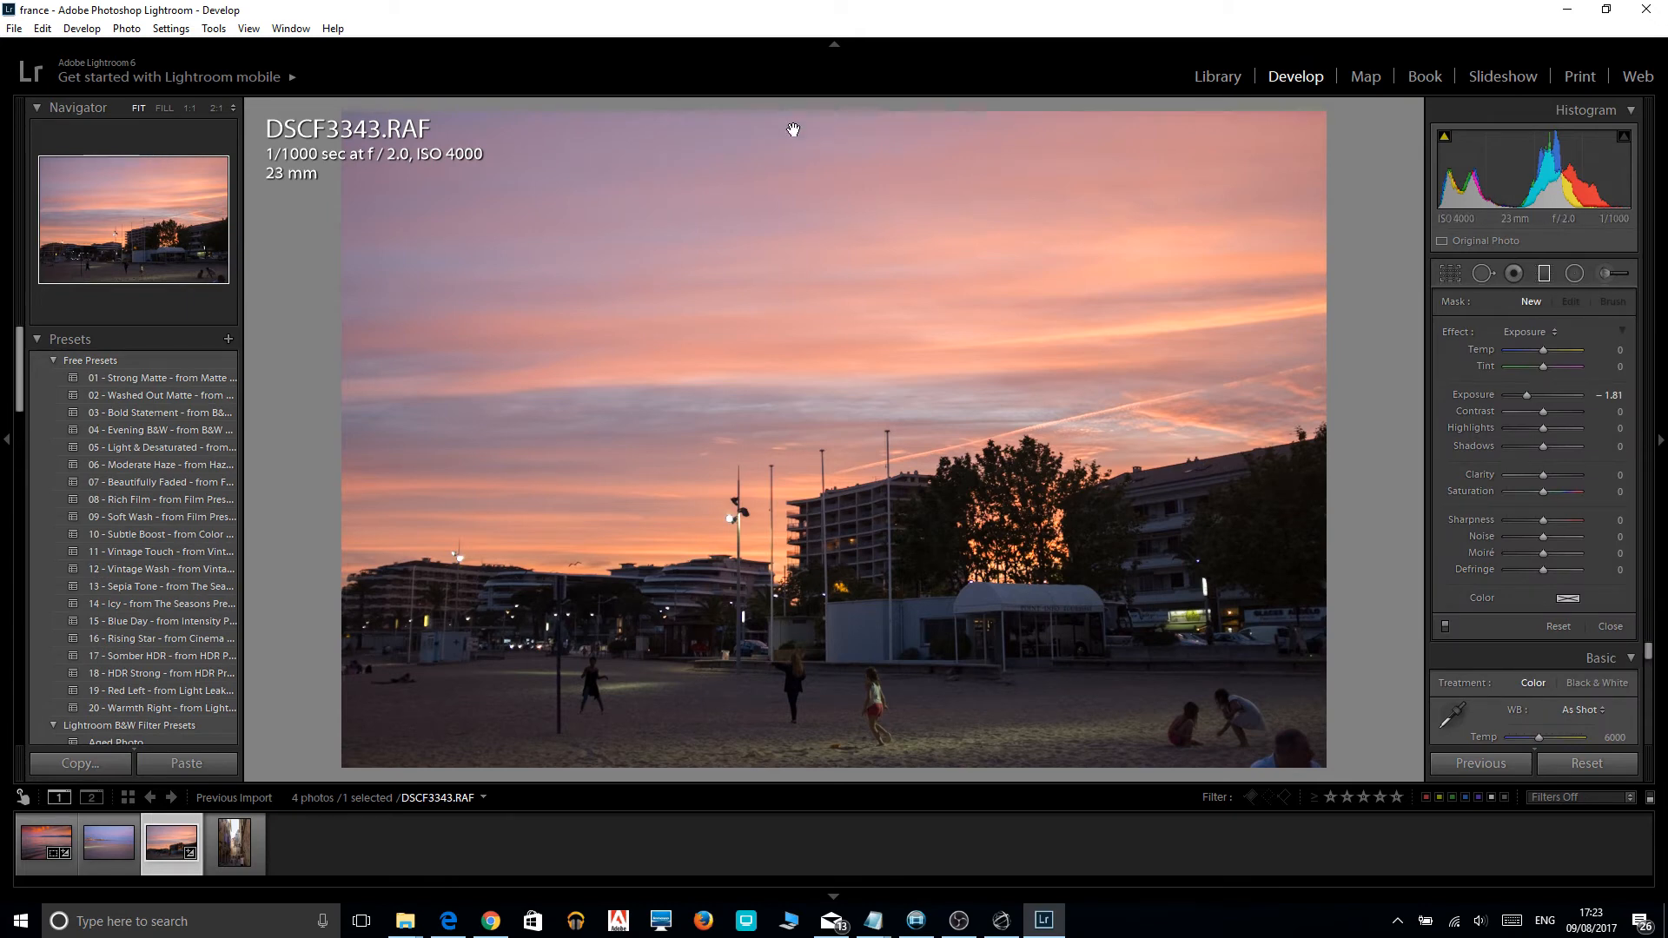
left_click_drag(793, 129, 782, 399)
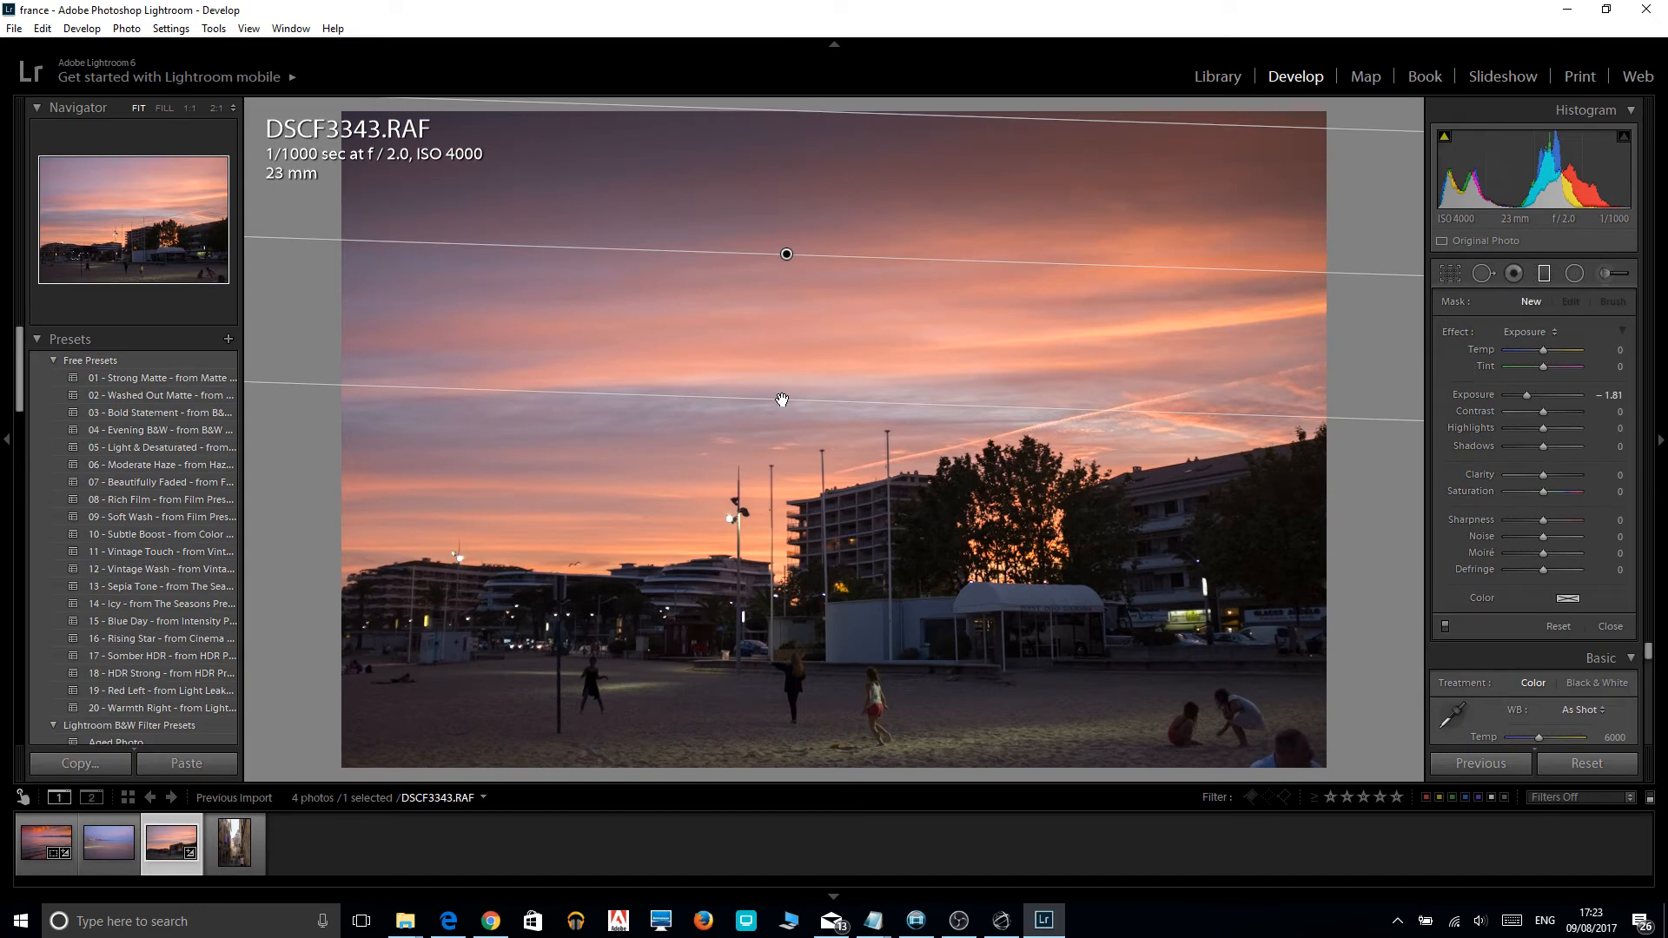
left_click_drag(782, 399, 790, 485)
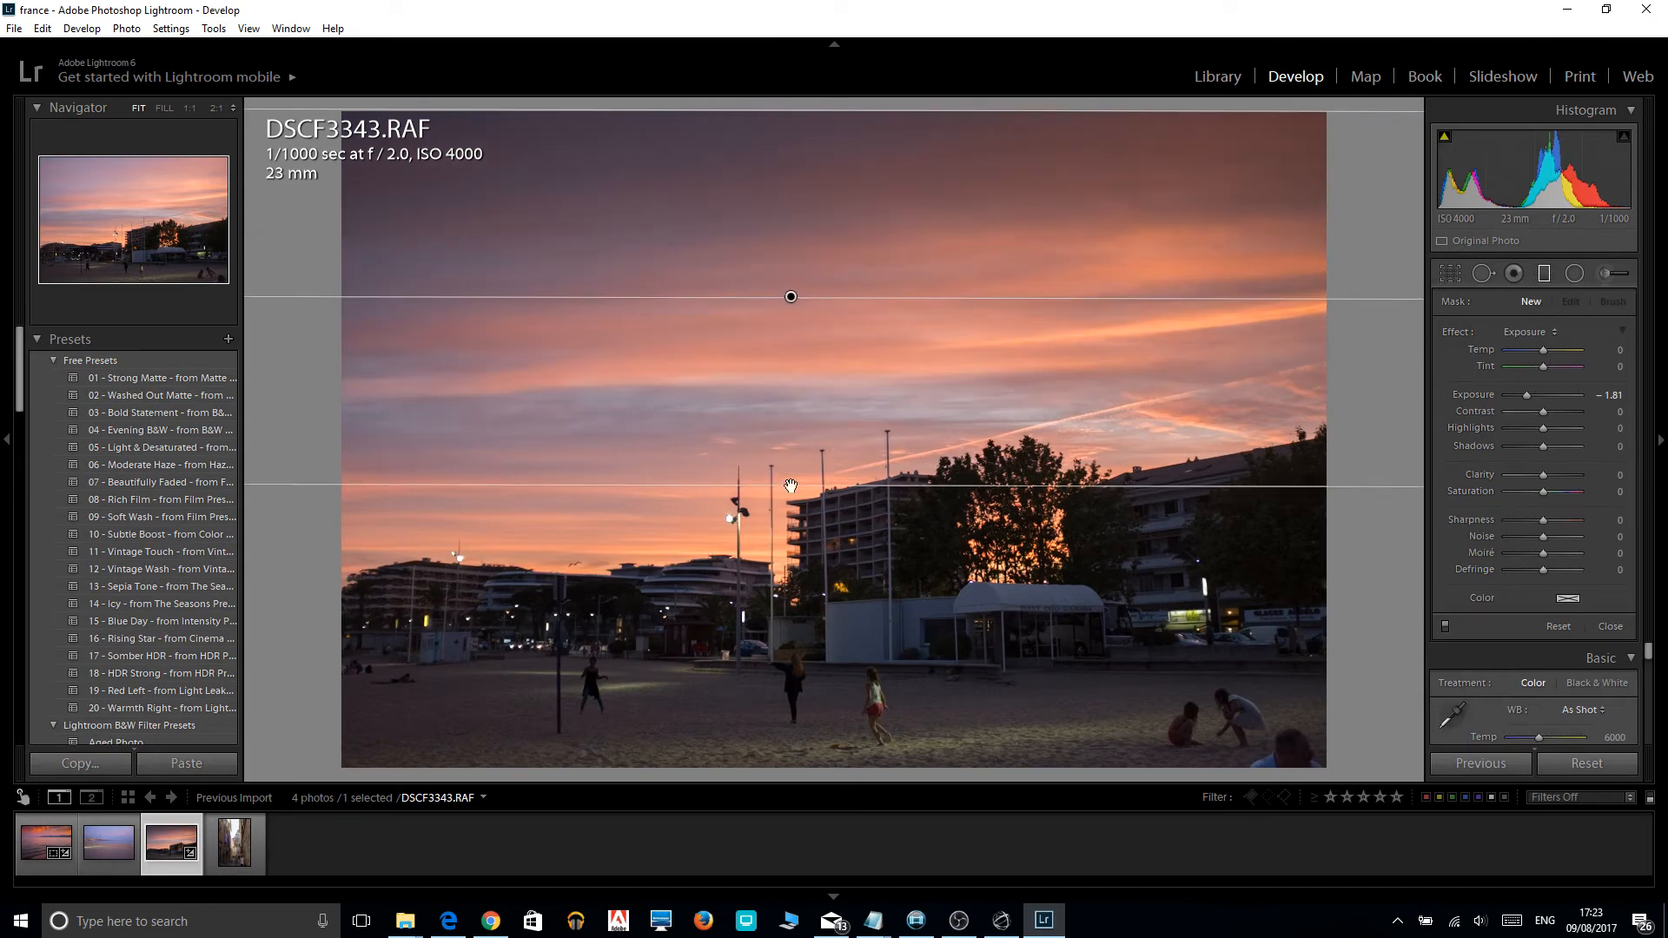
left_click_drag(790, 485, 790, 492)
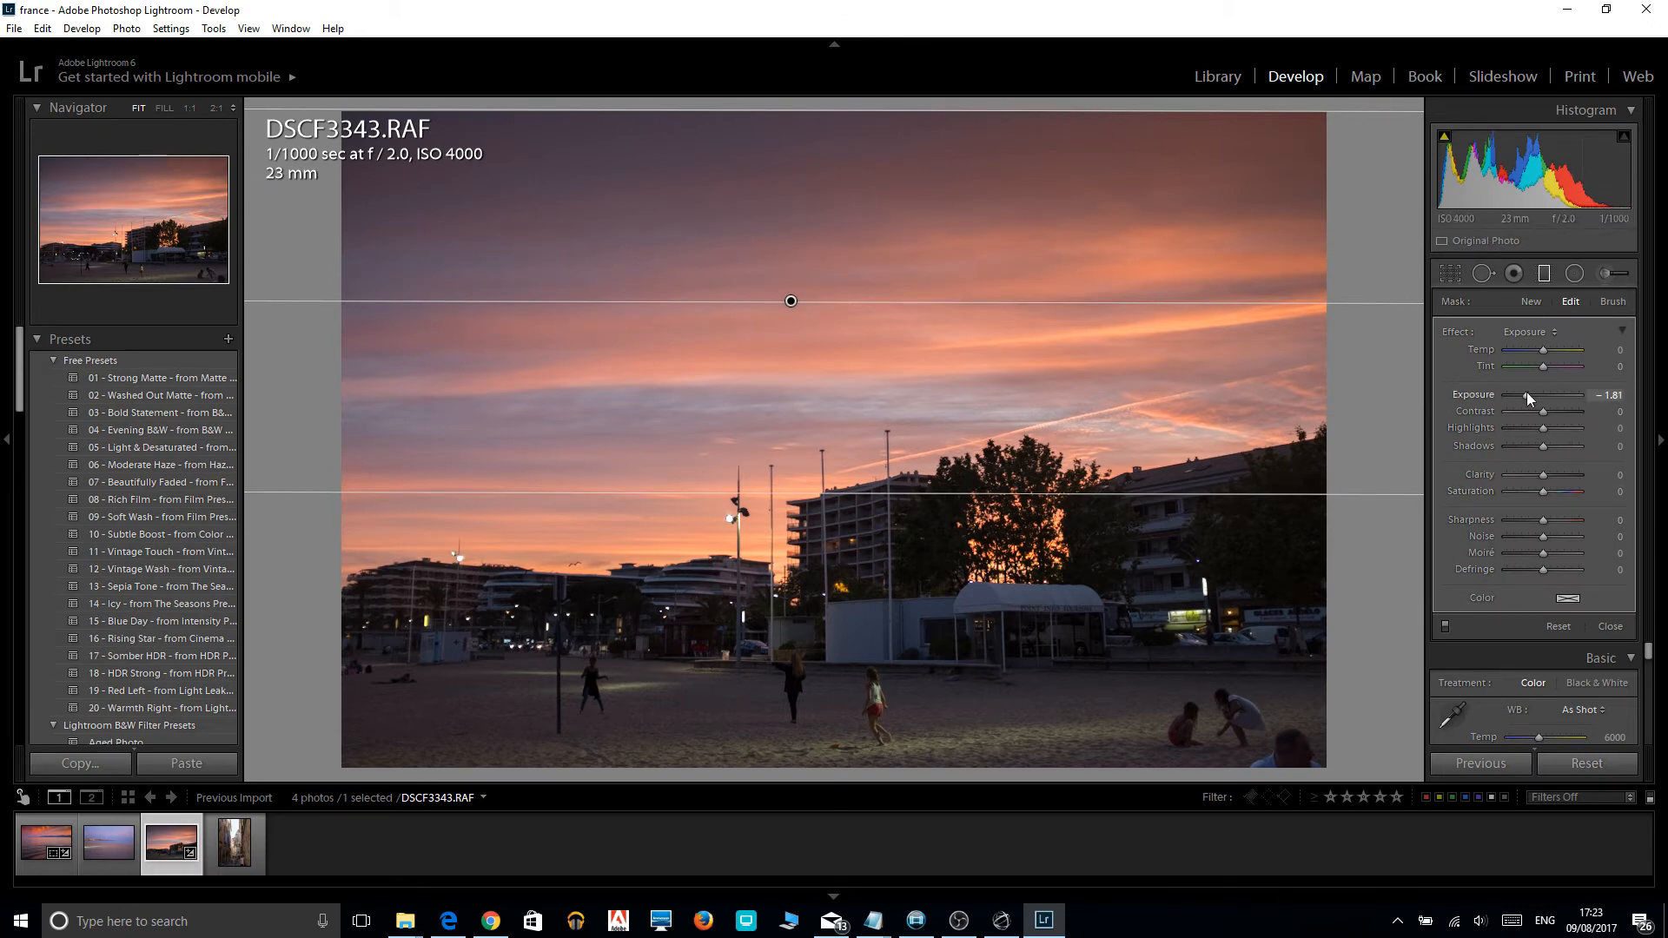
Set the sky filter's exposure to -0.76, saturation to 100, contrast to 40 and highlights to -100, and close the filter.
left_click_drag(1525, 393, 1536, 393)
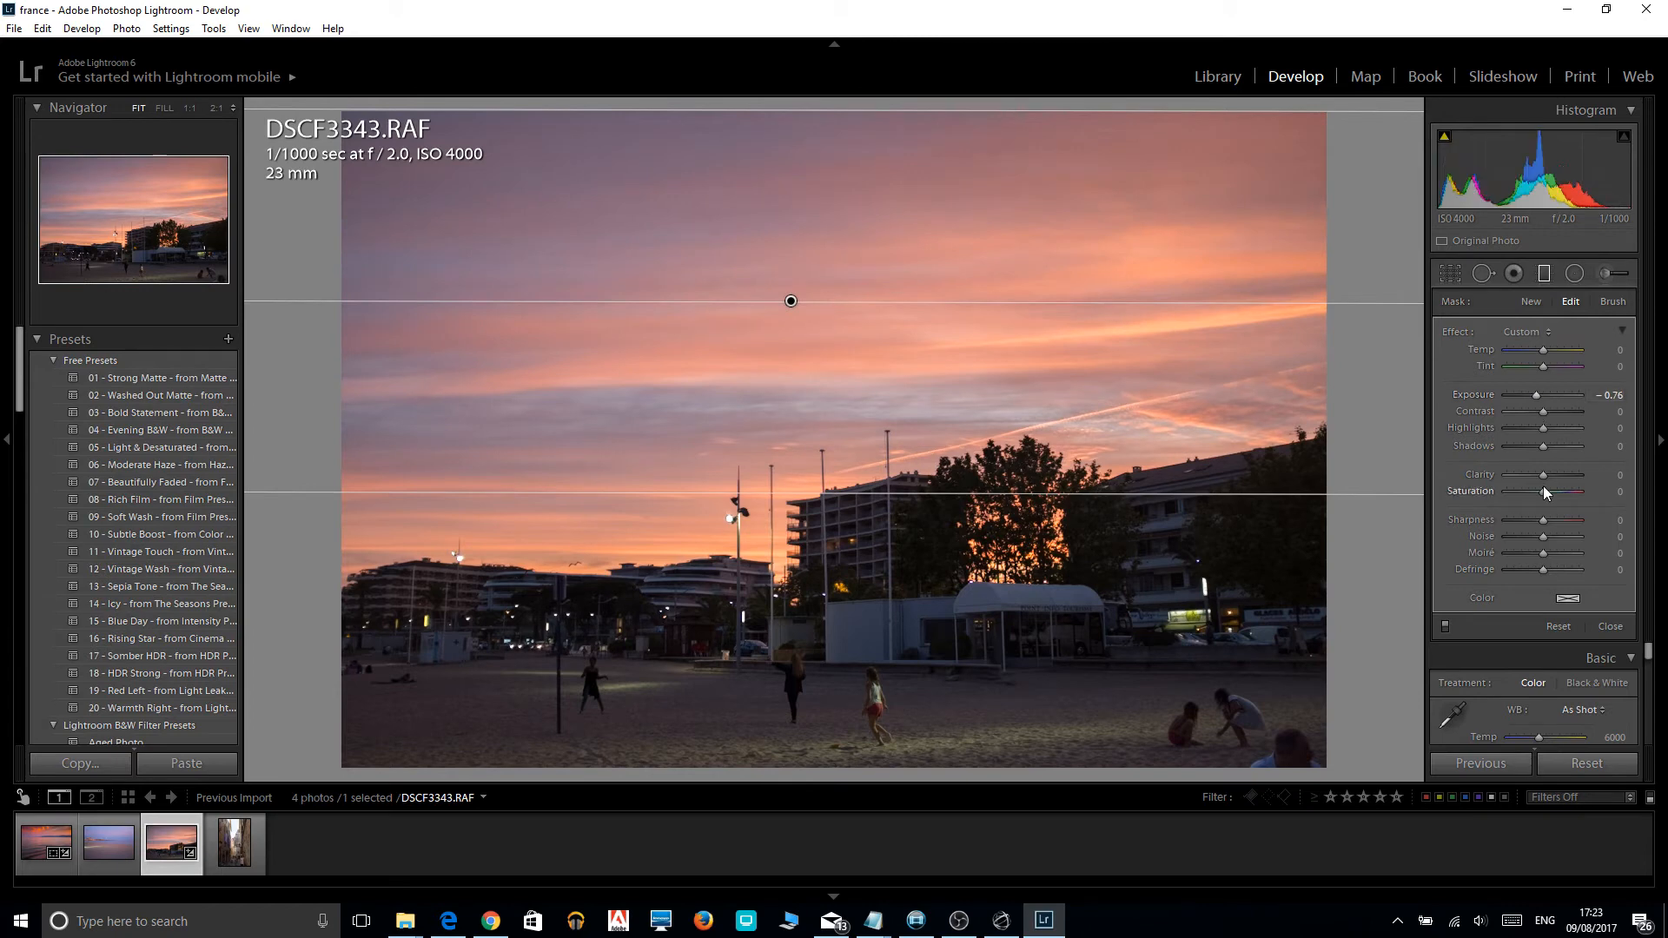
left_click_drag(1544, 492, 1579, 493)
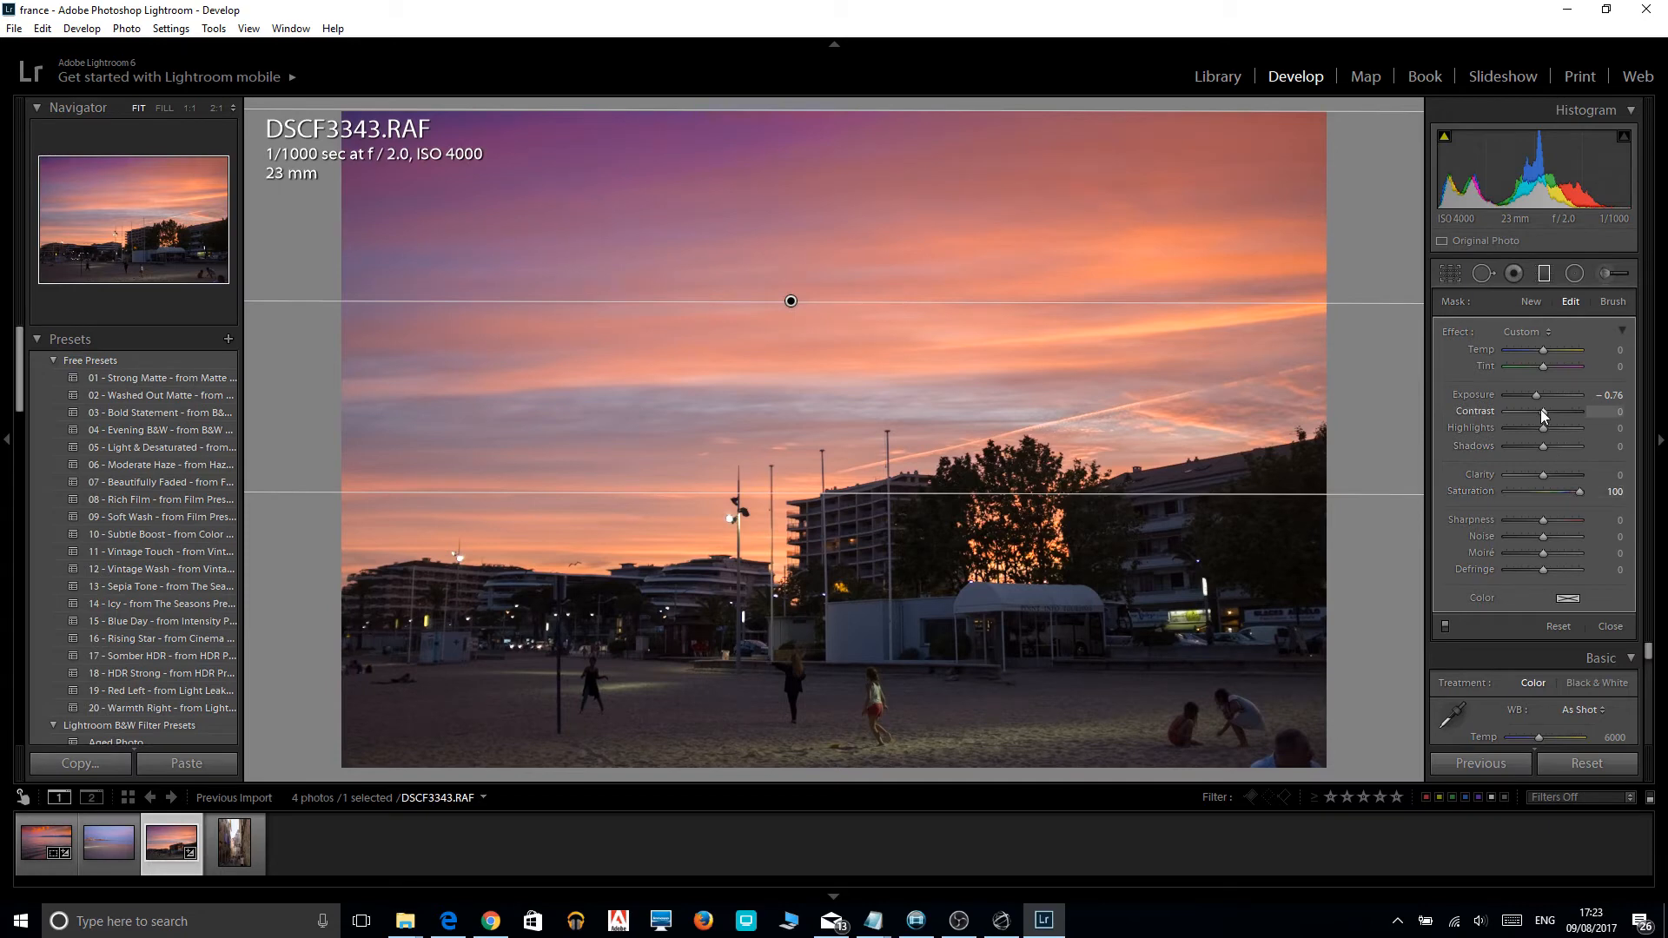
left_click_drag(1543, 412, 1555, 410)
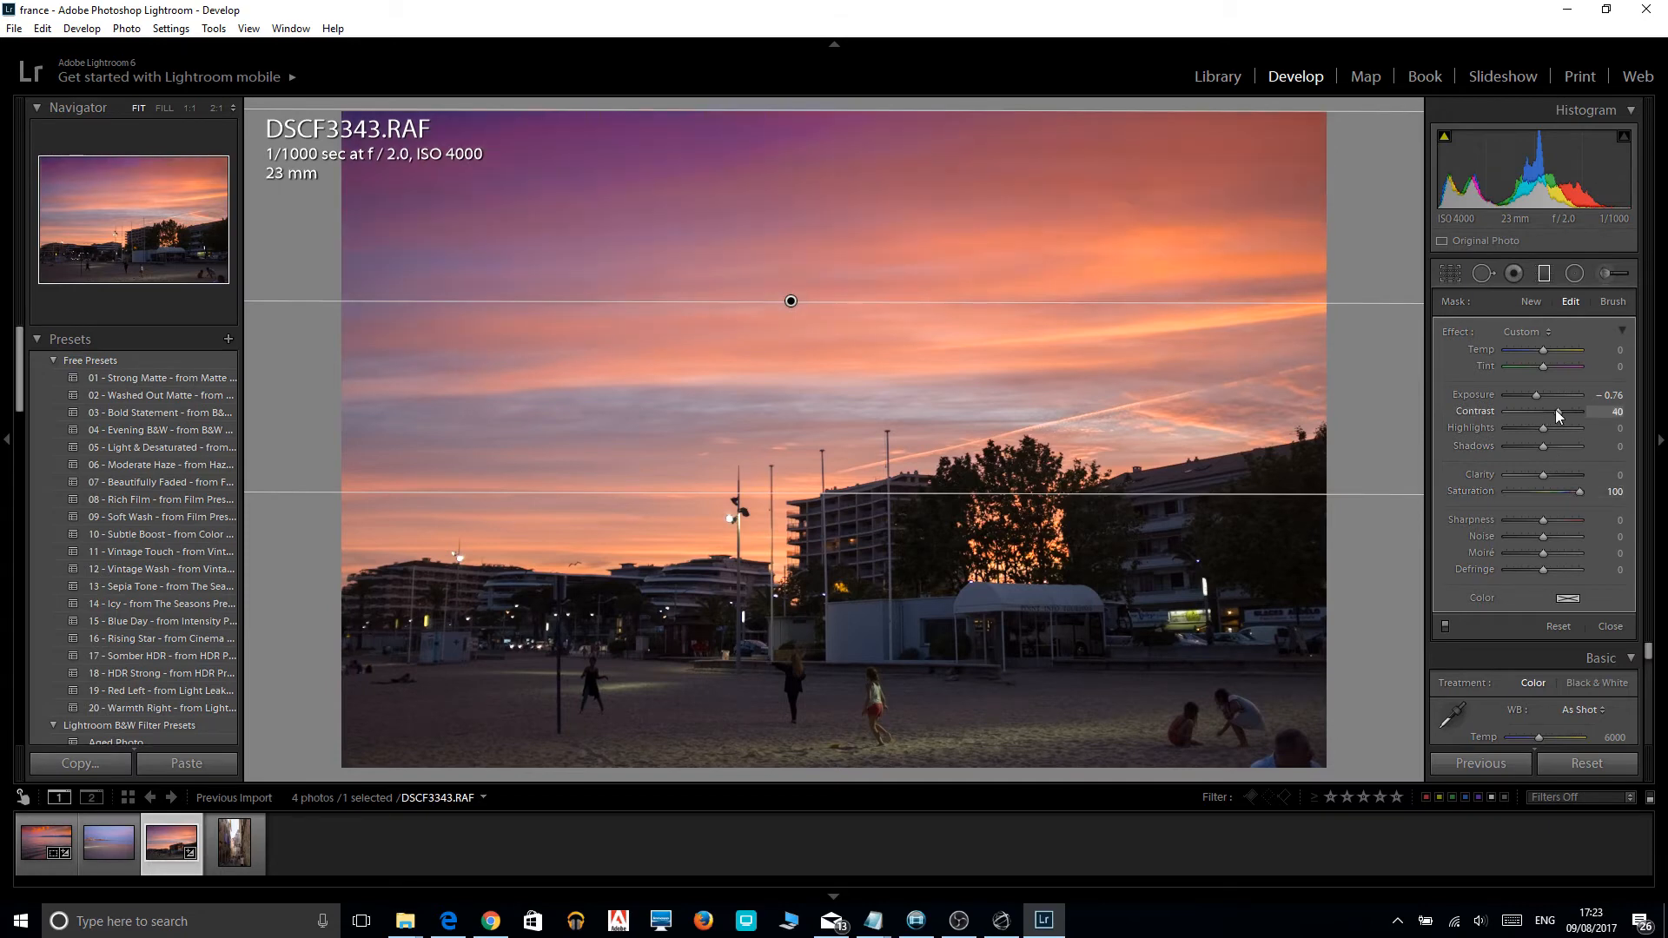
left_click_drag(1538, 424, 1480, 429)
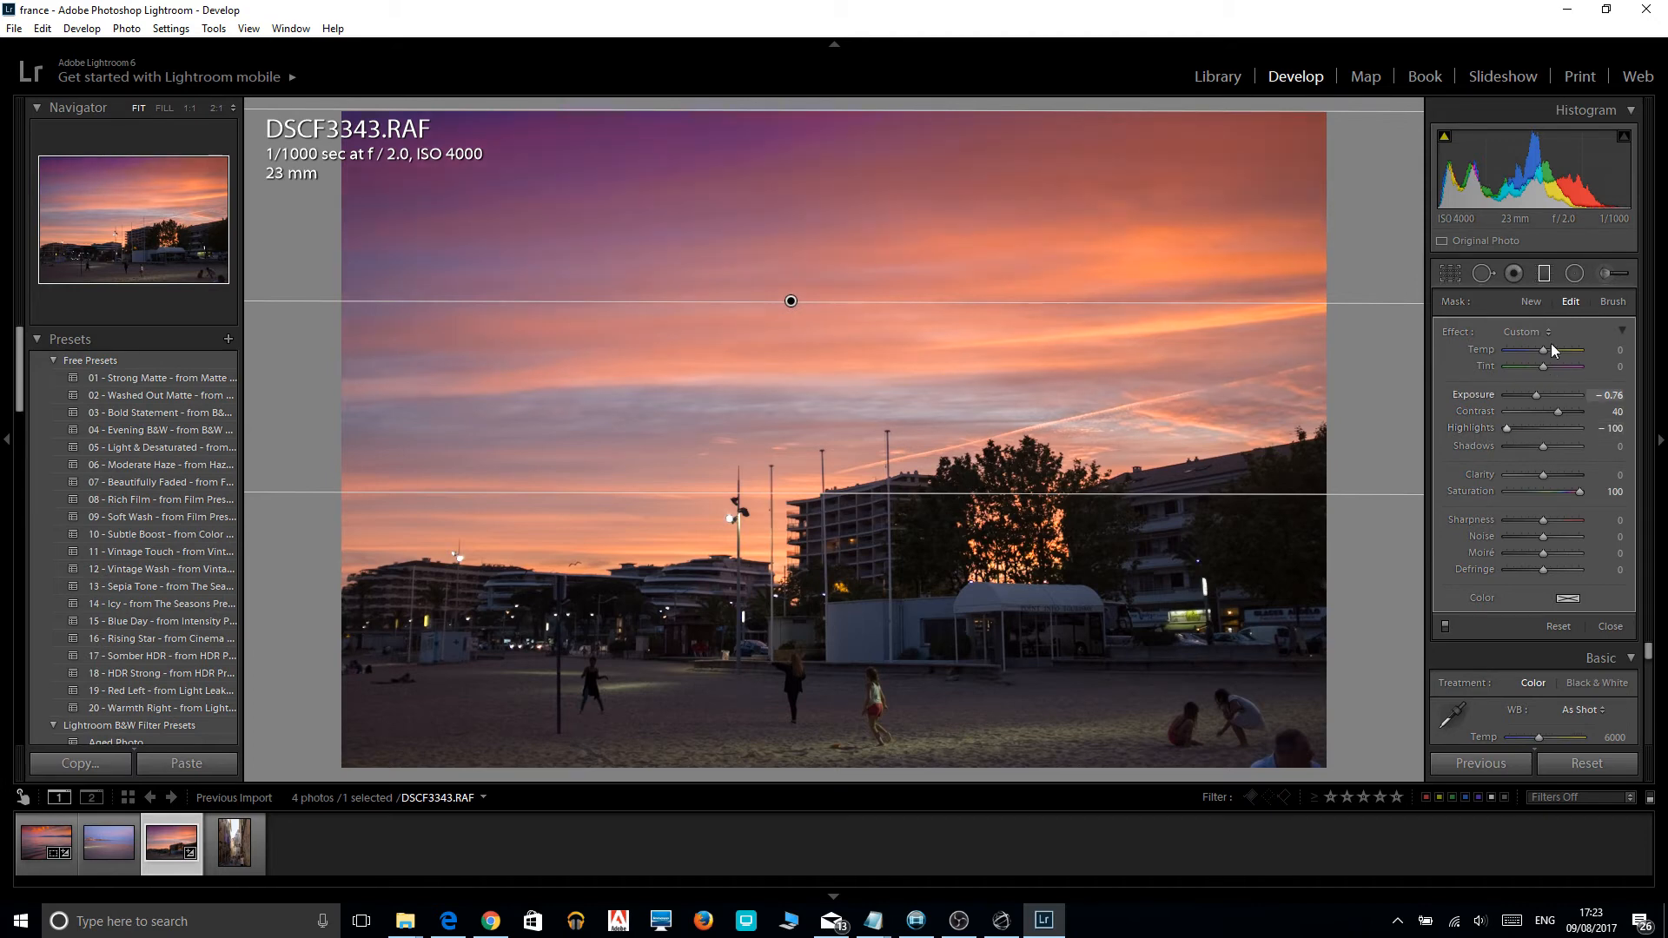
left_click(1543, 275)
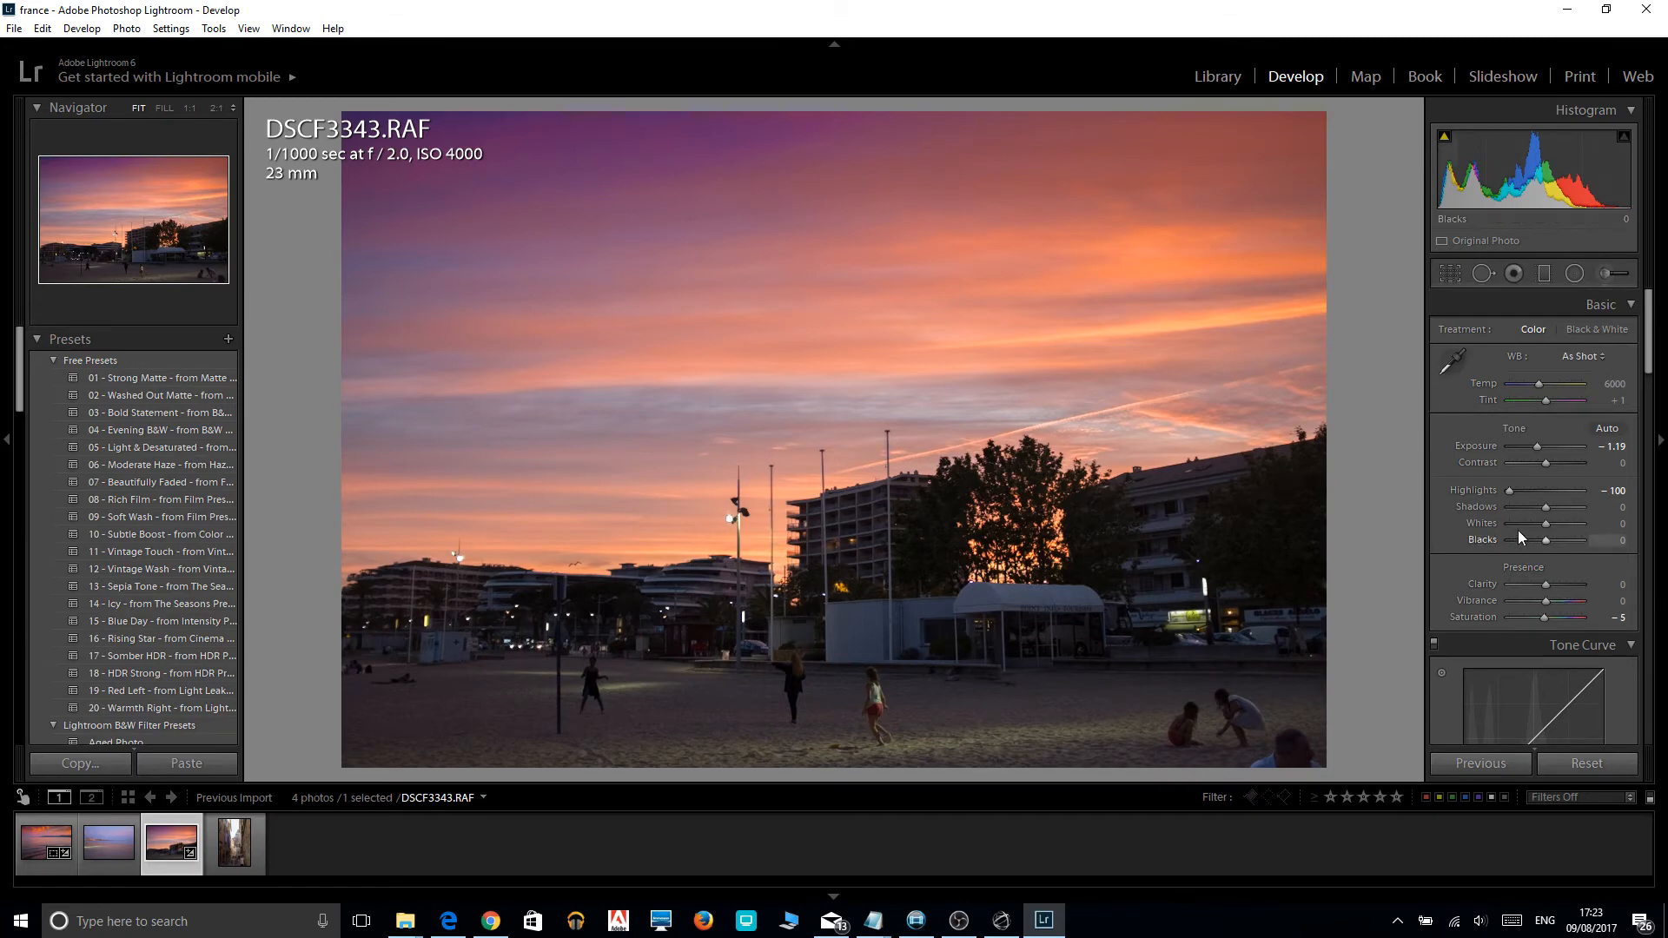
Raise the photo's shadows to +45 and set the sharpening amount to 82.
scroll(1550, 508, "up", 2)
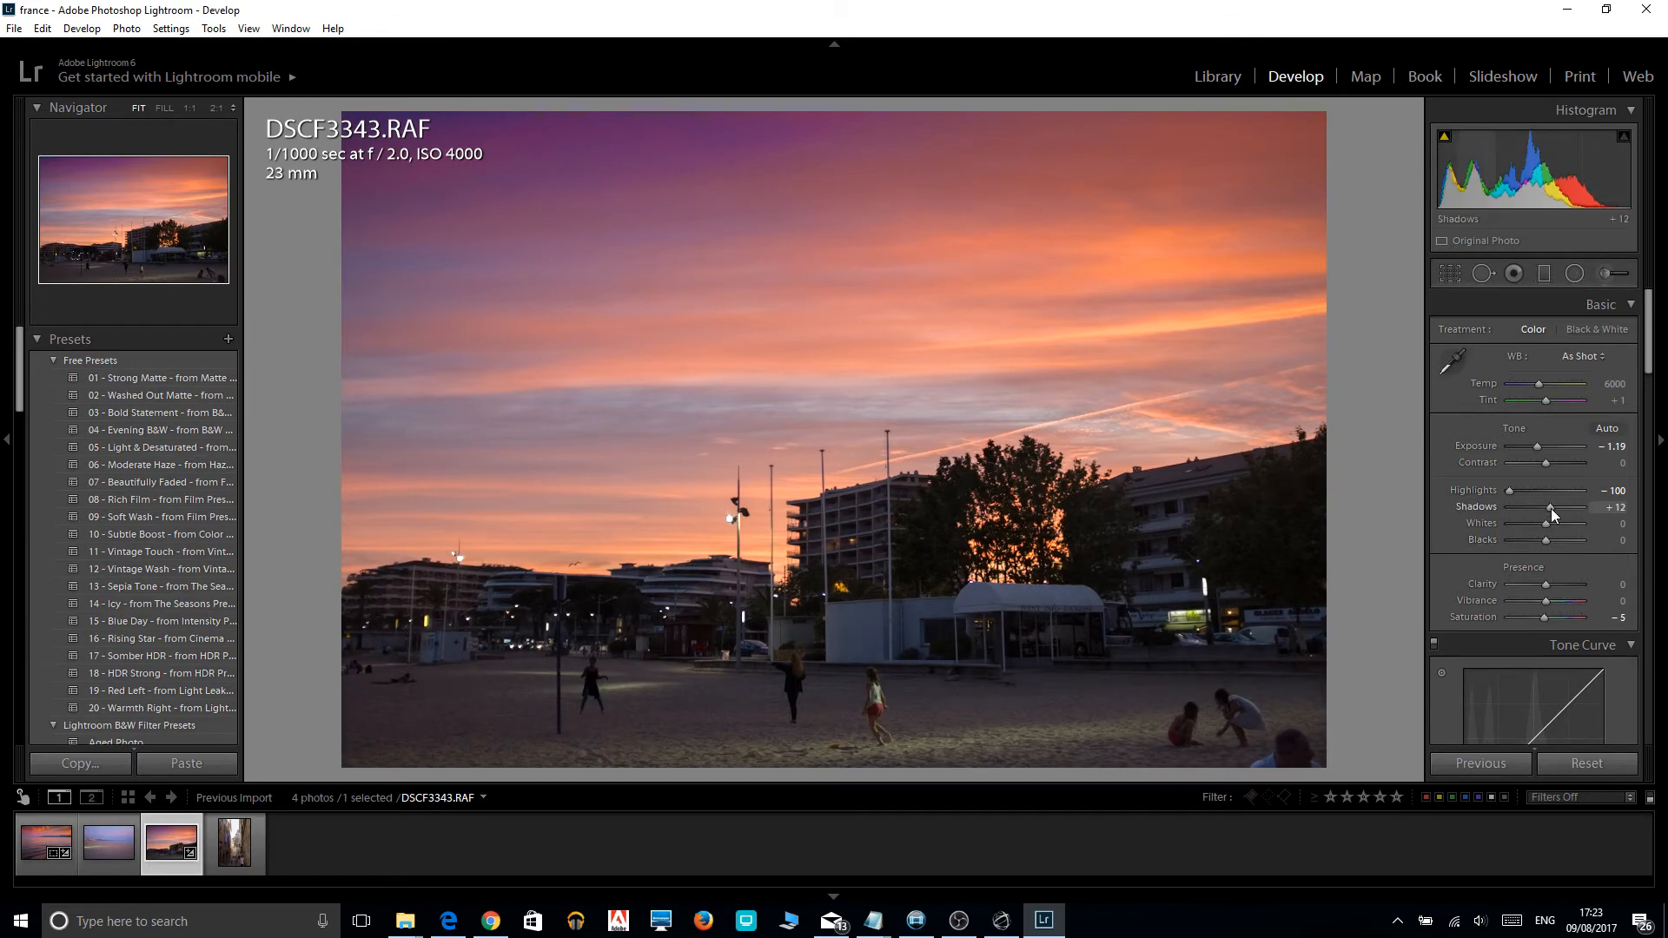
left_click_drag(1550, 508, 1562, 511)
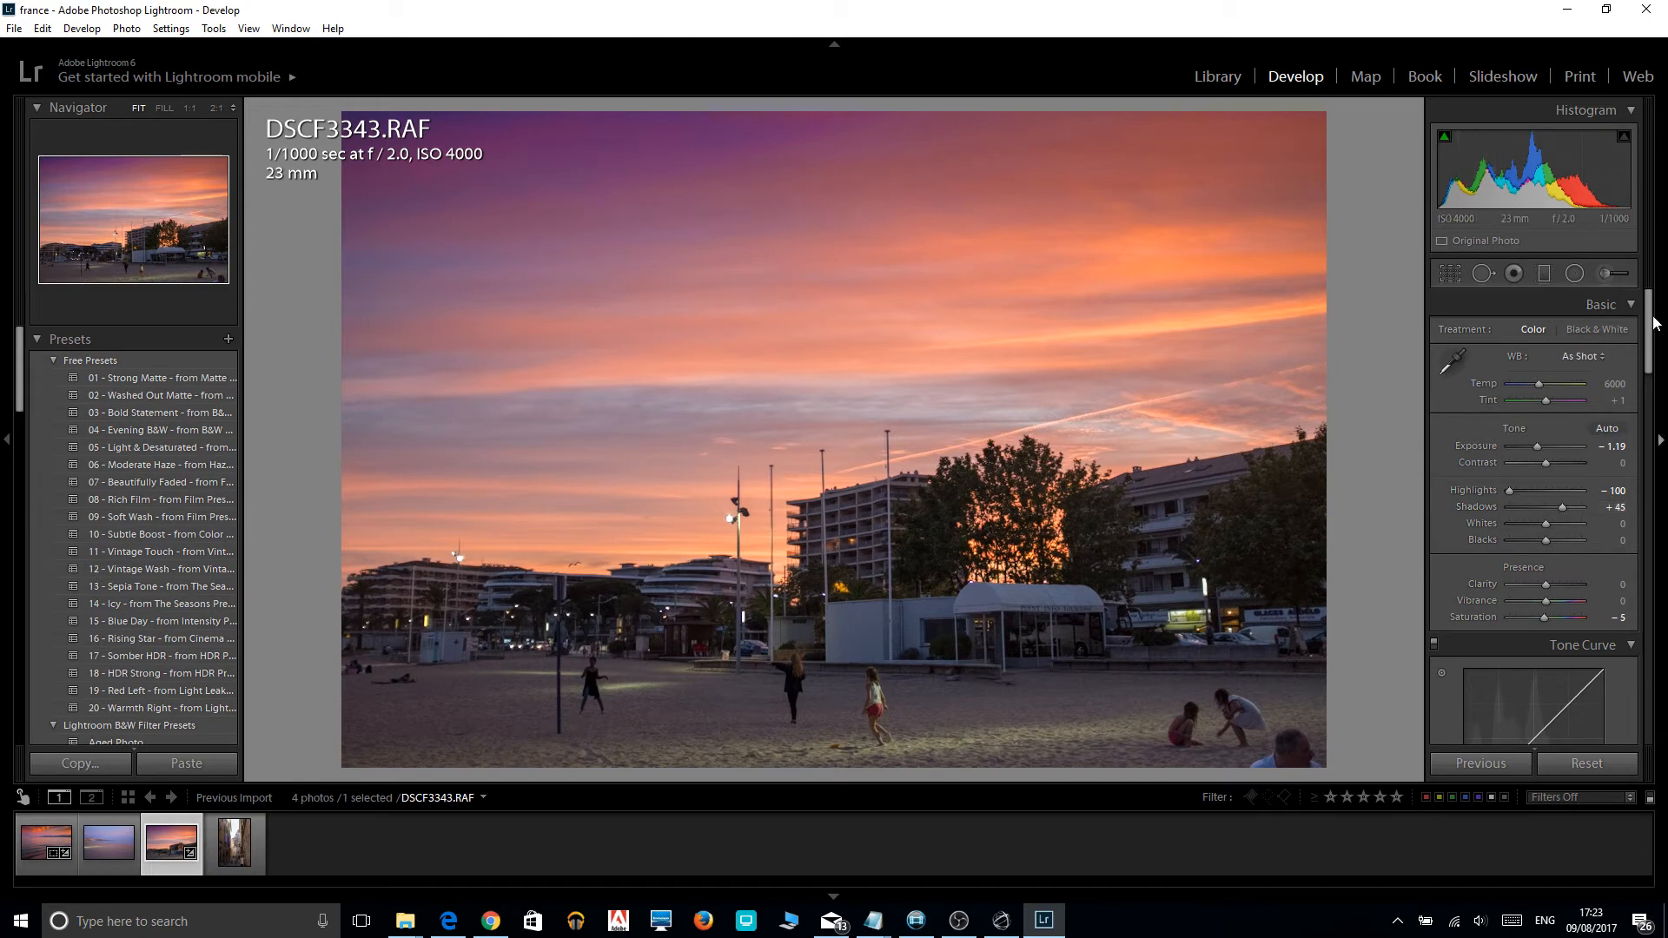
left_click_drag(1651, 323, 1650, 595)
left_click_drag(1520, 430, 1524, 430)
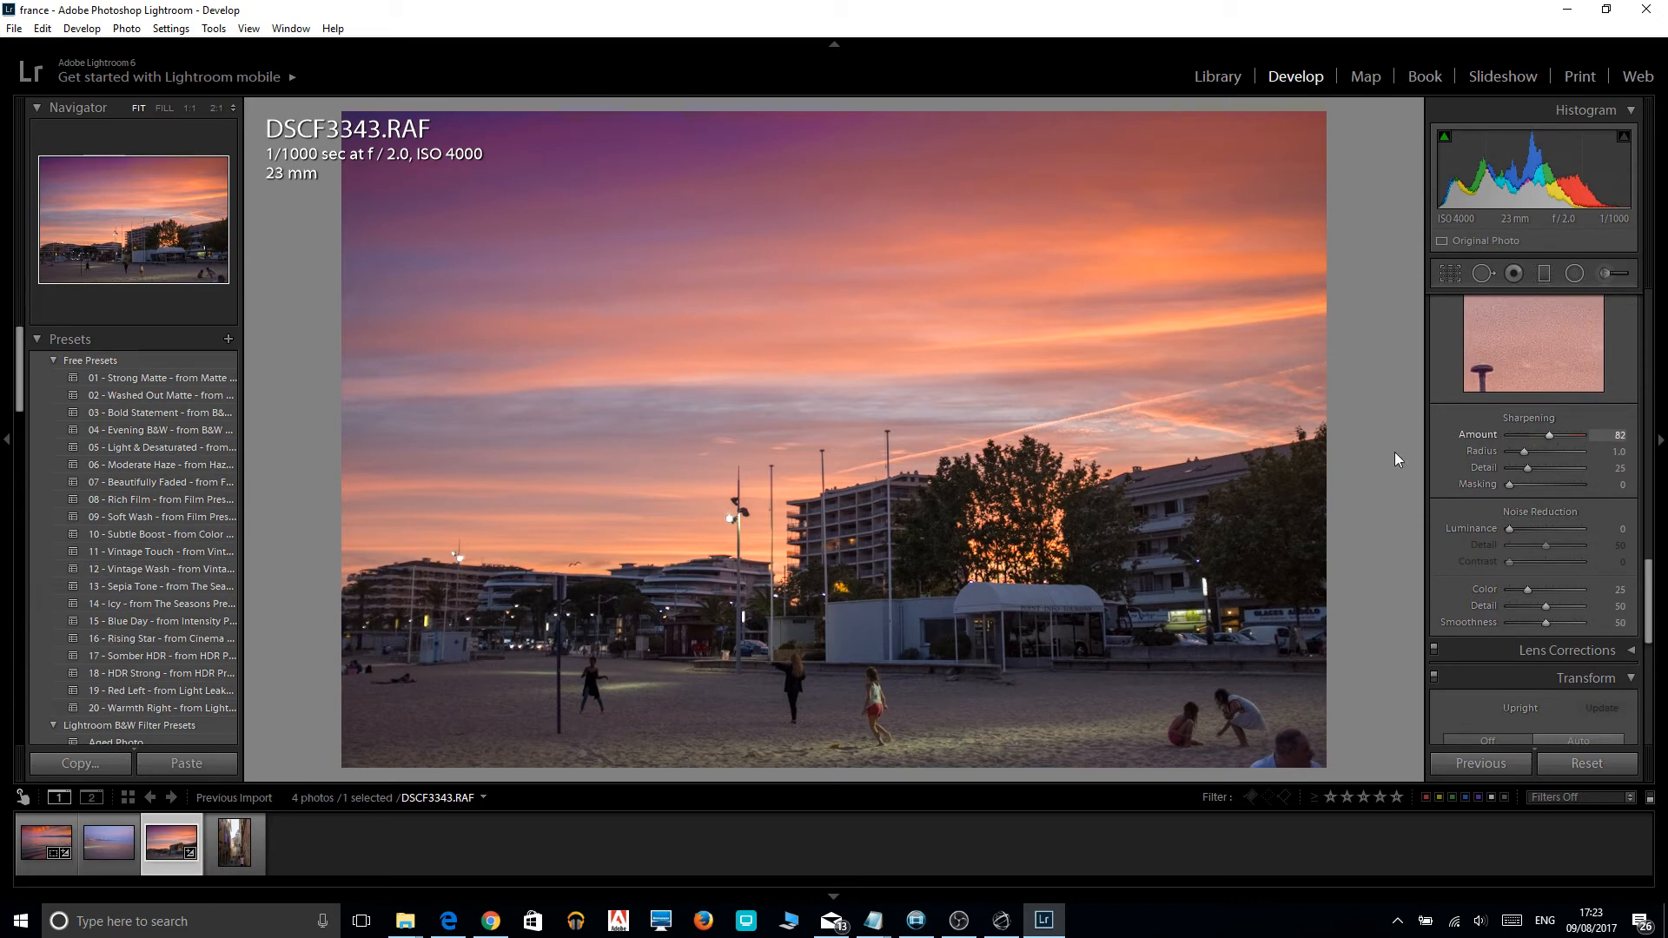
Compare the edited beach photo with its before version several times.
key("backslash")
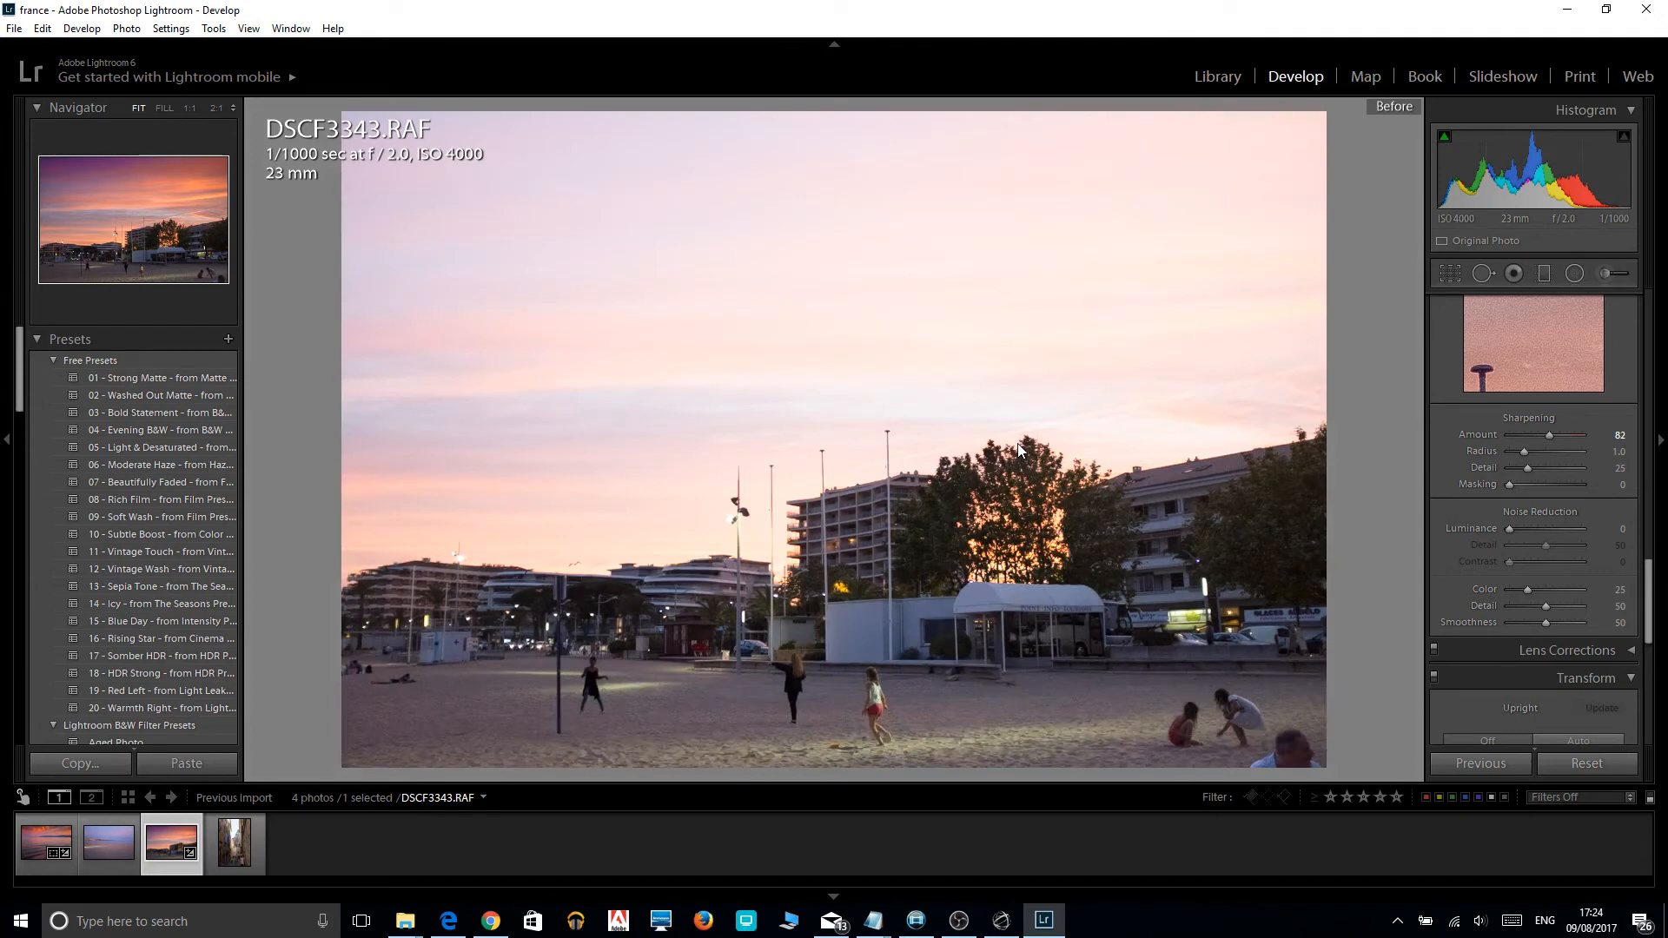
key("backslash")
key("backslash")
key("backslash")
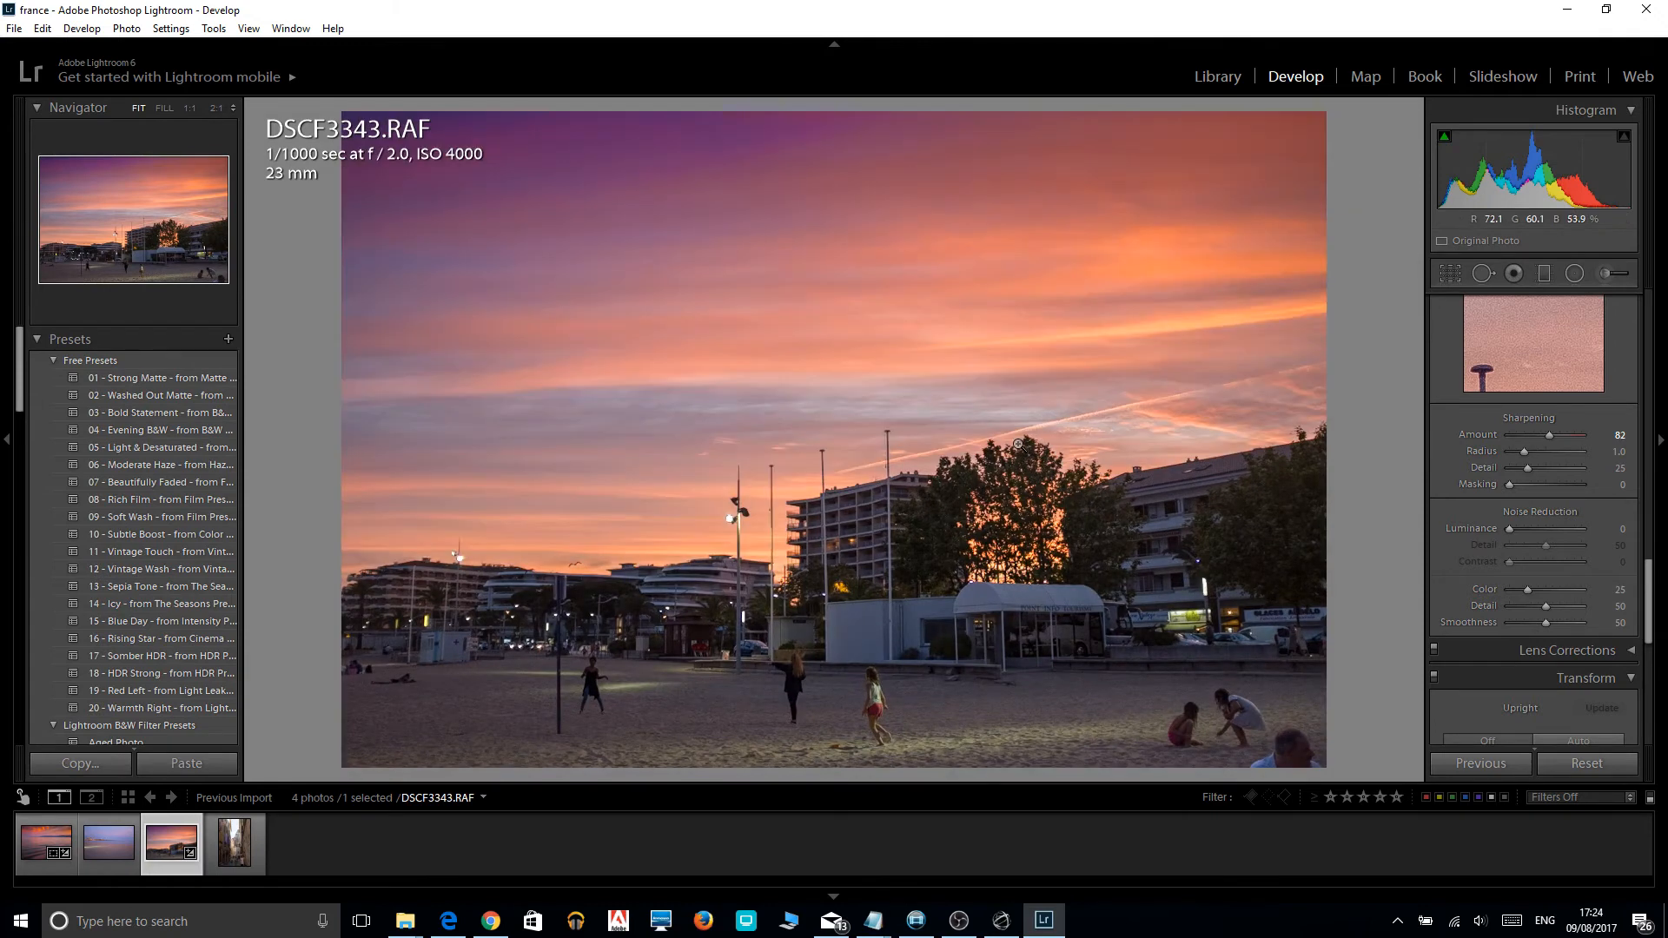
key("backslash")
key("backslash")
key("backslash")
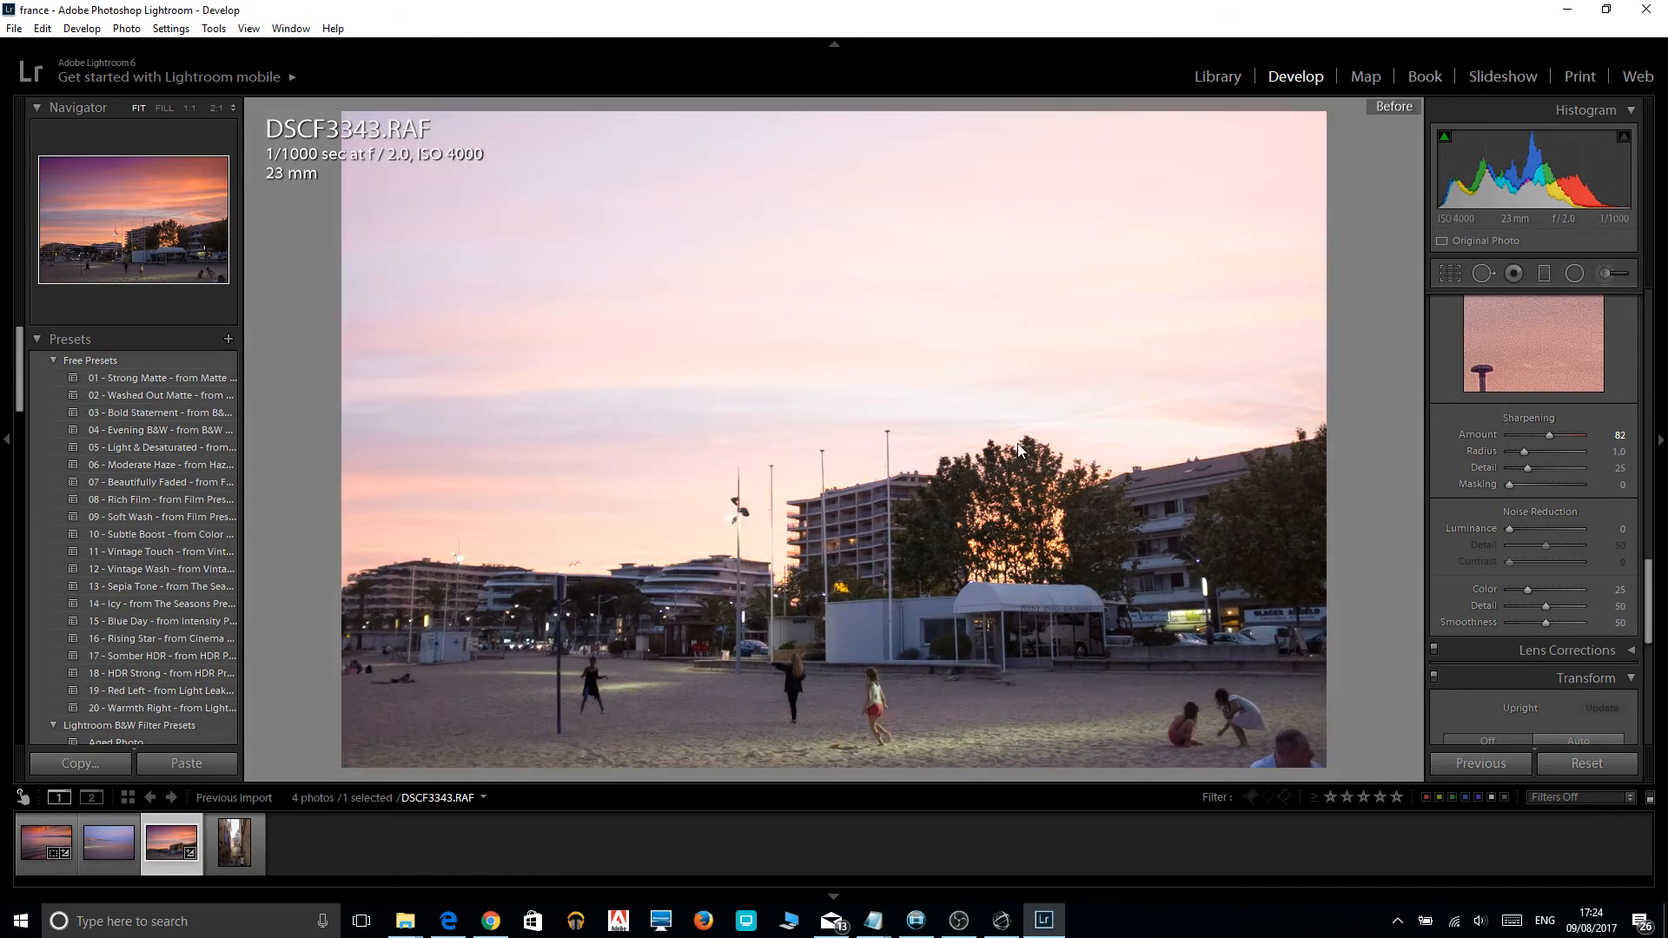
key("backslash")
key("backslash")
key("backslash")
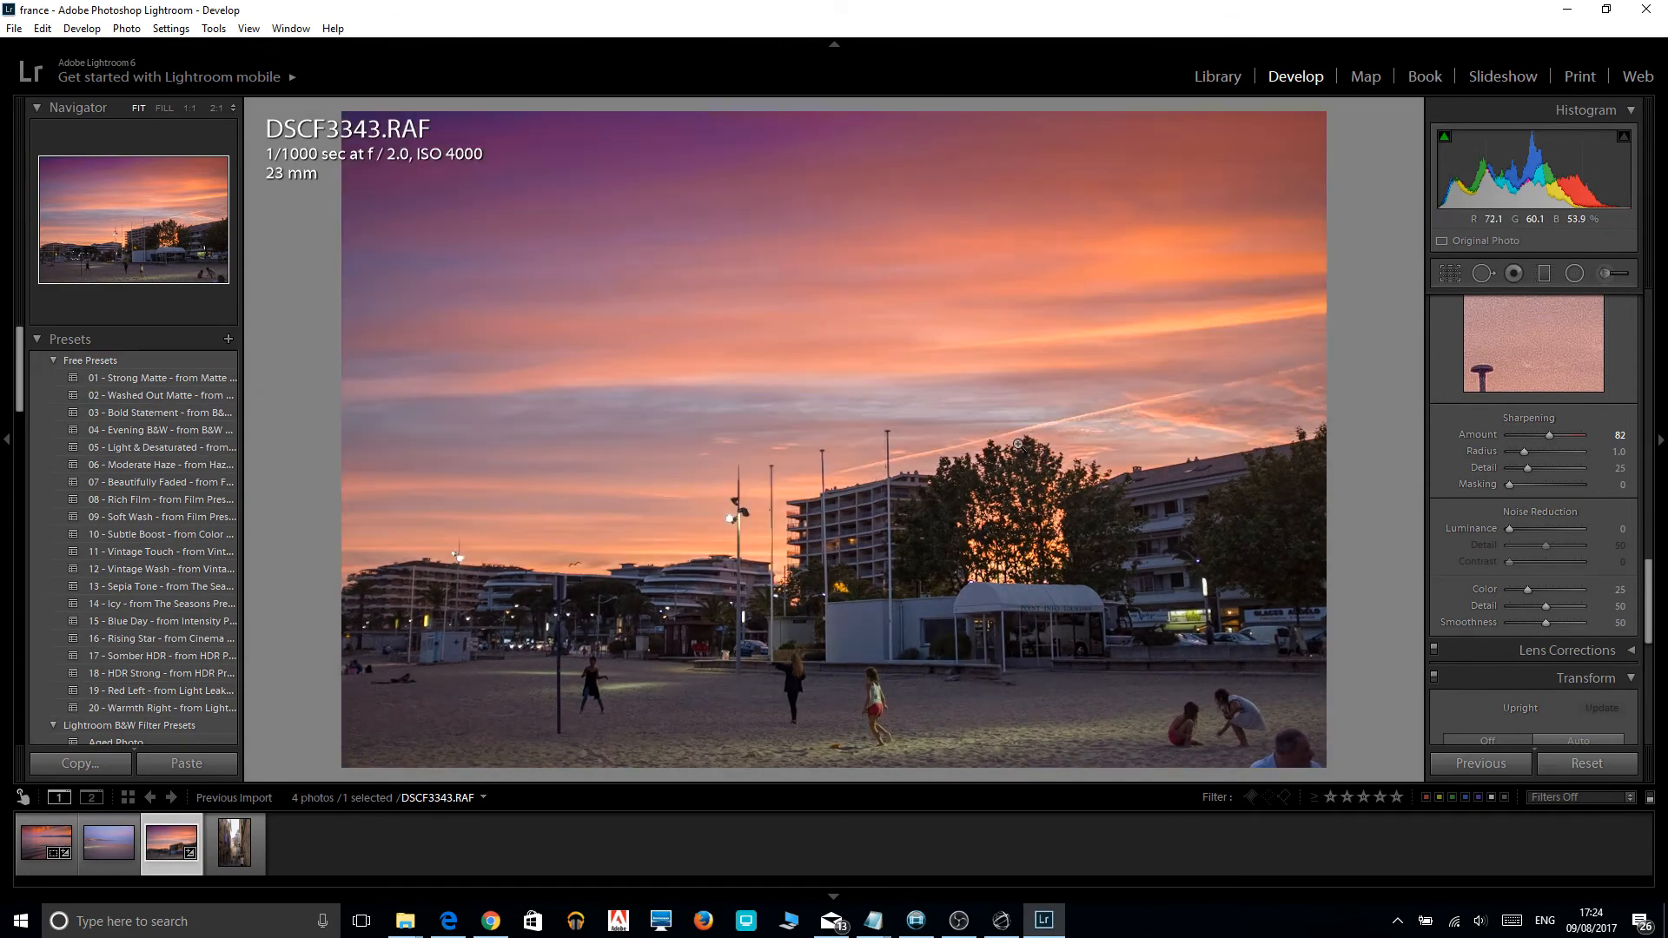
key("backslash")
key("backslash")
Open photo DSCF3333.RAF, crop away the foreground sand and a strip at the right edge, and straighten it by -0.30.
left_click(110, 864)
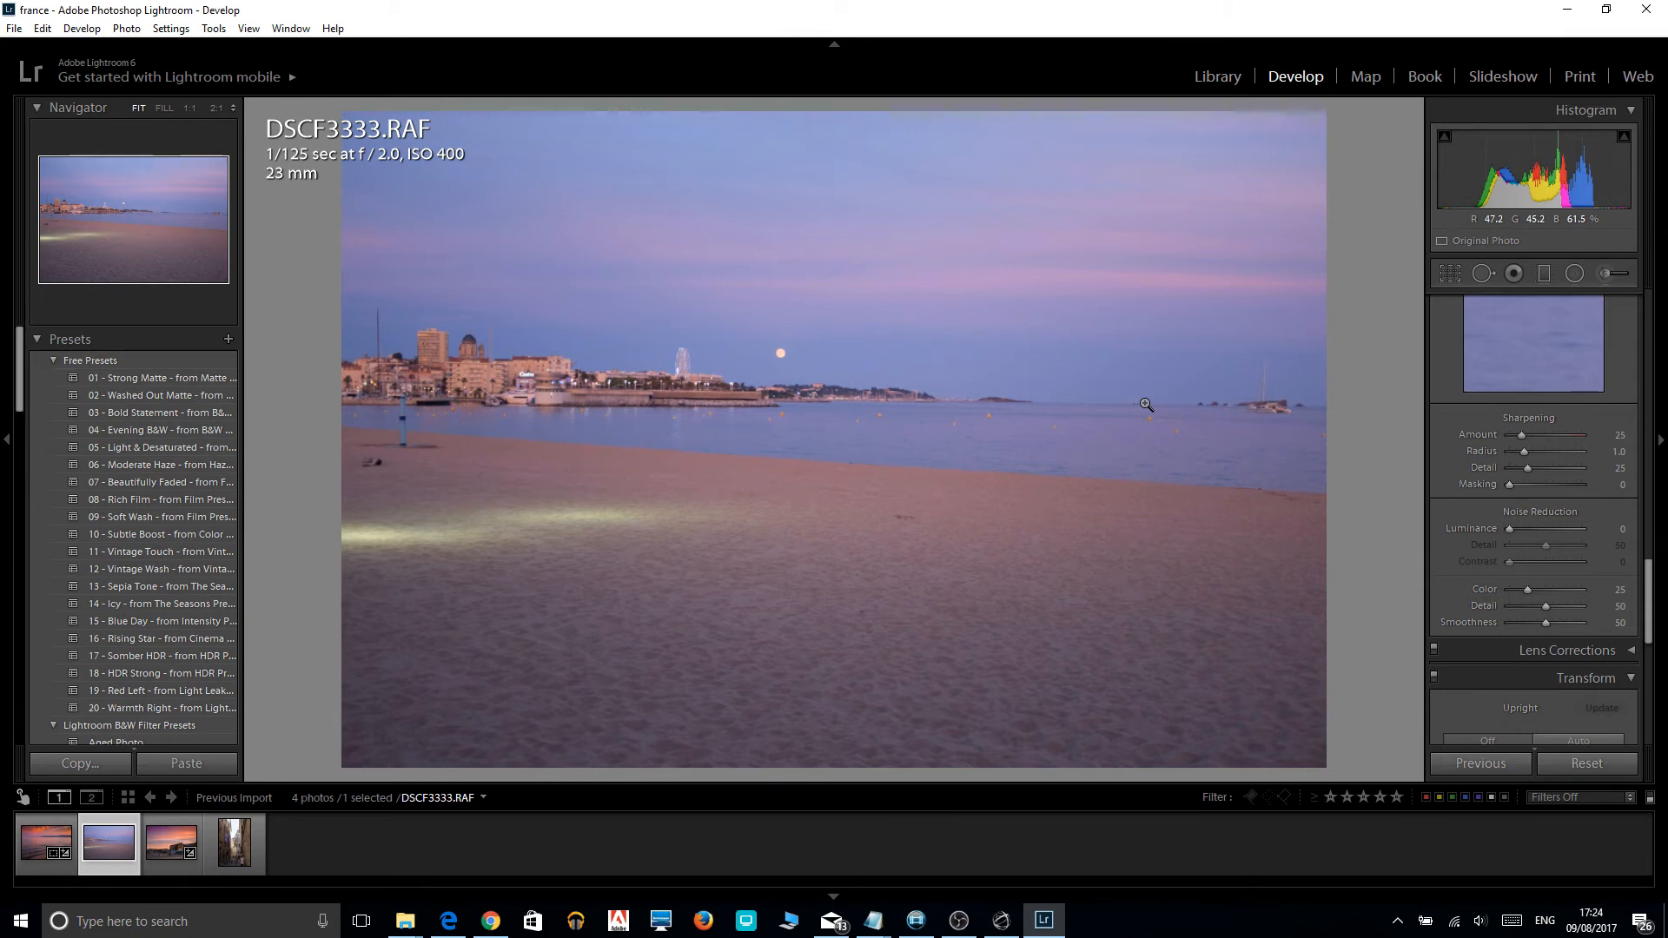
key("r")
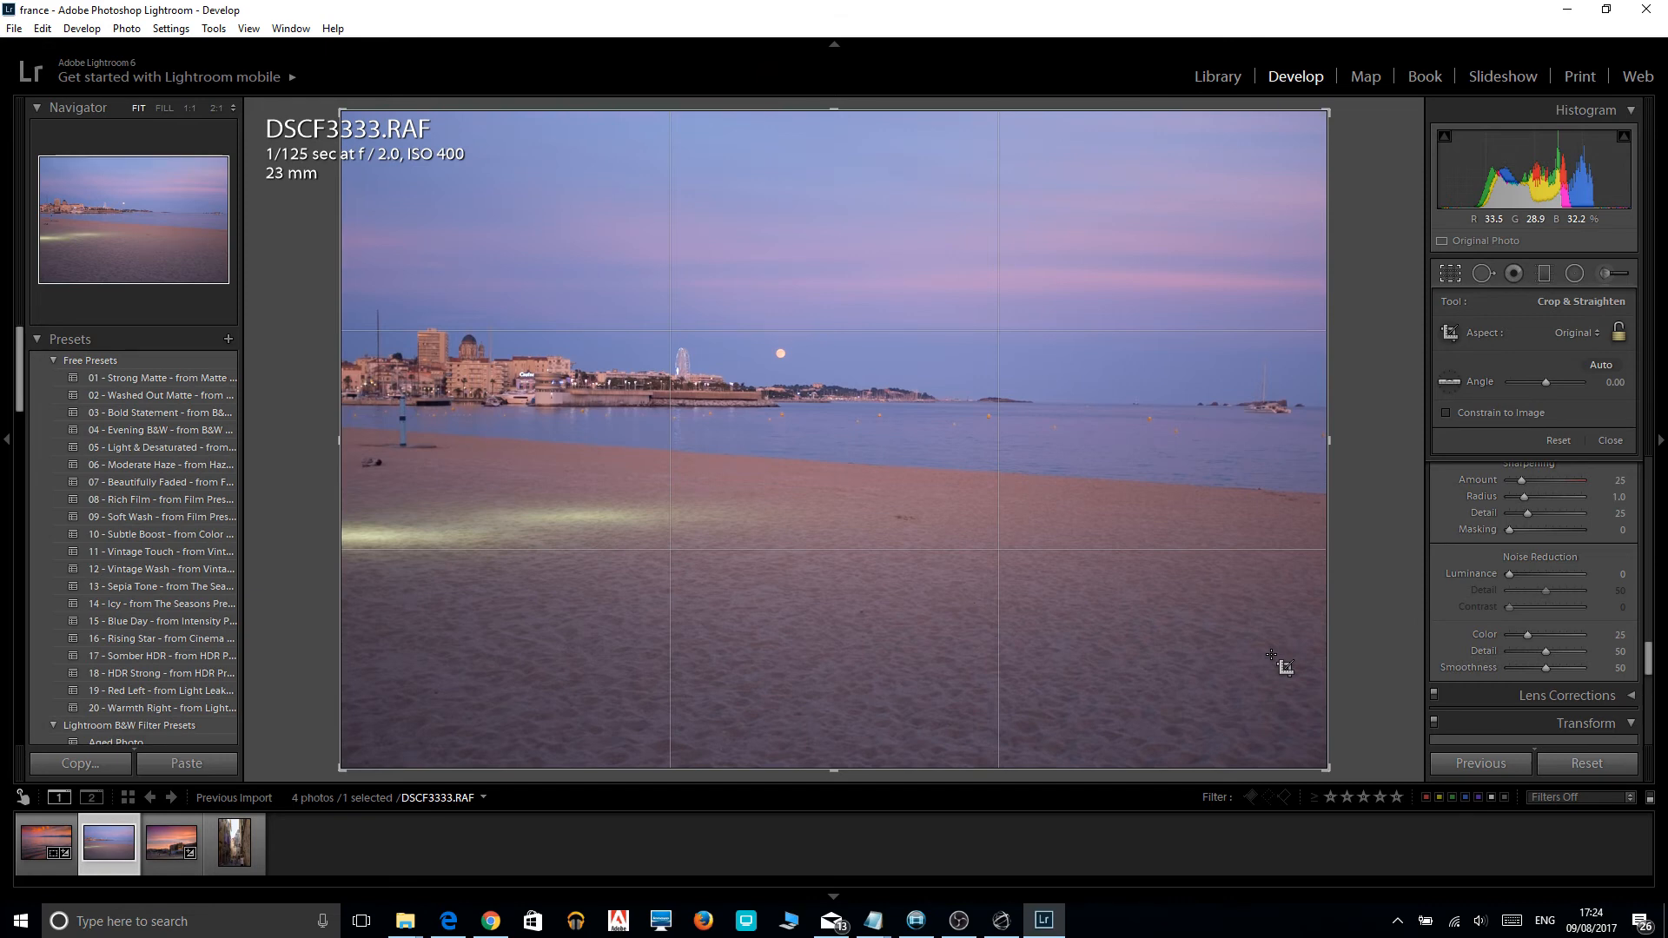
left_click_drag(834, 769, 834, 660)
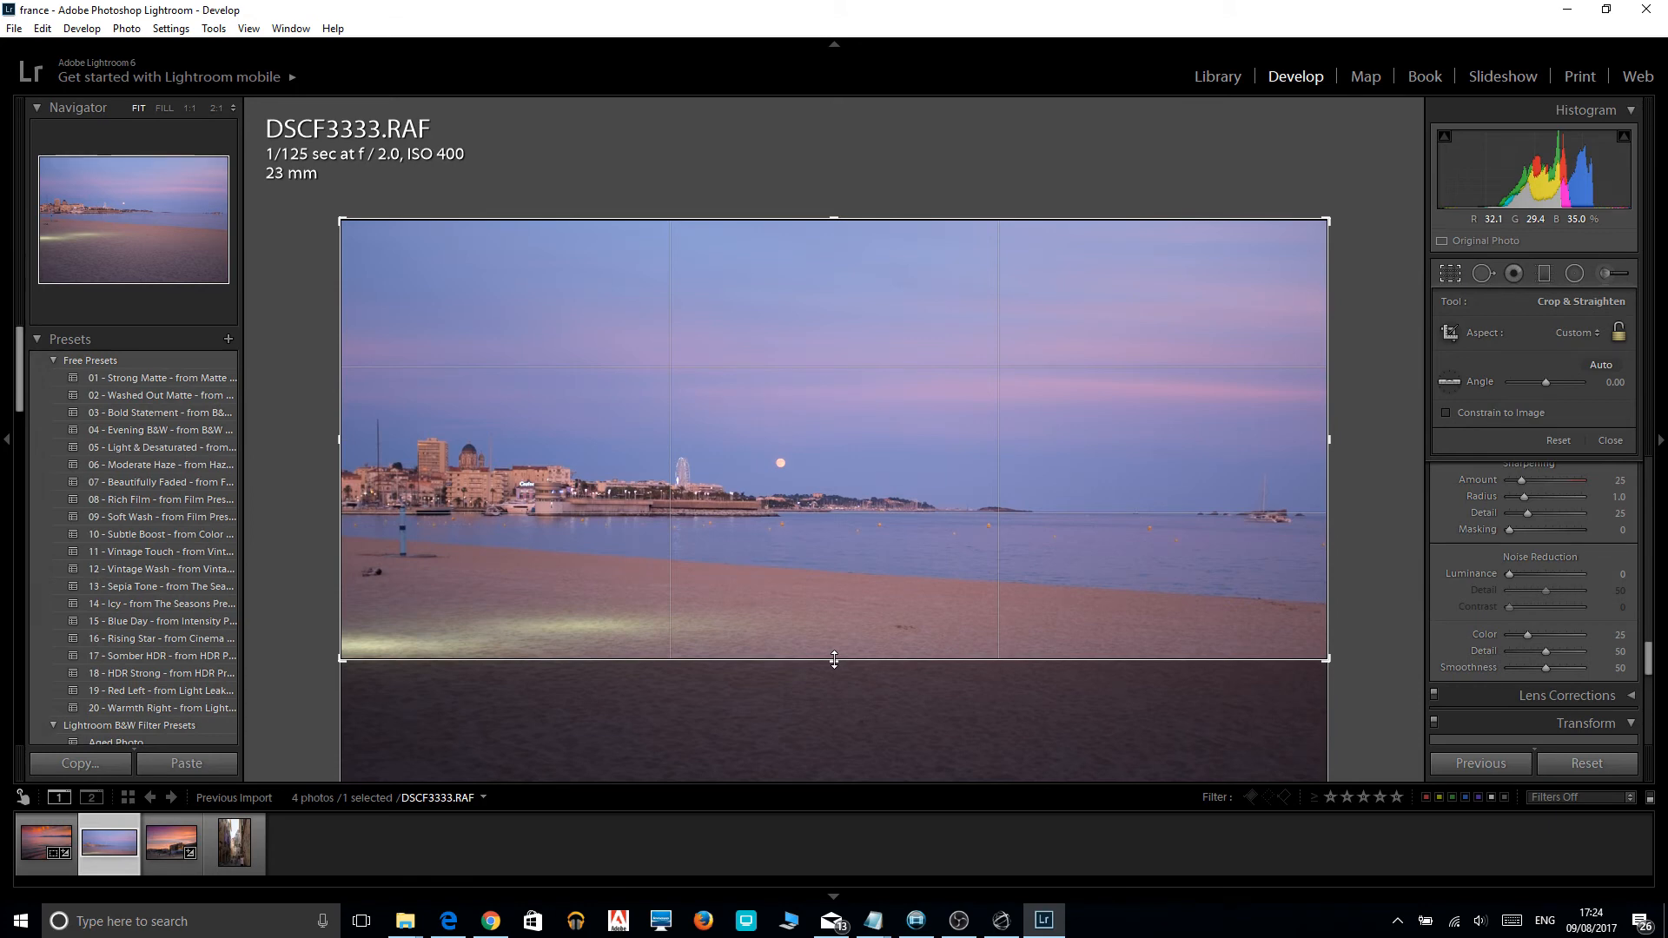
left_click_drag(1327, 439, 1277, 438)
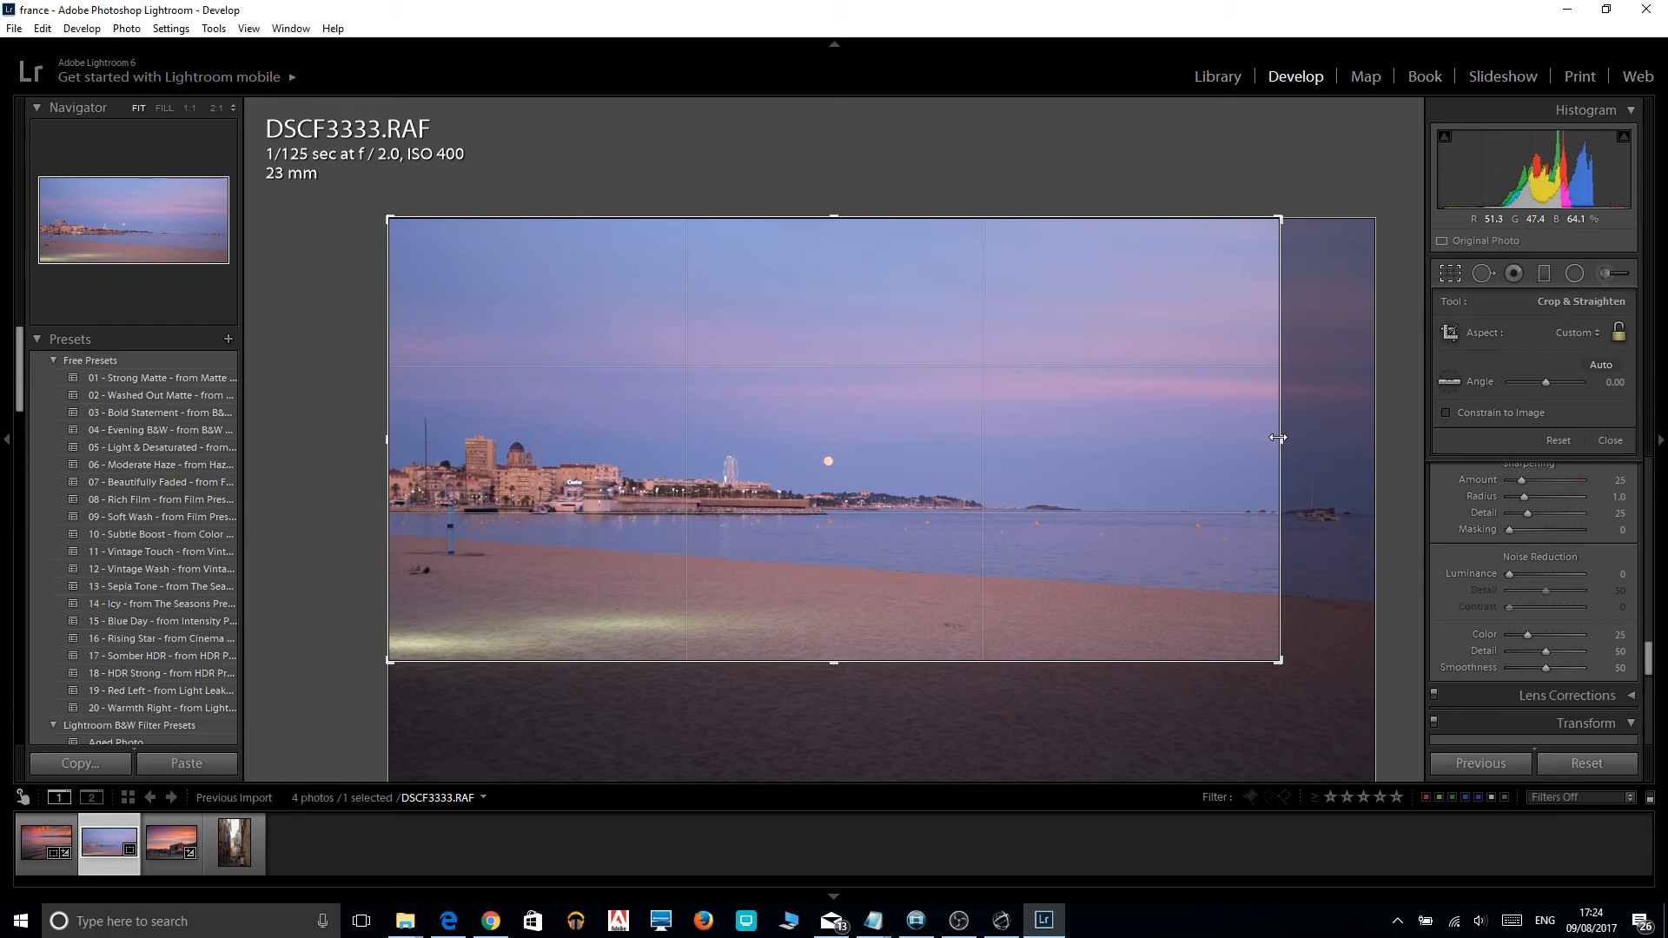
left_click_drag(1290, 670, 1287, 665)
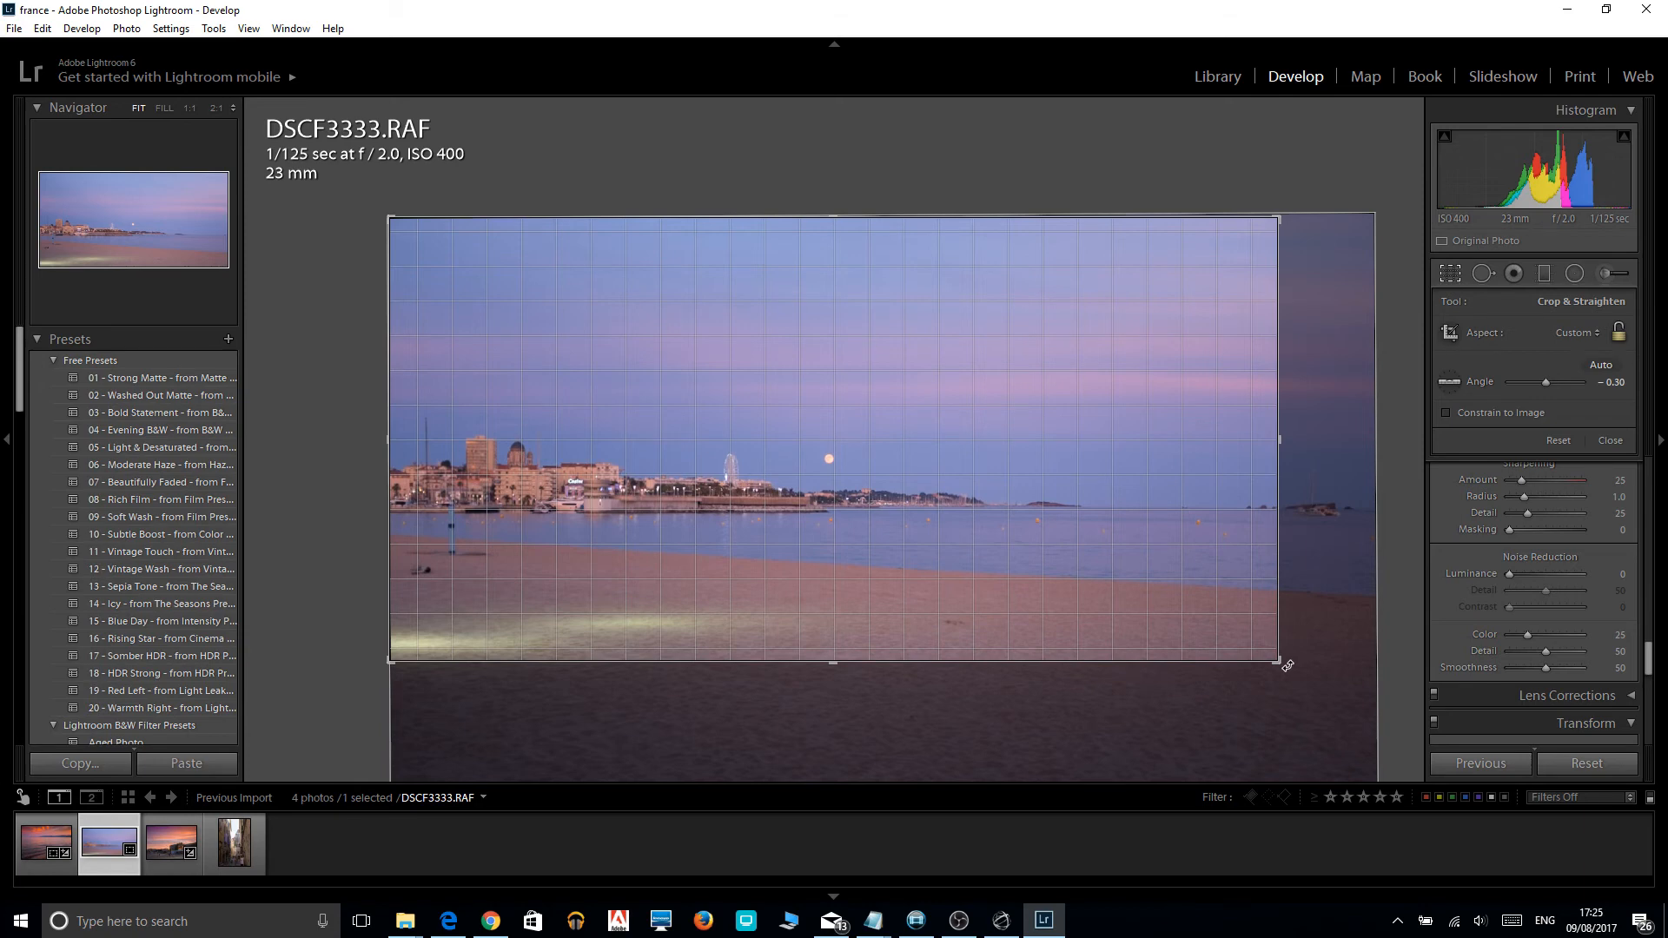
key("Return")
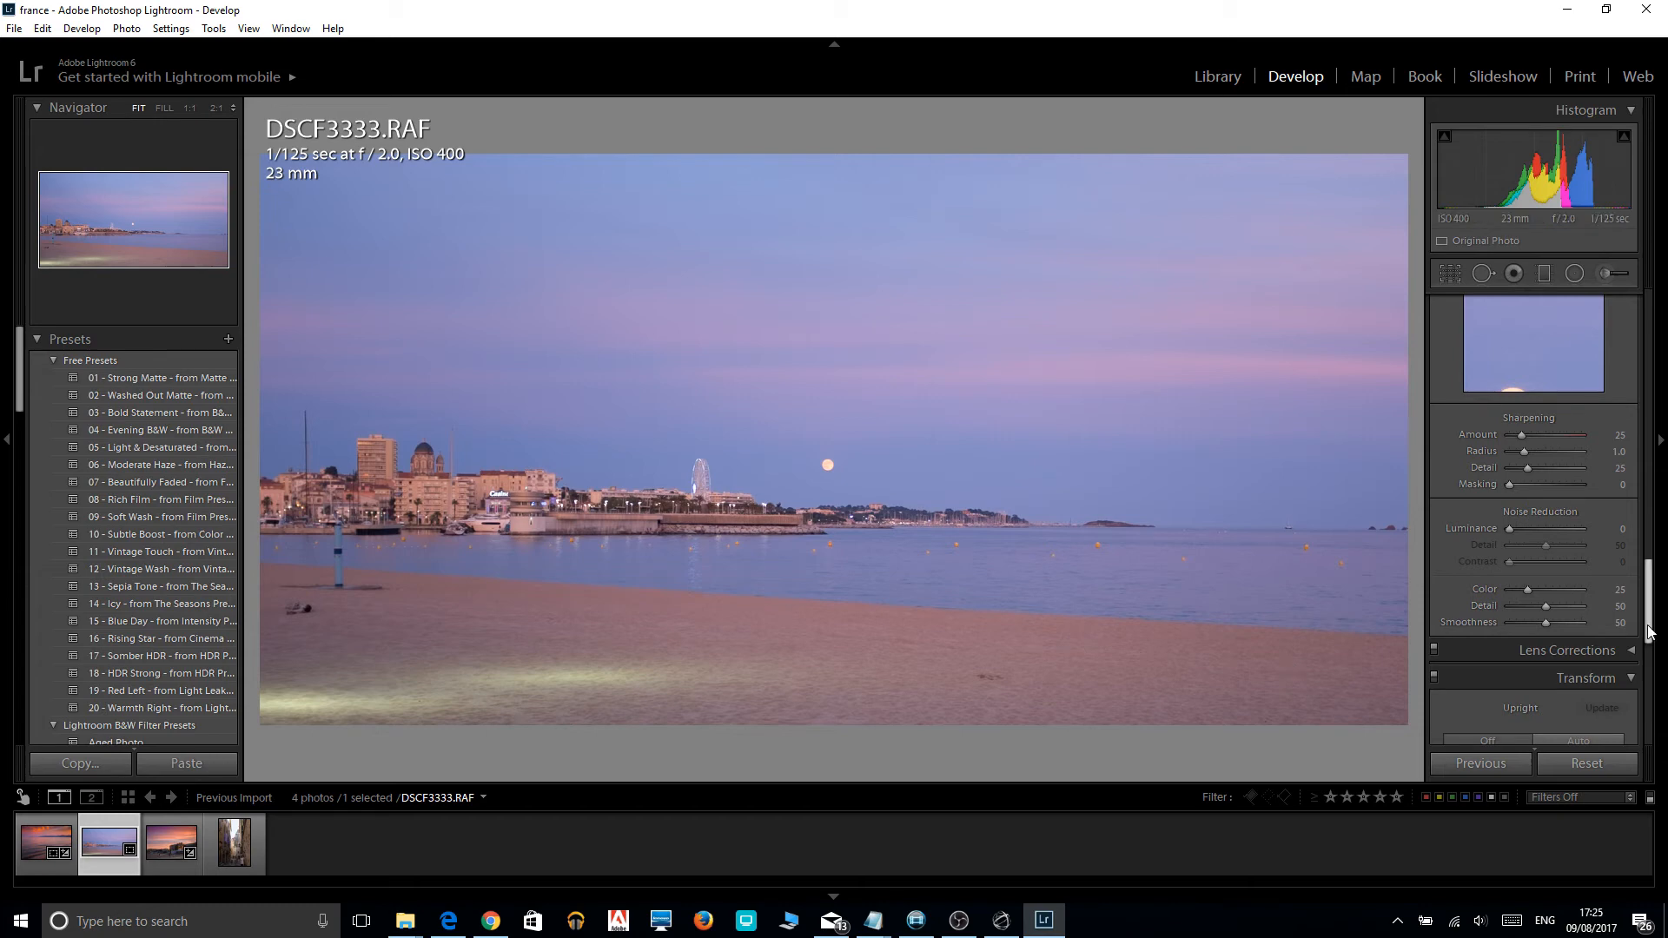
Set the cropped photo's saturation to +71, exposure to -0.48, contrast to +19 and highlights to -100.
left_click_drag(1649, 631, 1637, 404)
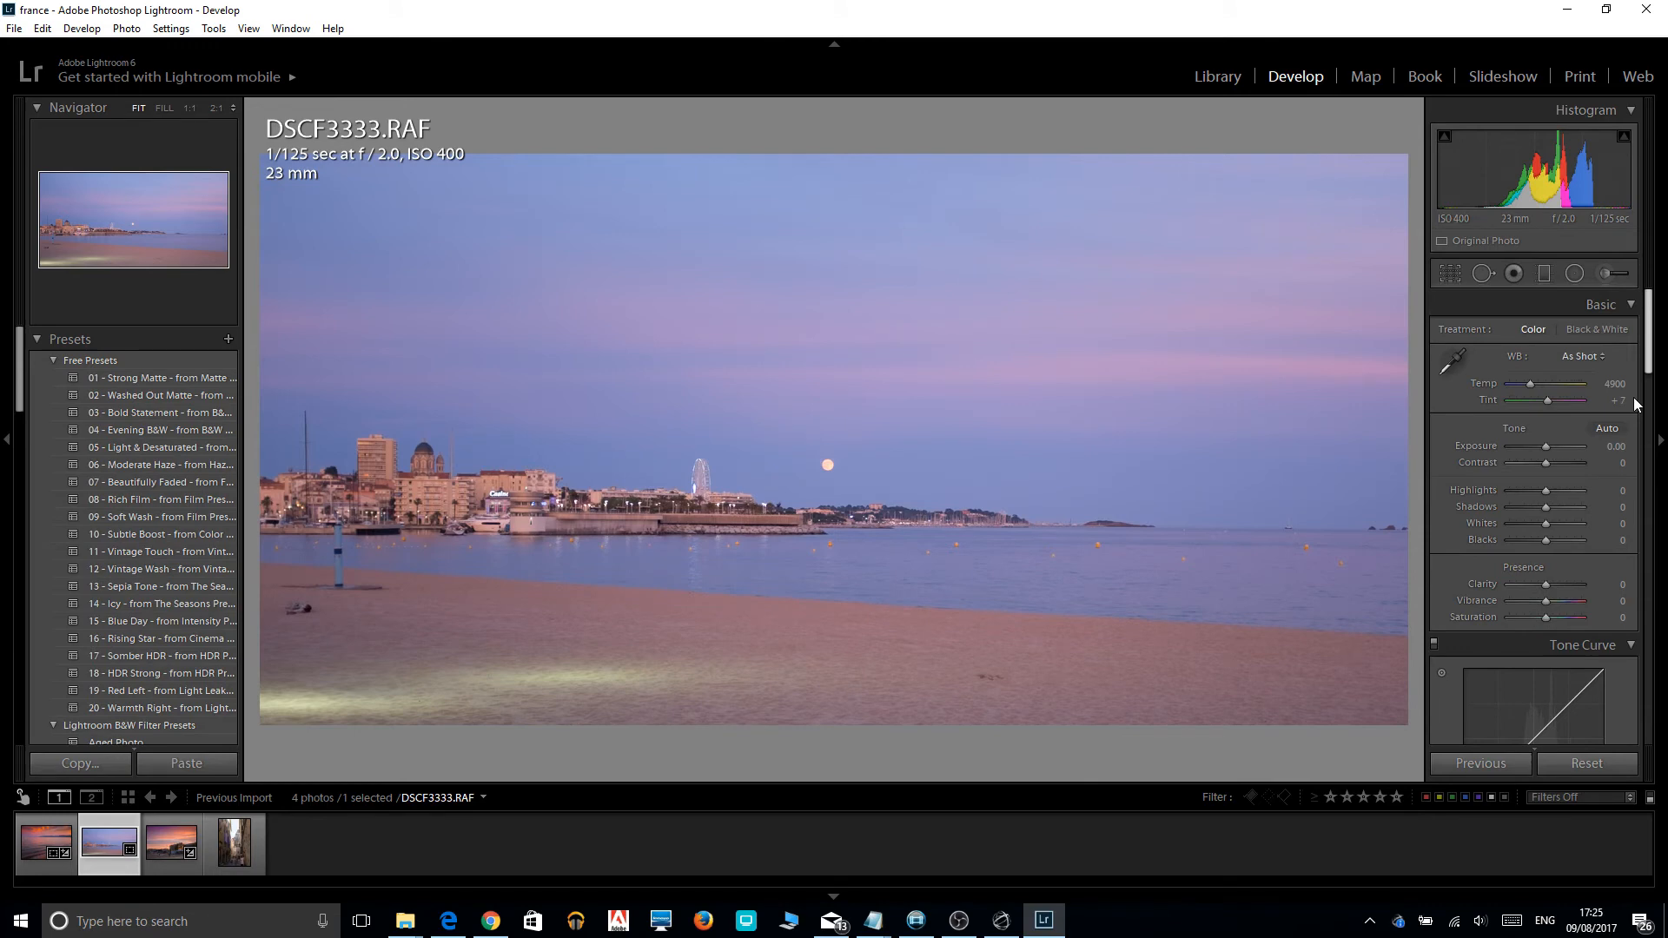
left_click_drag(1545, 616, 1573, 617)
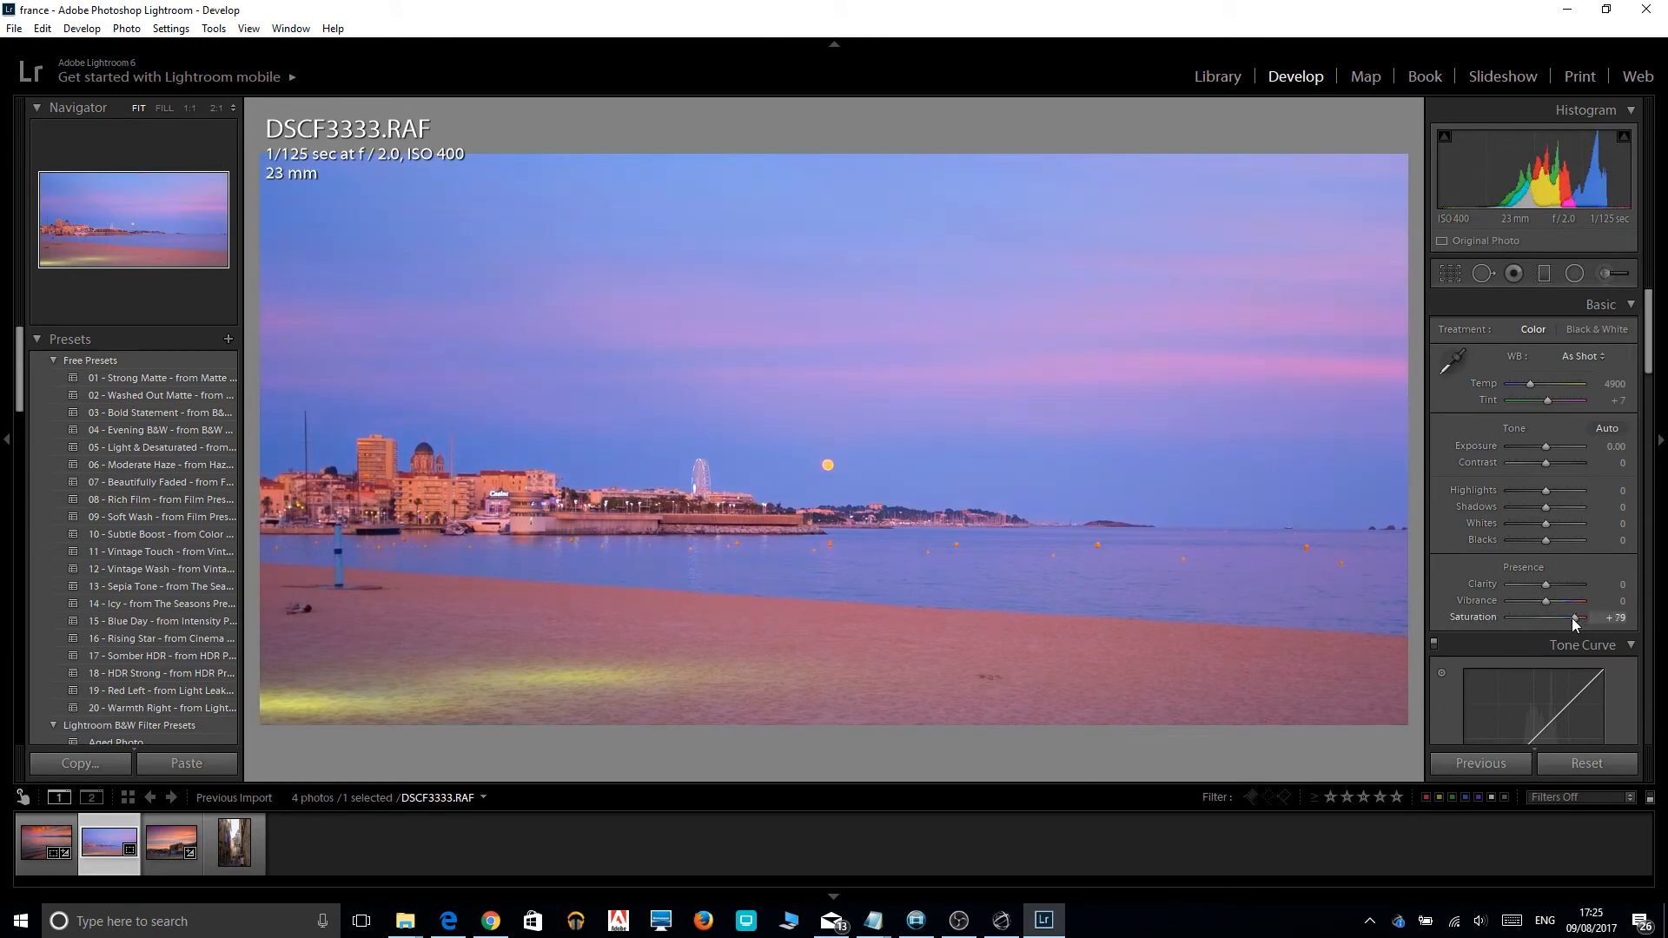
left_click_drag(1573, 617, 1571, 618)
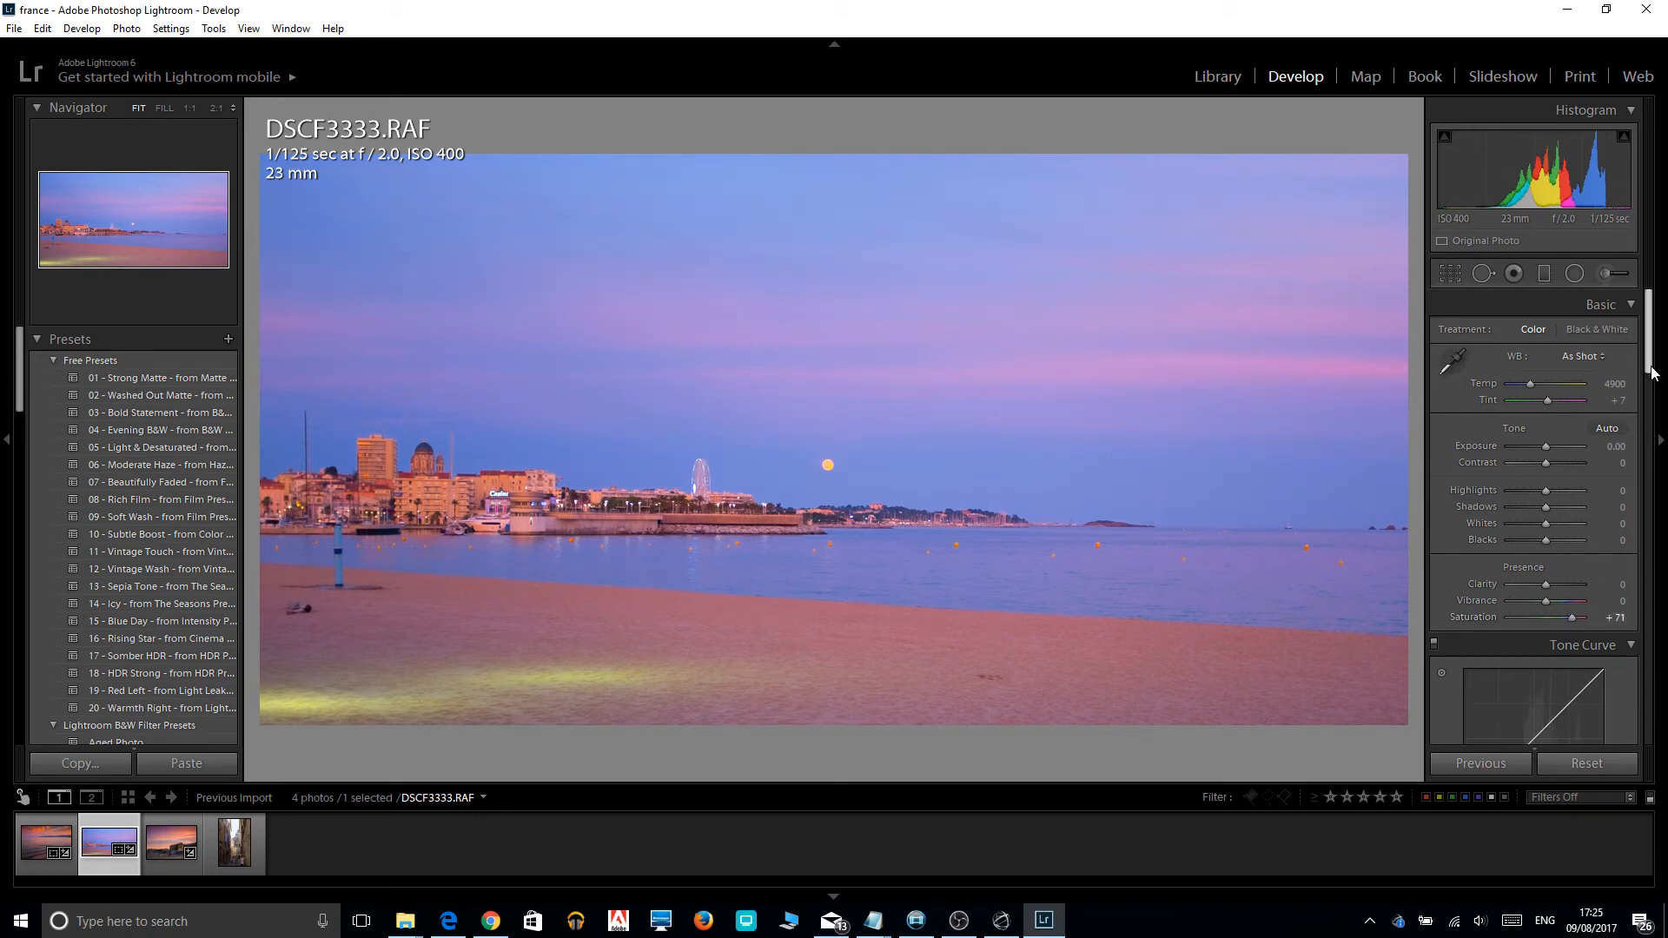
left_click_drag(1545, 445, 1542, 445)
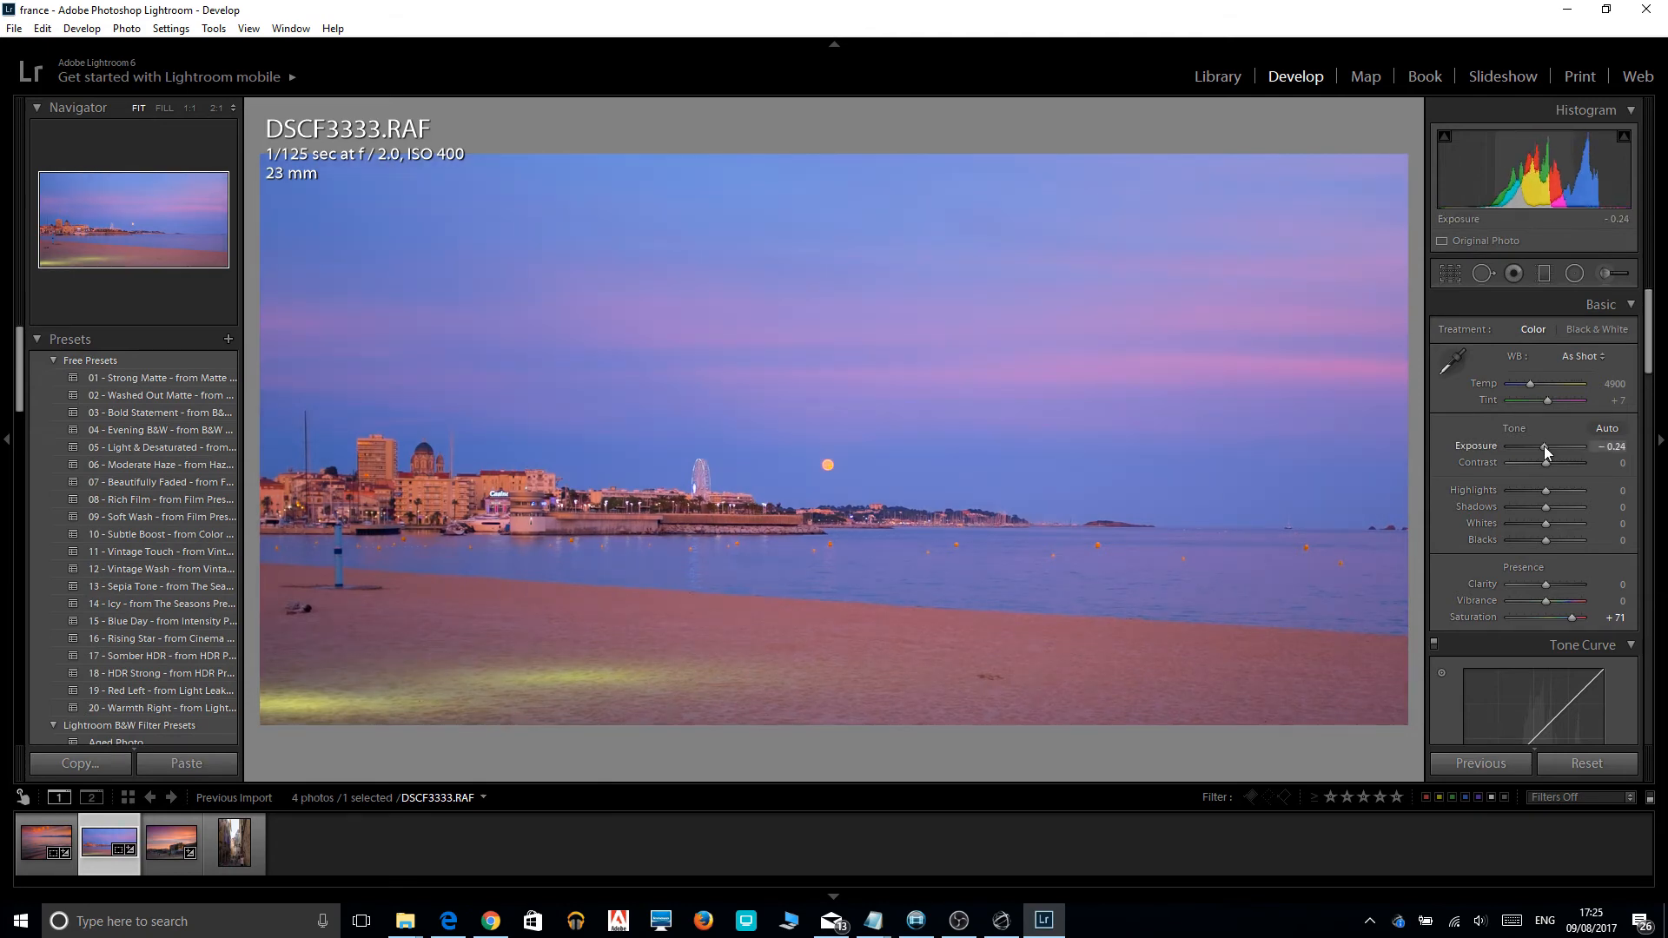
left_click_drag(1544, 445, 1540, 445)
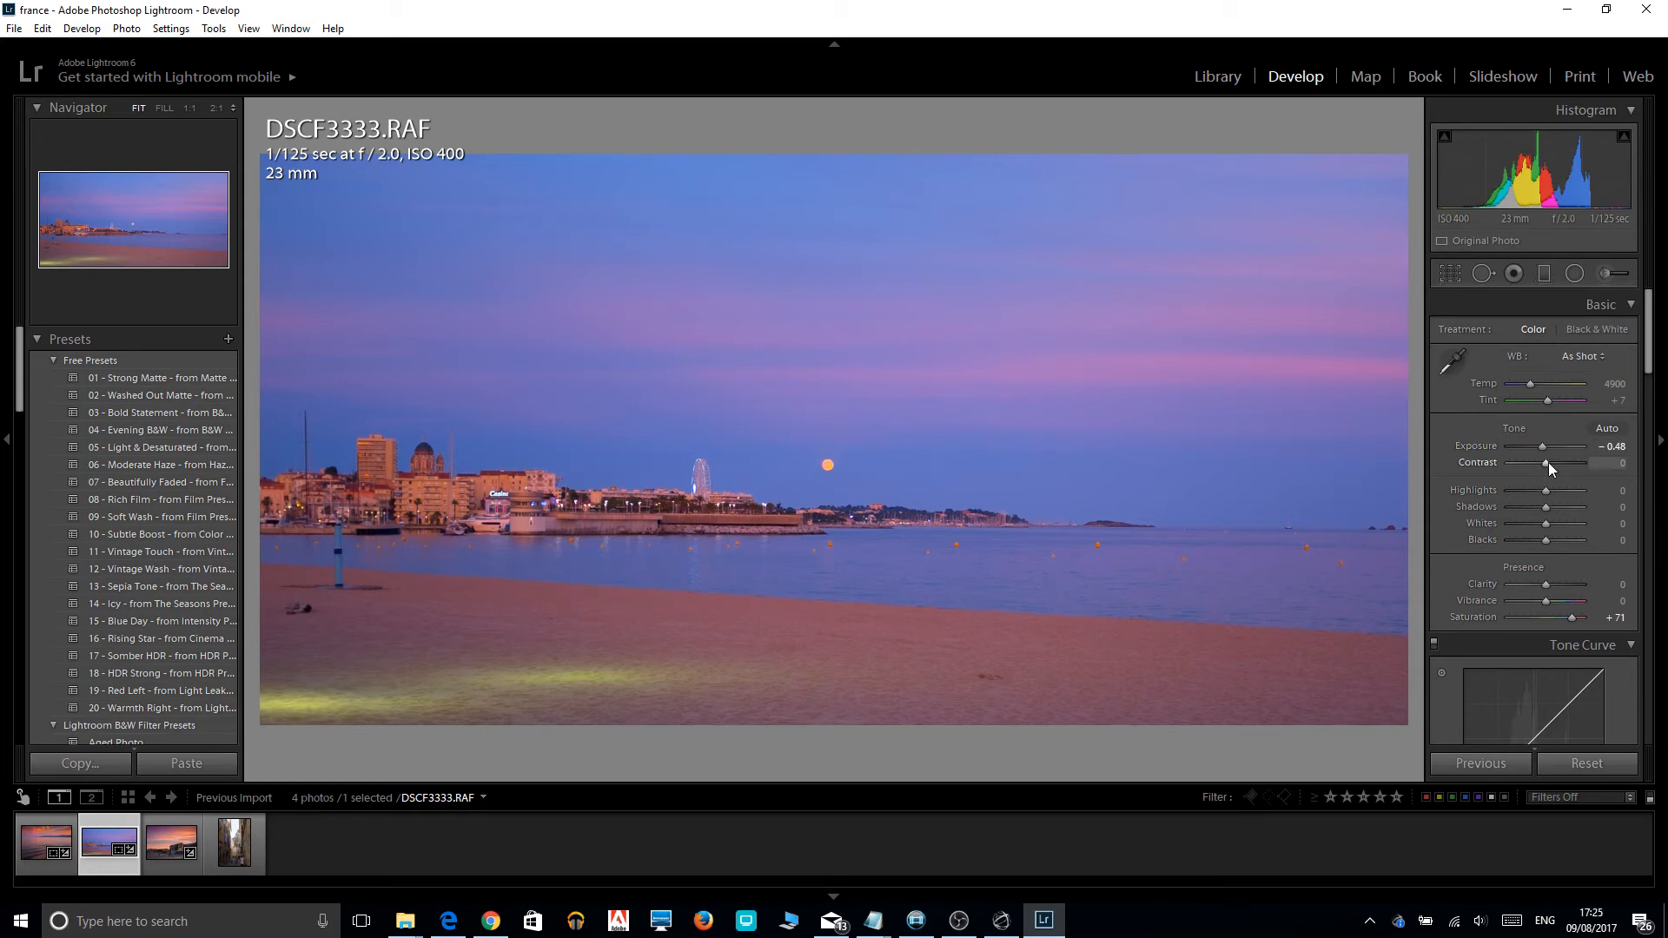
mouse_move(1548, 462)
left_mouse_down()
mouse_move(1522, 468)
mouse_move(1555, 467)
left_mouse_up()
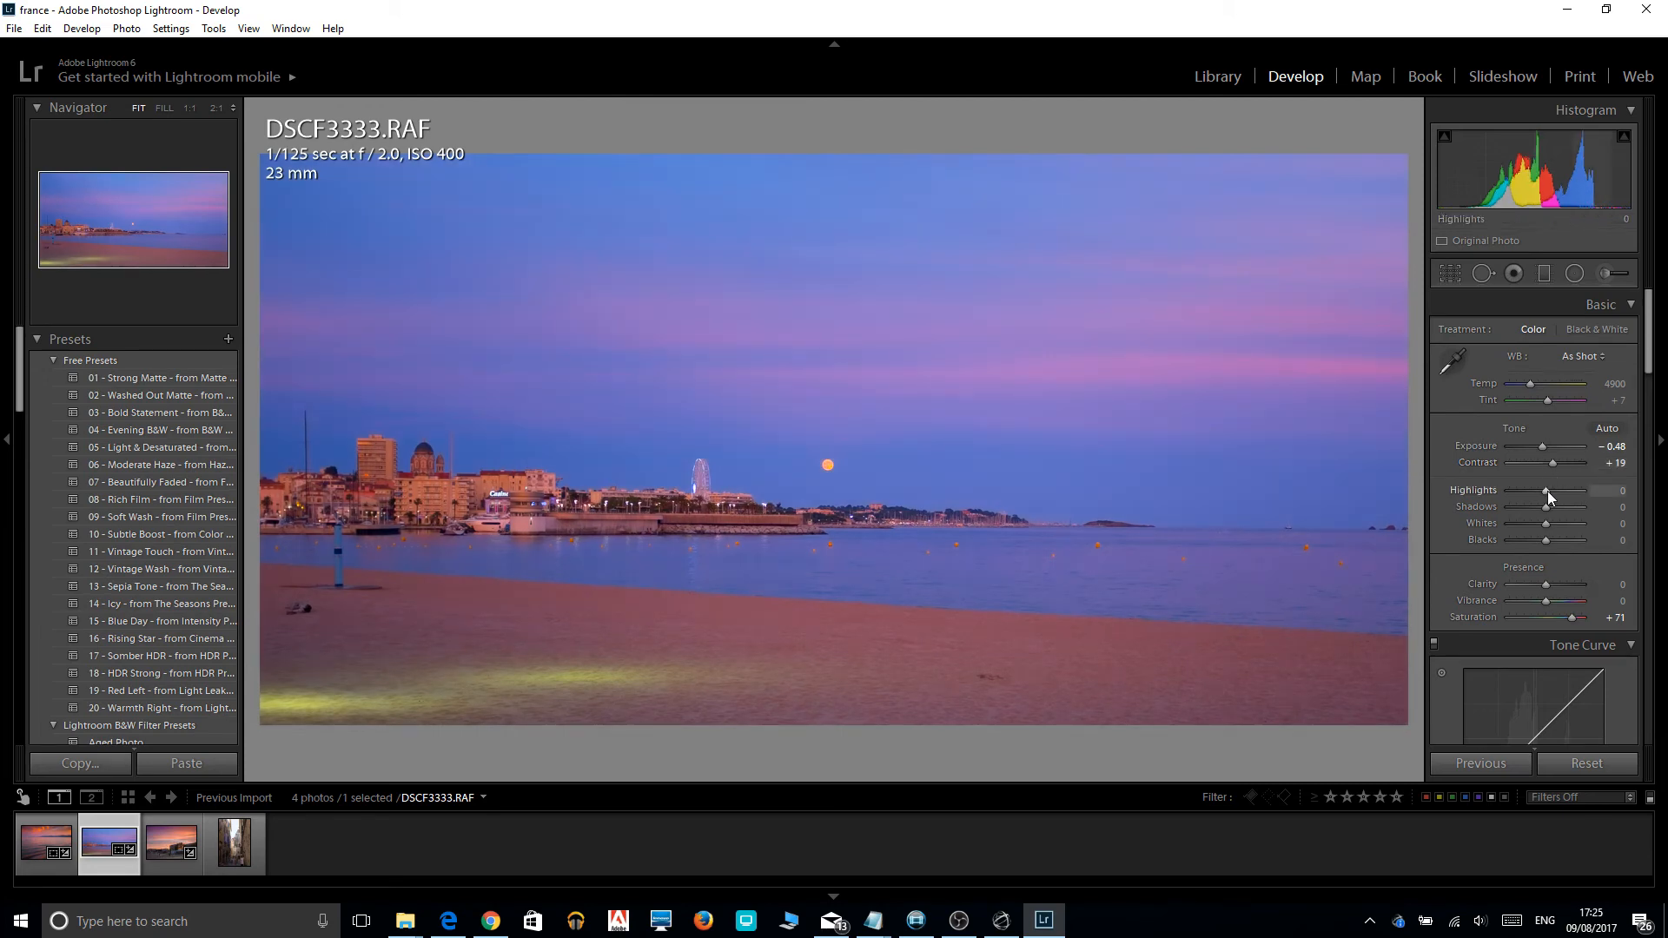
left_click_drag(1545, 492, 1478, 493)
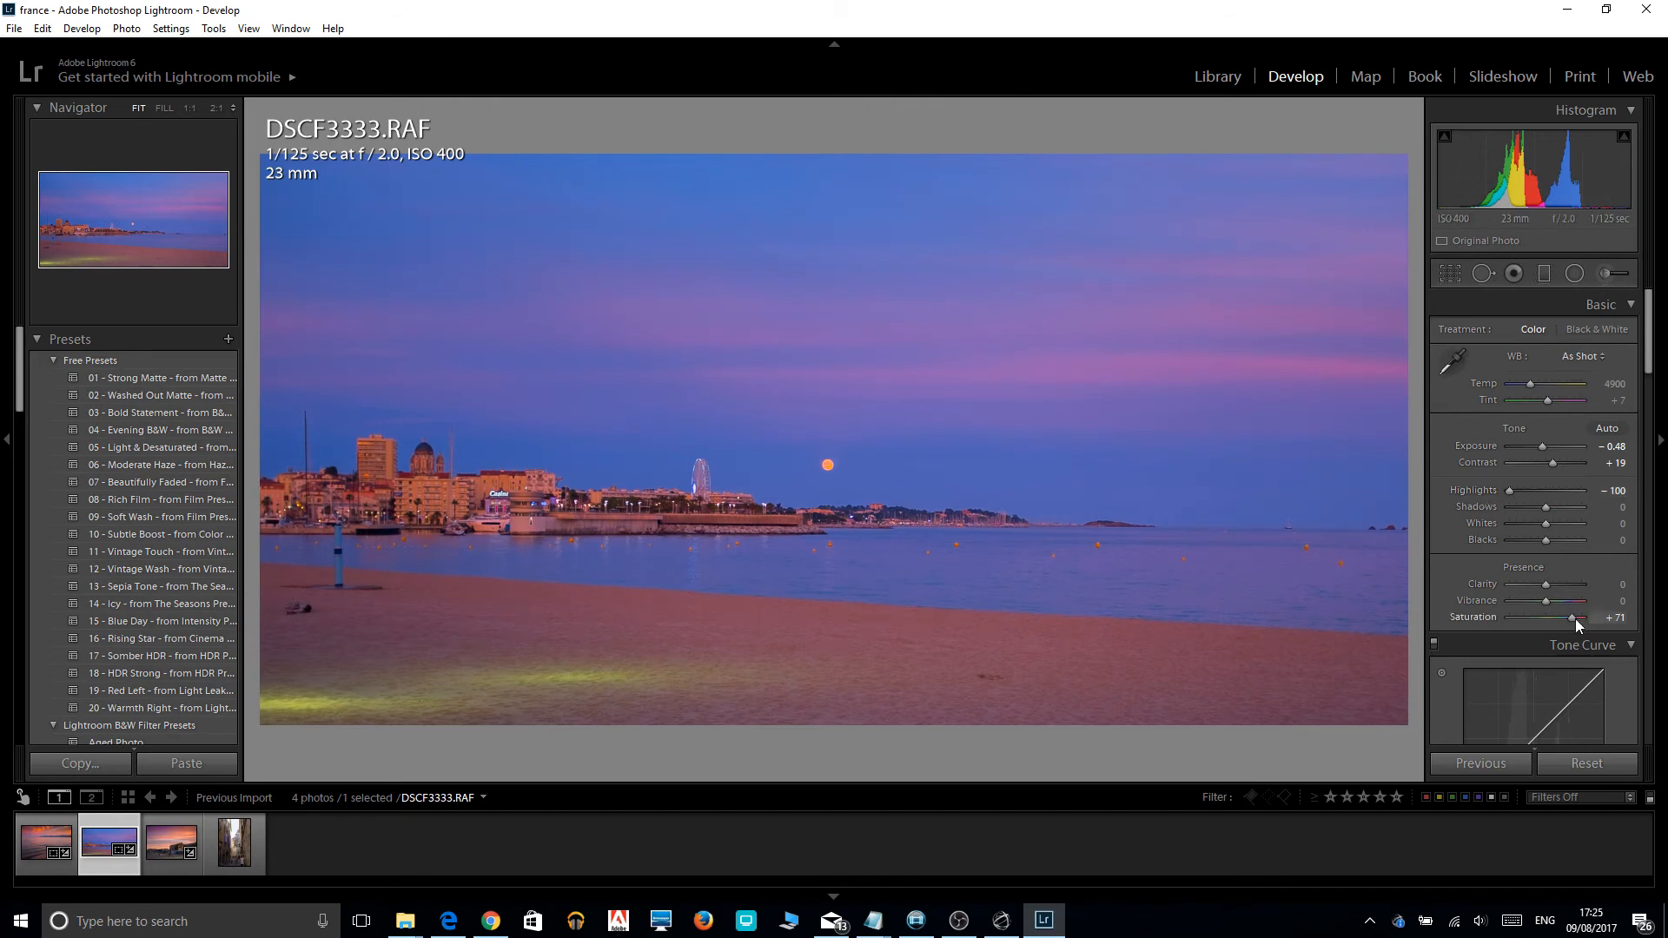
Reduce the saturation to +48, try the shadows at +48 before setting them to -60, and show the before version.
left_click_drag(1575, 618, 1566, 619)
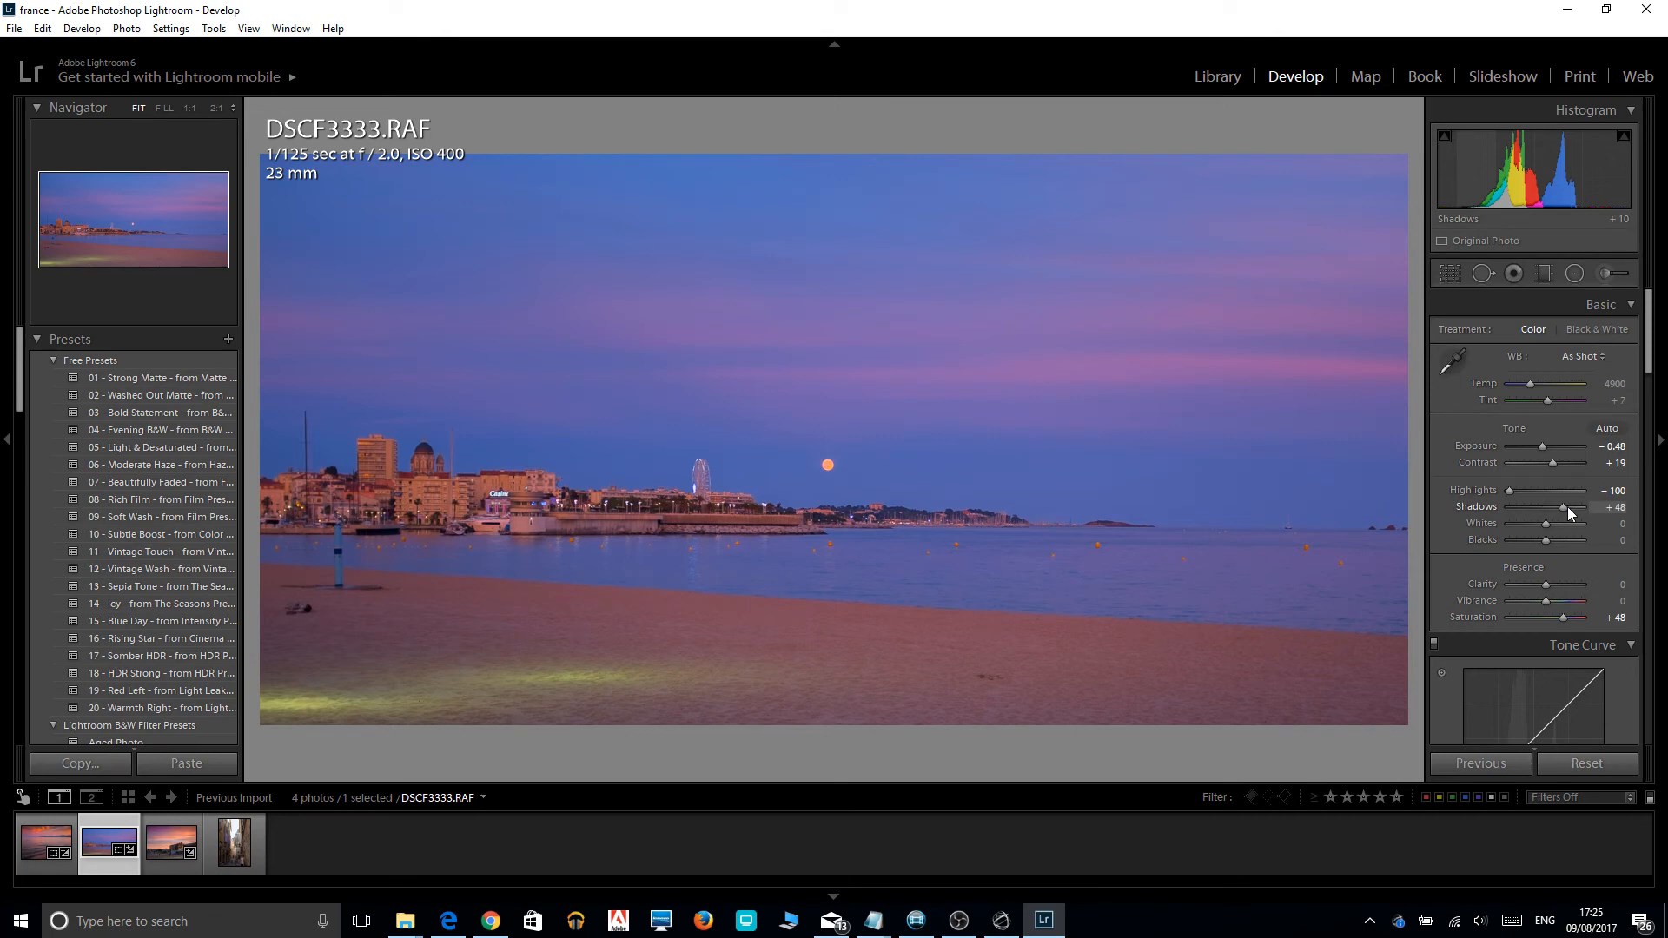
left_click_drag(1567, 507, 1525, 512)
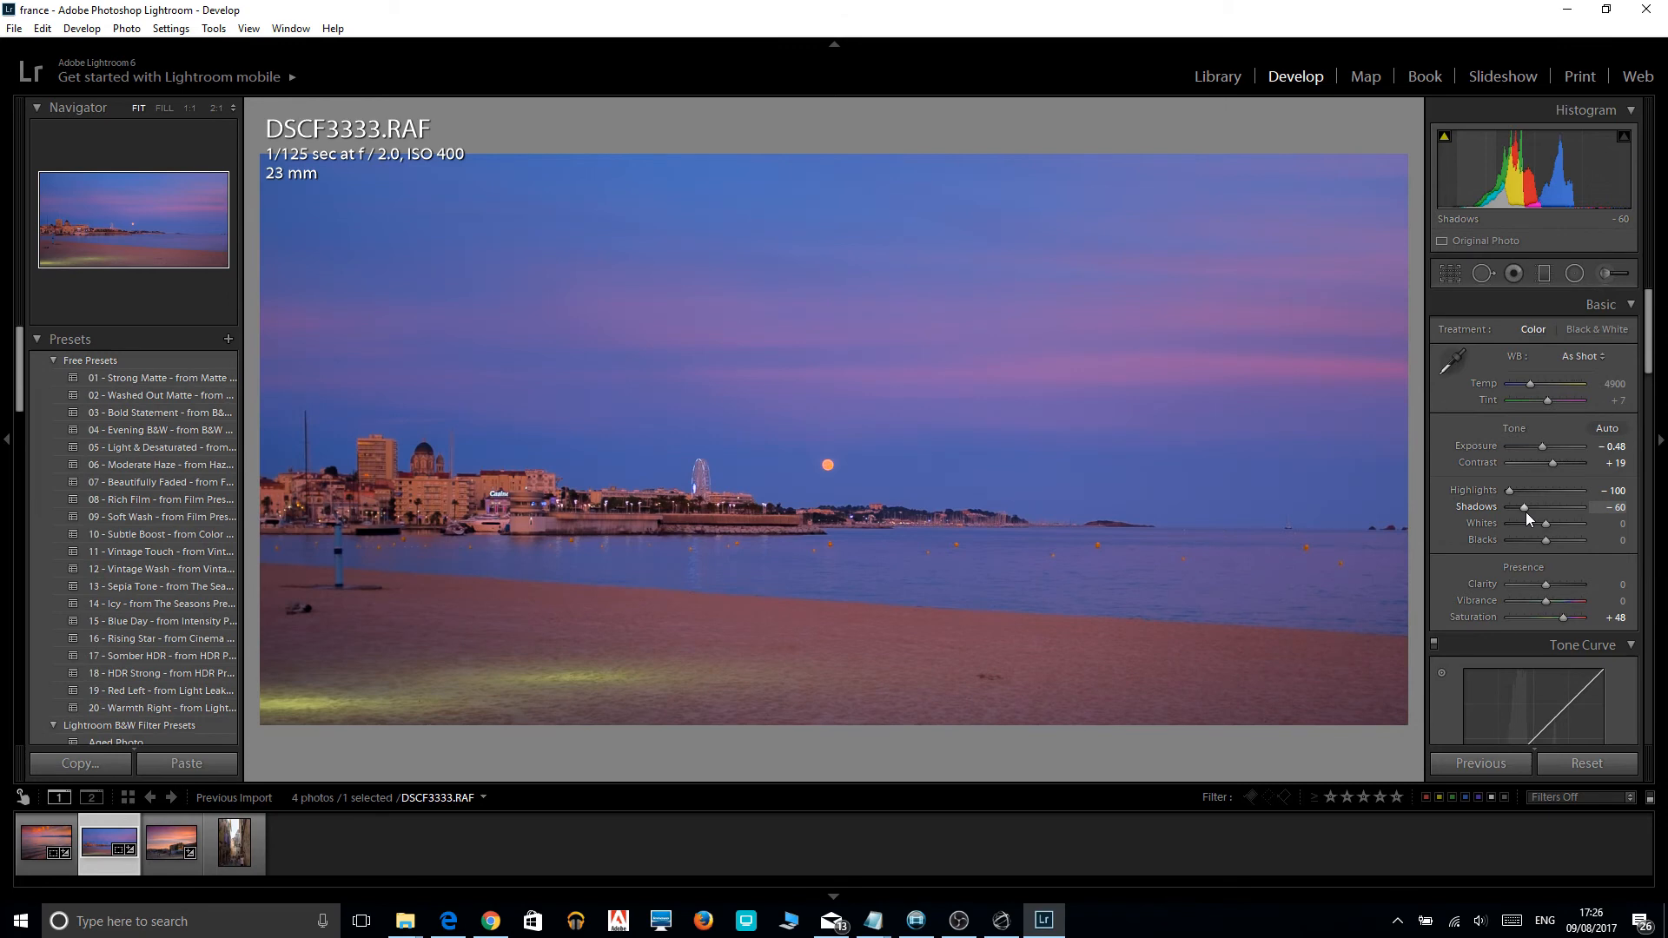
key("backslash")
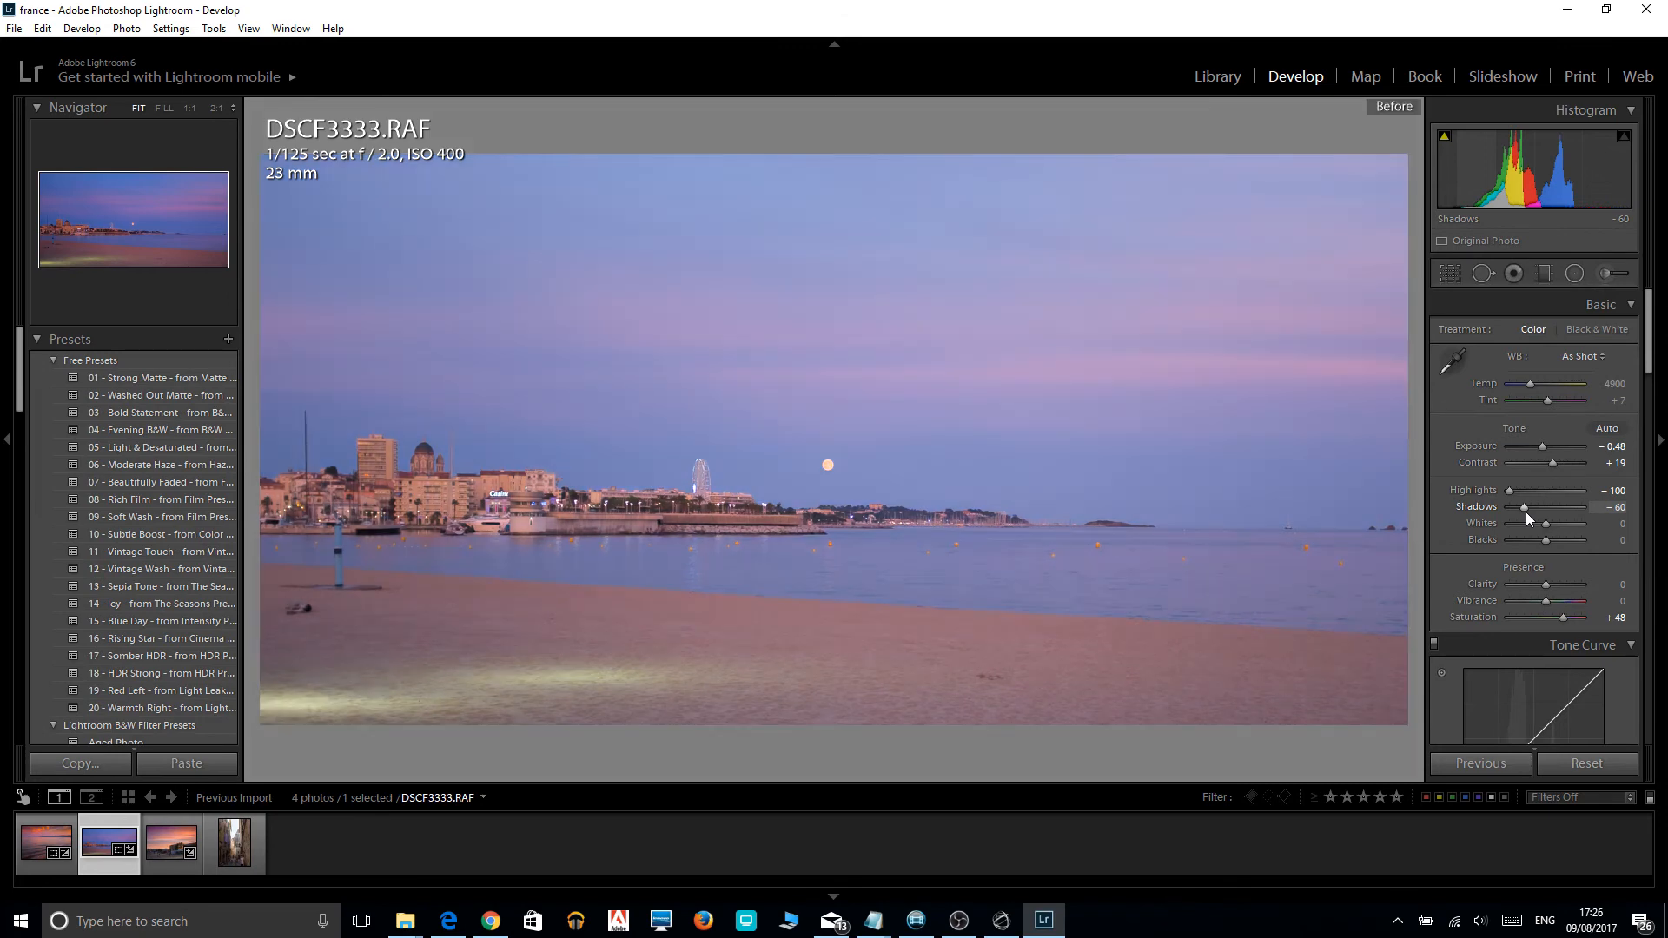
Compare the edited DSCF3333.RAF beach photo with its before version several times.
key("backslash")
key("backslash")
key("backslash")
key("backslash")
key("backslash")
key("backslash")
key("backslash")
Open photo DSCF3447.RAF, crop away the people at street level and strips along both sides, and straighten it by 0.54.
left_click(259, 856)
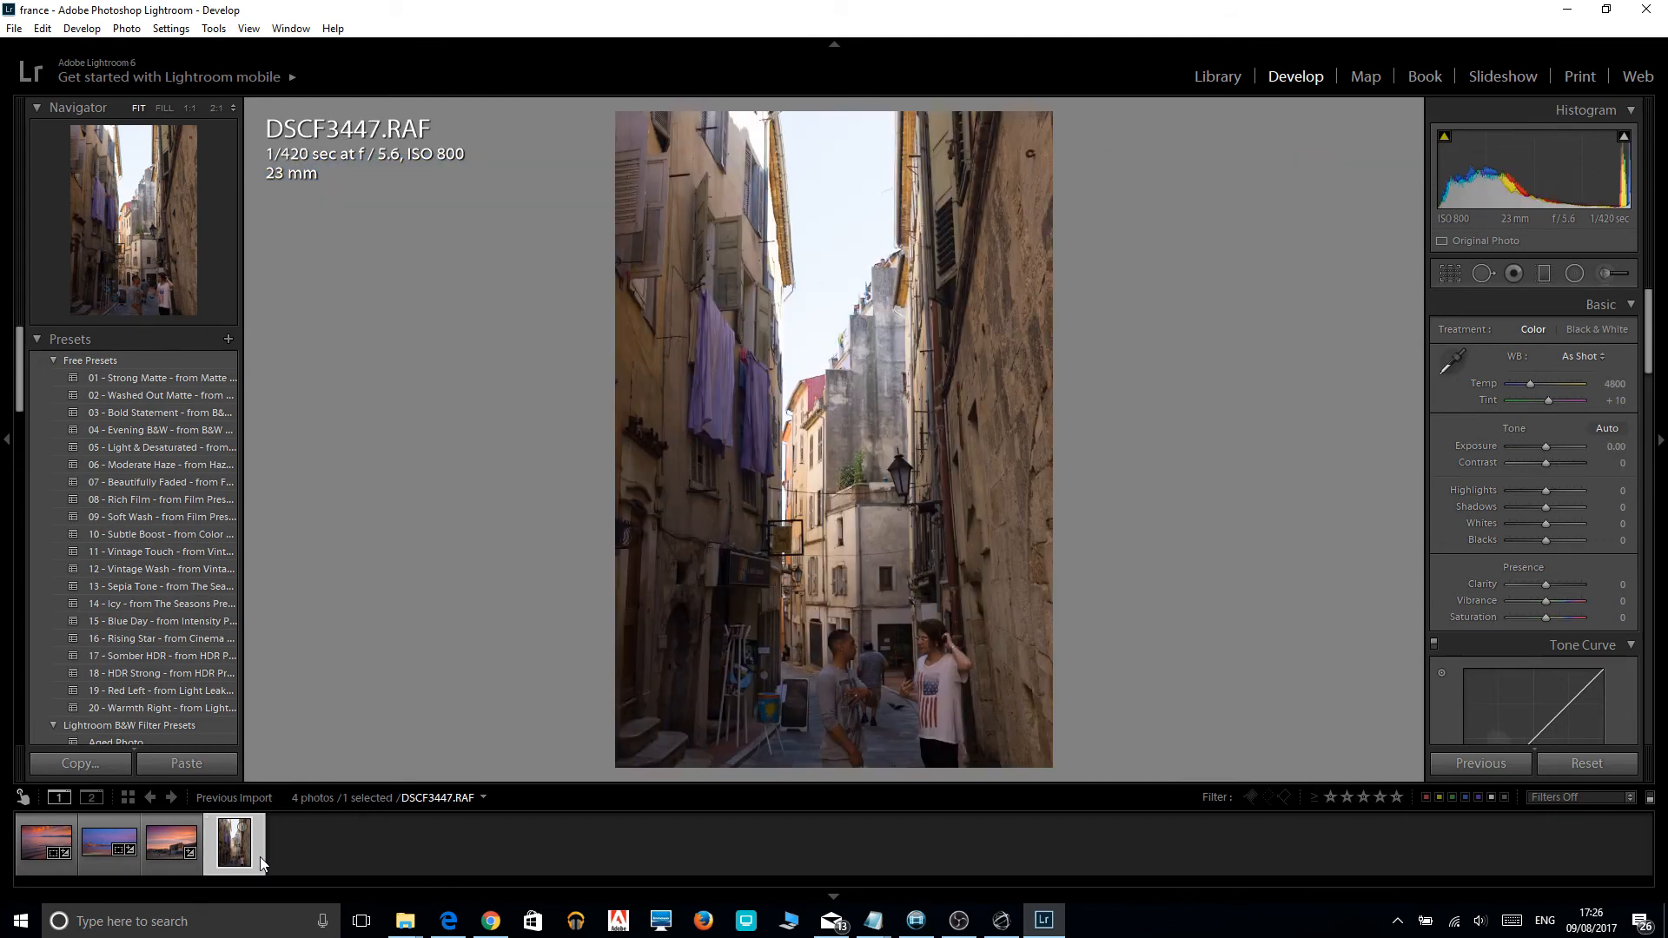
key("r")
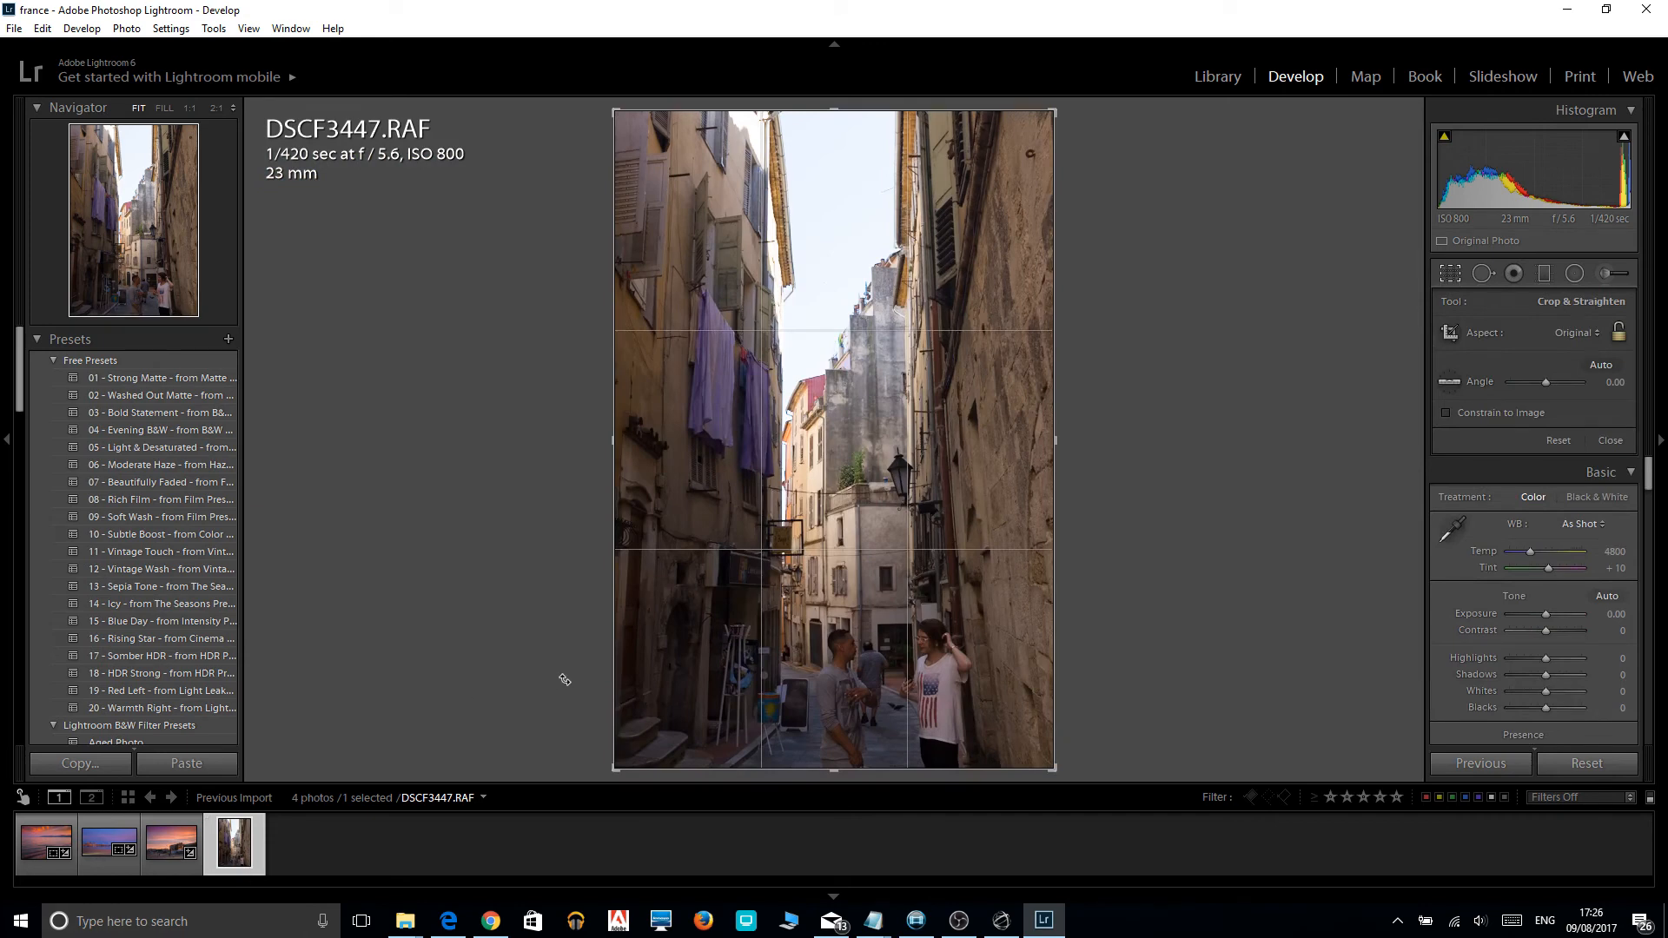
left_click_drag(616, 768, 625, 692)
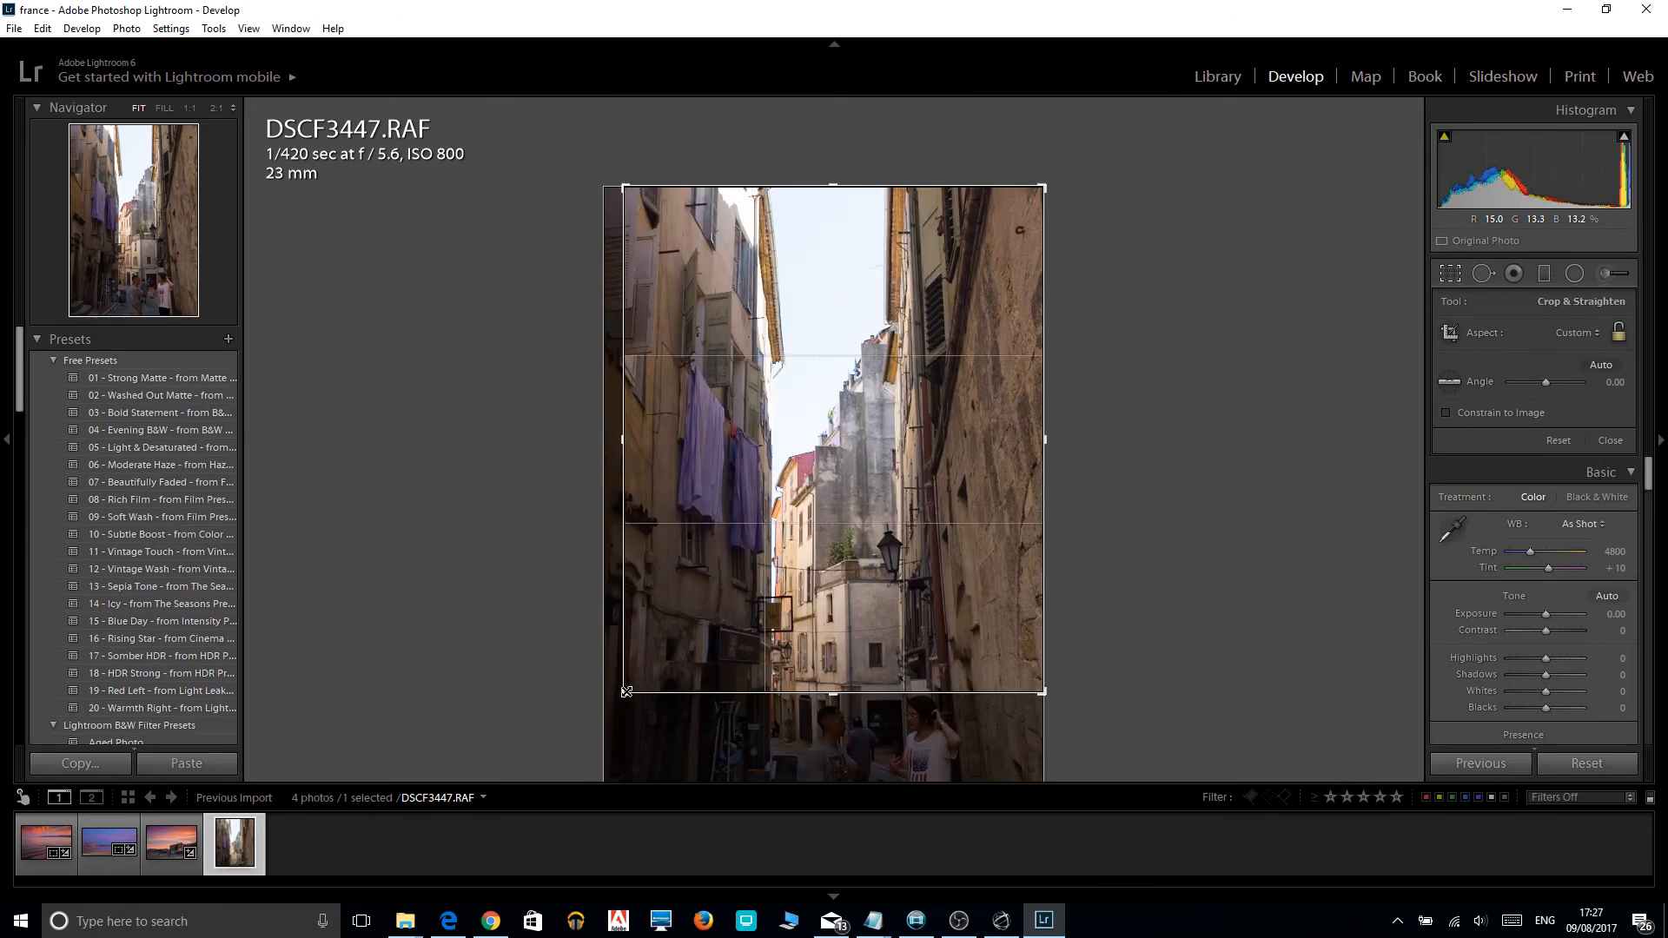
left_click_drag(625, 691, 635, 691)
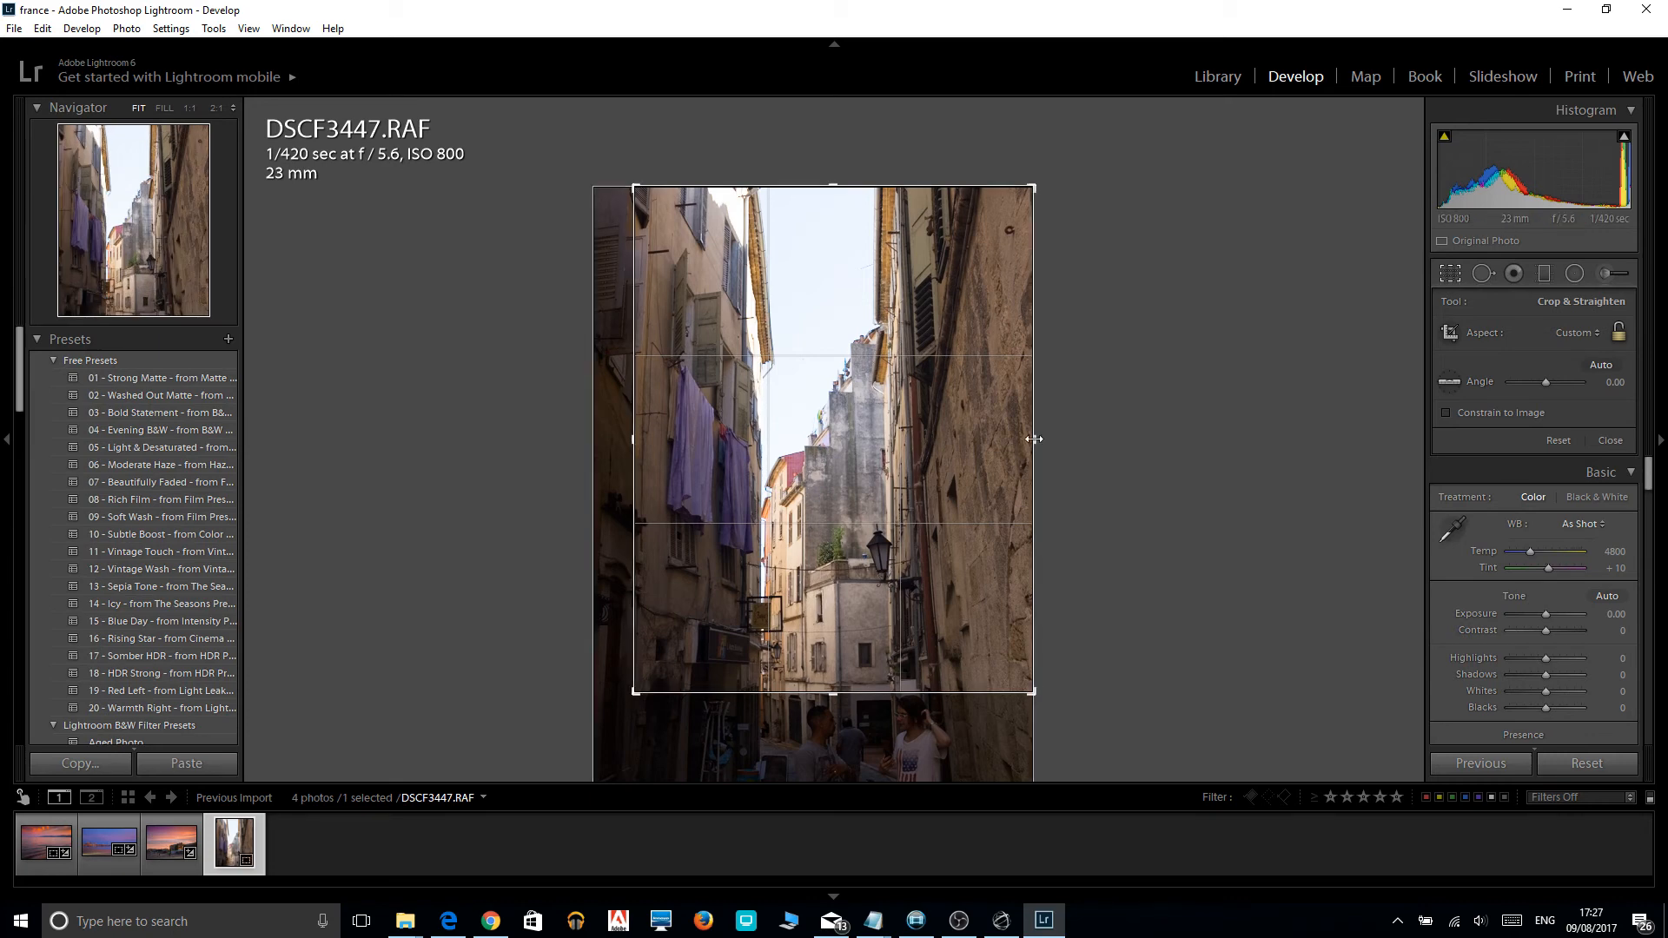
left_click_drag(1034, 439, 1008, 439)
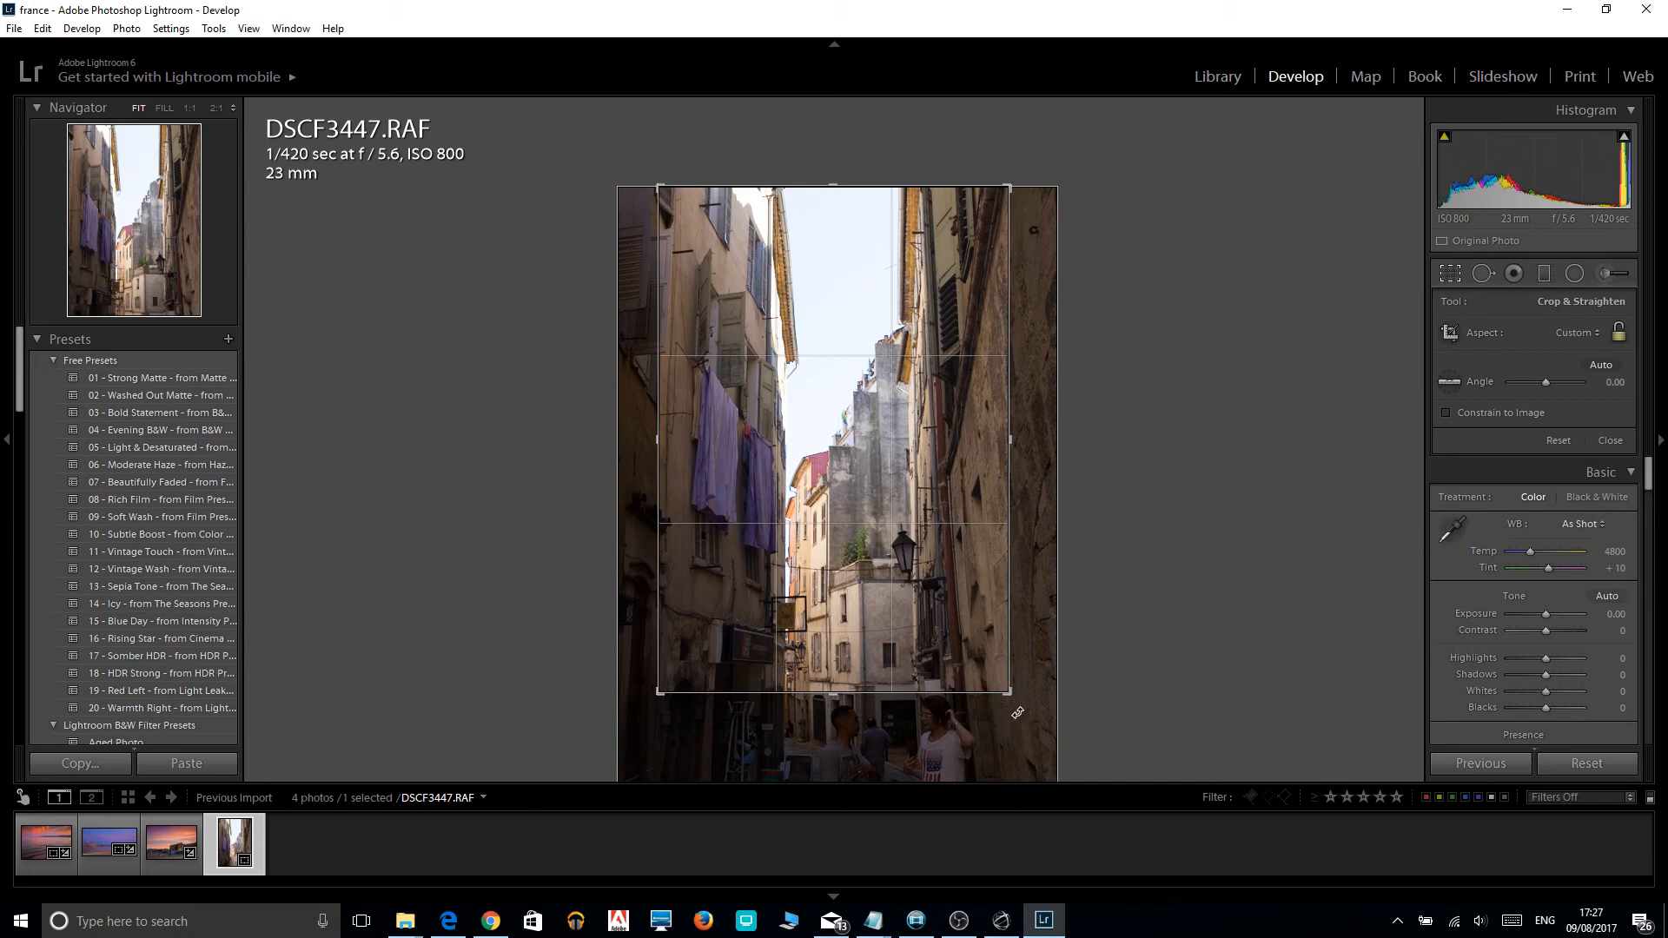
left_click_drag(1018, 711, 1017, 713)
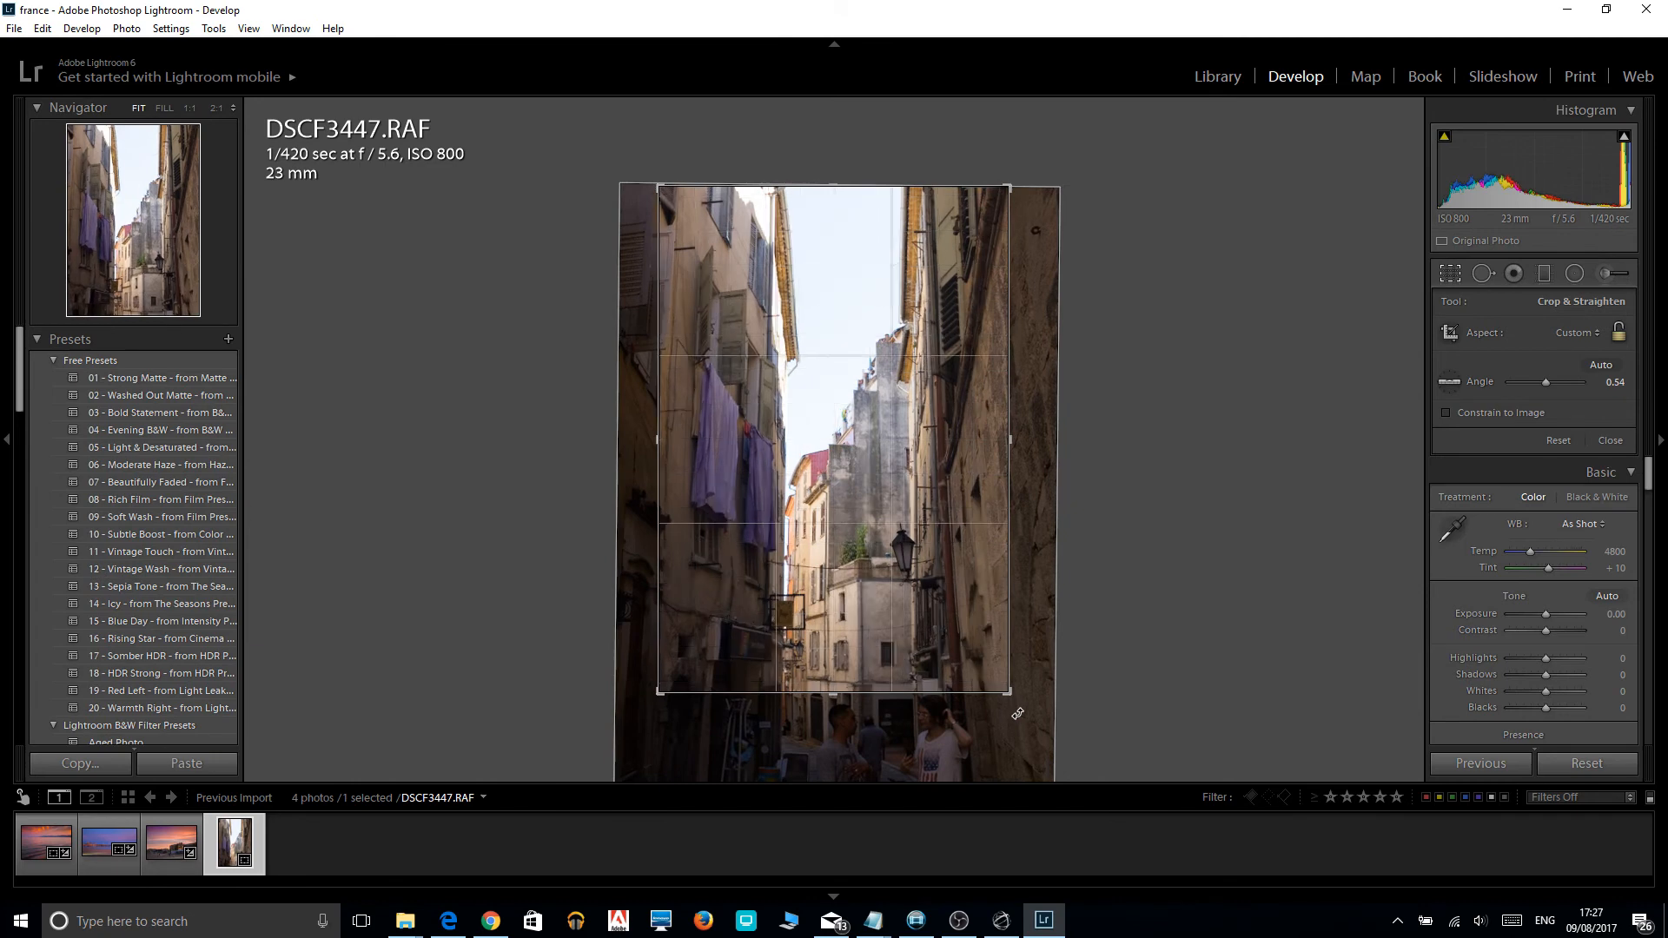
key("Return")
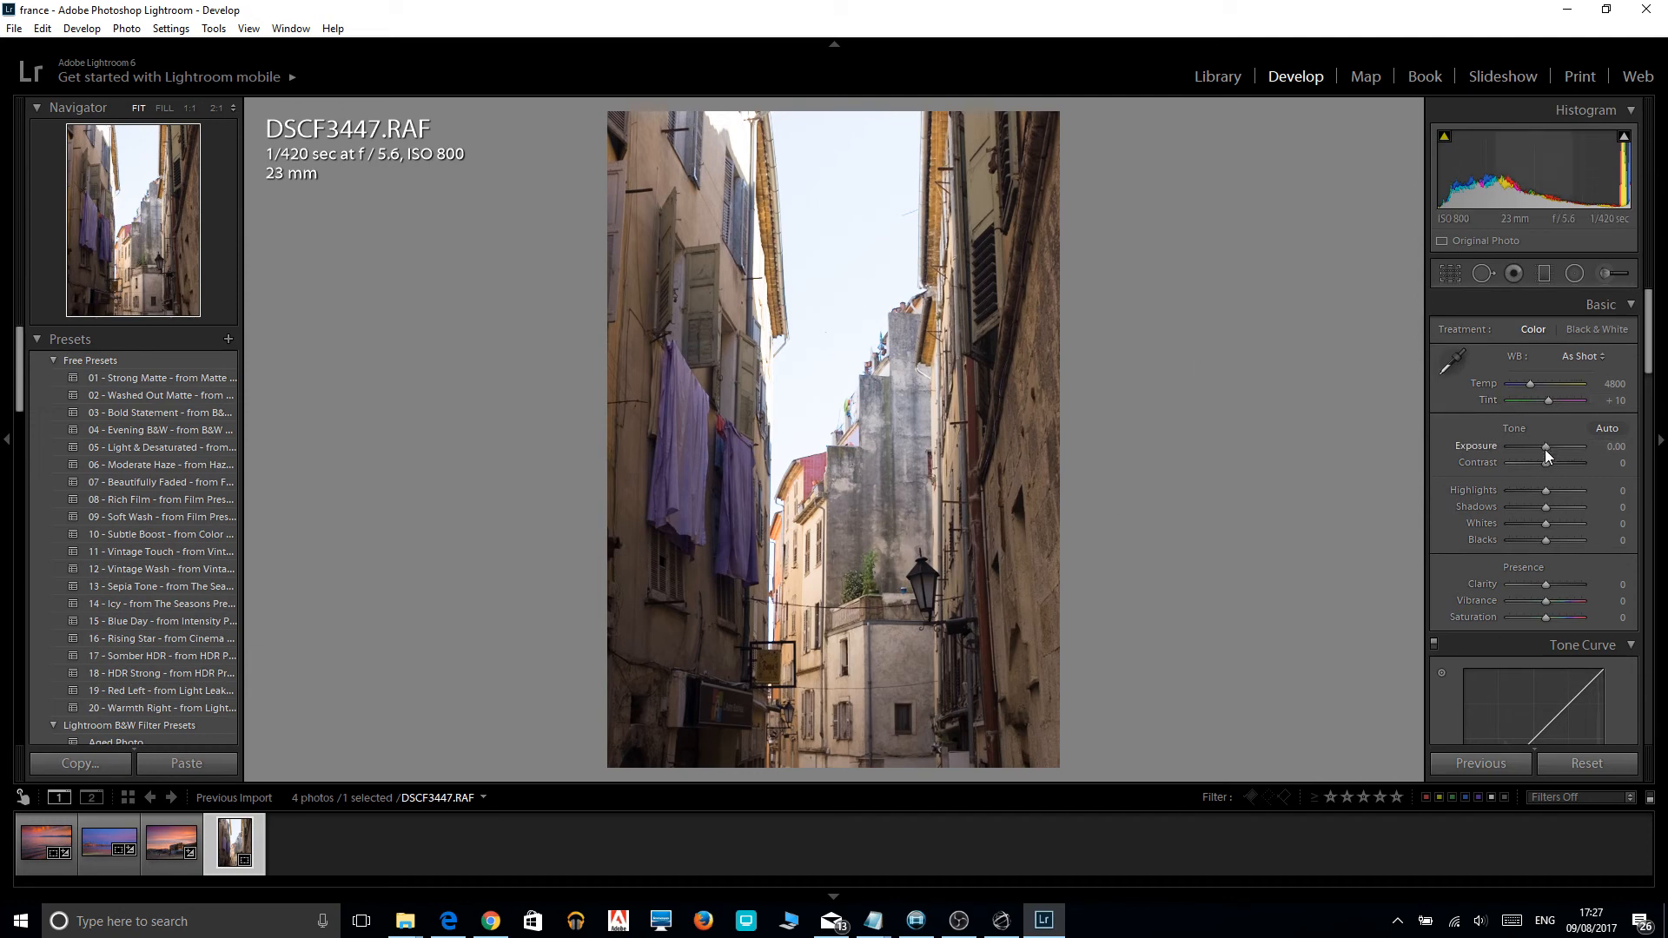
Set the alley photo's highlights to -100, shadows to +100, exposure to -0.24 and saturation to +52.
left_click_drag(1545, 491, 1482, 492)
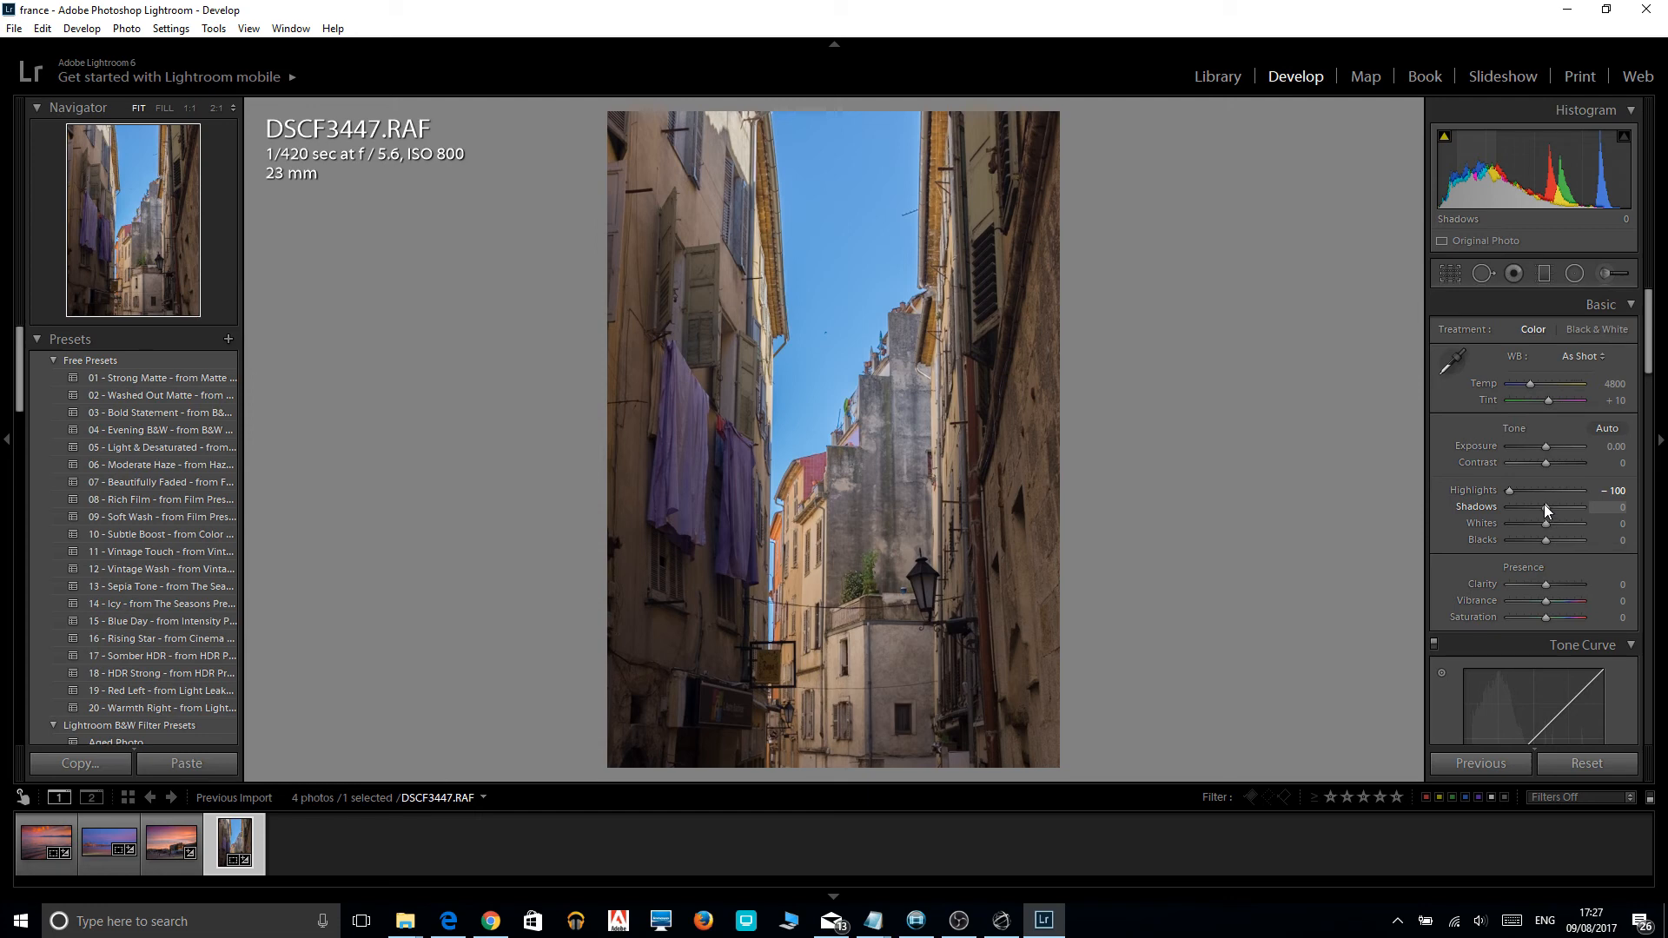
left_click_drag(1544, 505, 1581, 512)
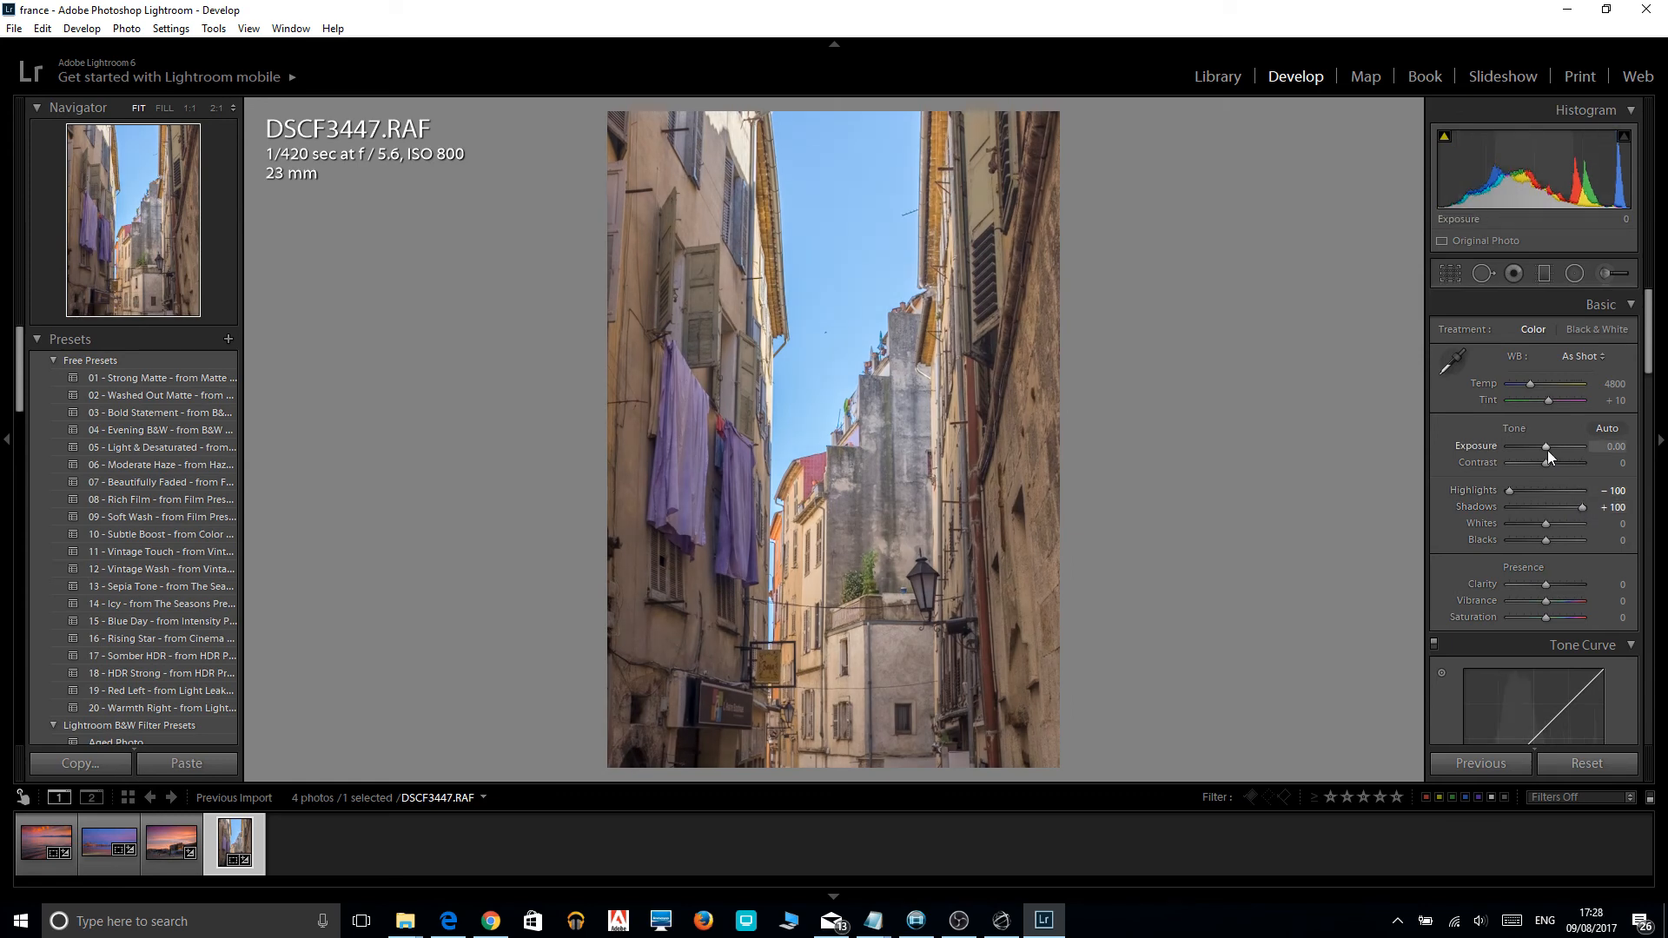
left_click_drag(1545, 451, 1542, 448)
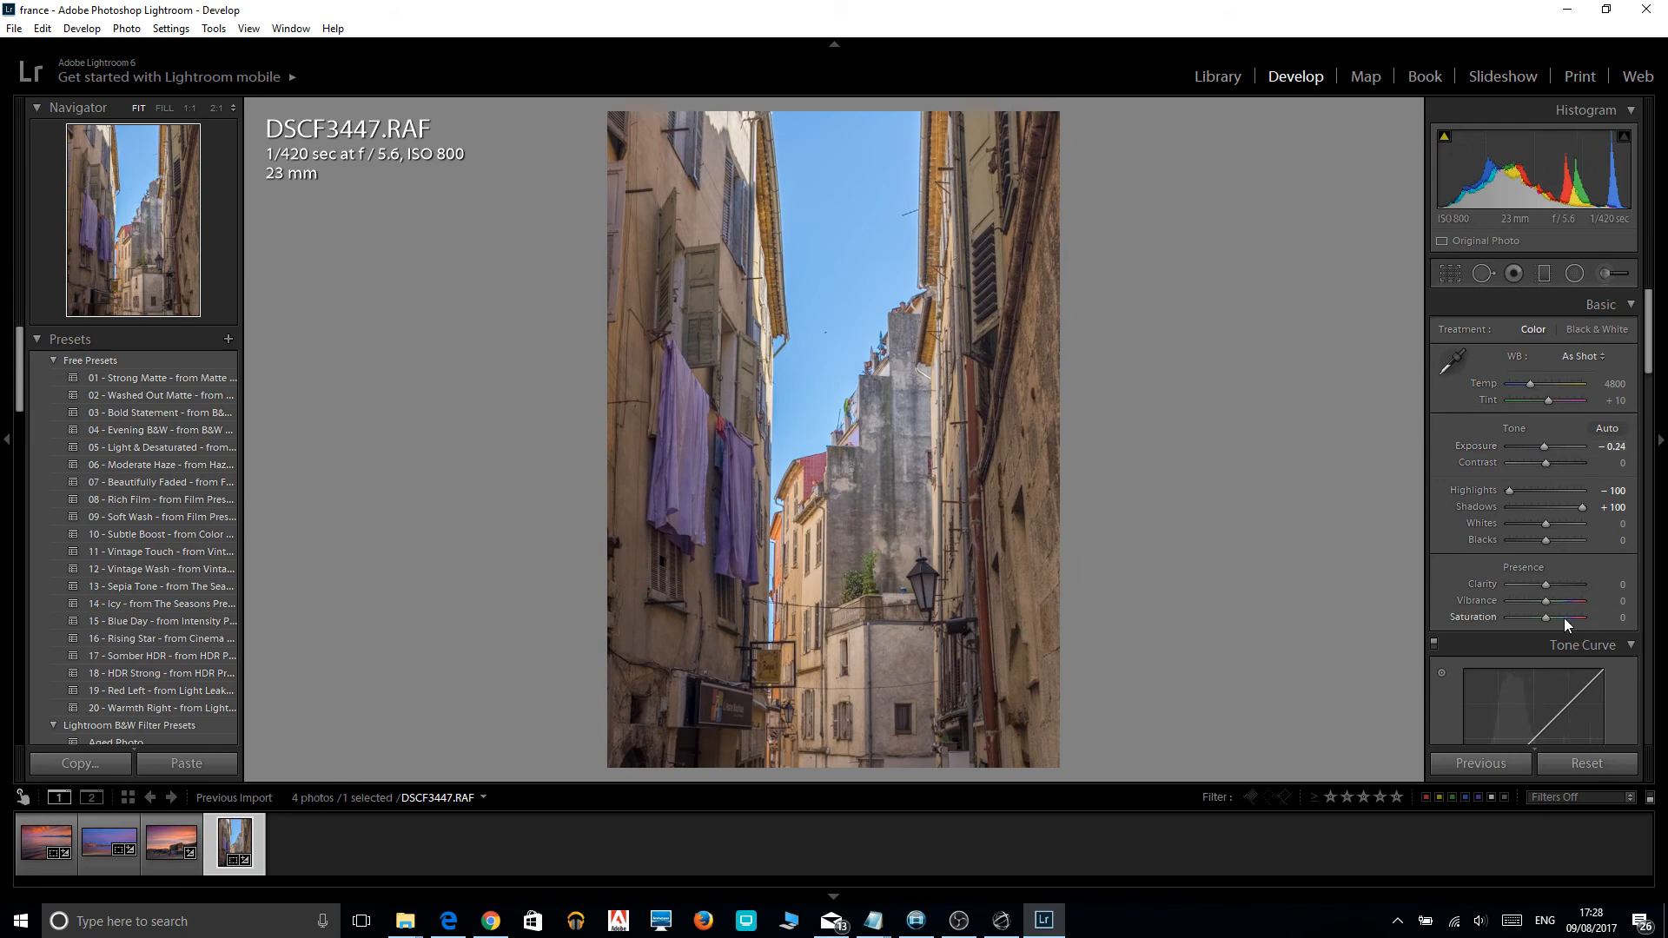
left_click_drag(1547, 616, 1566, 620)
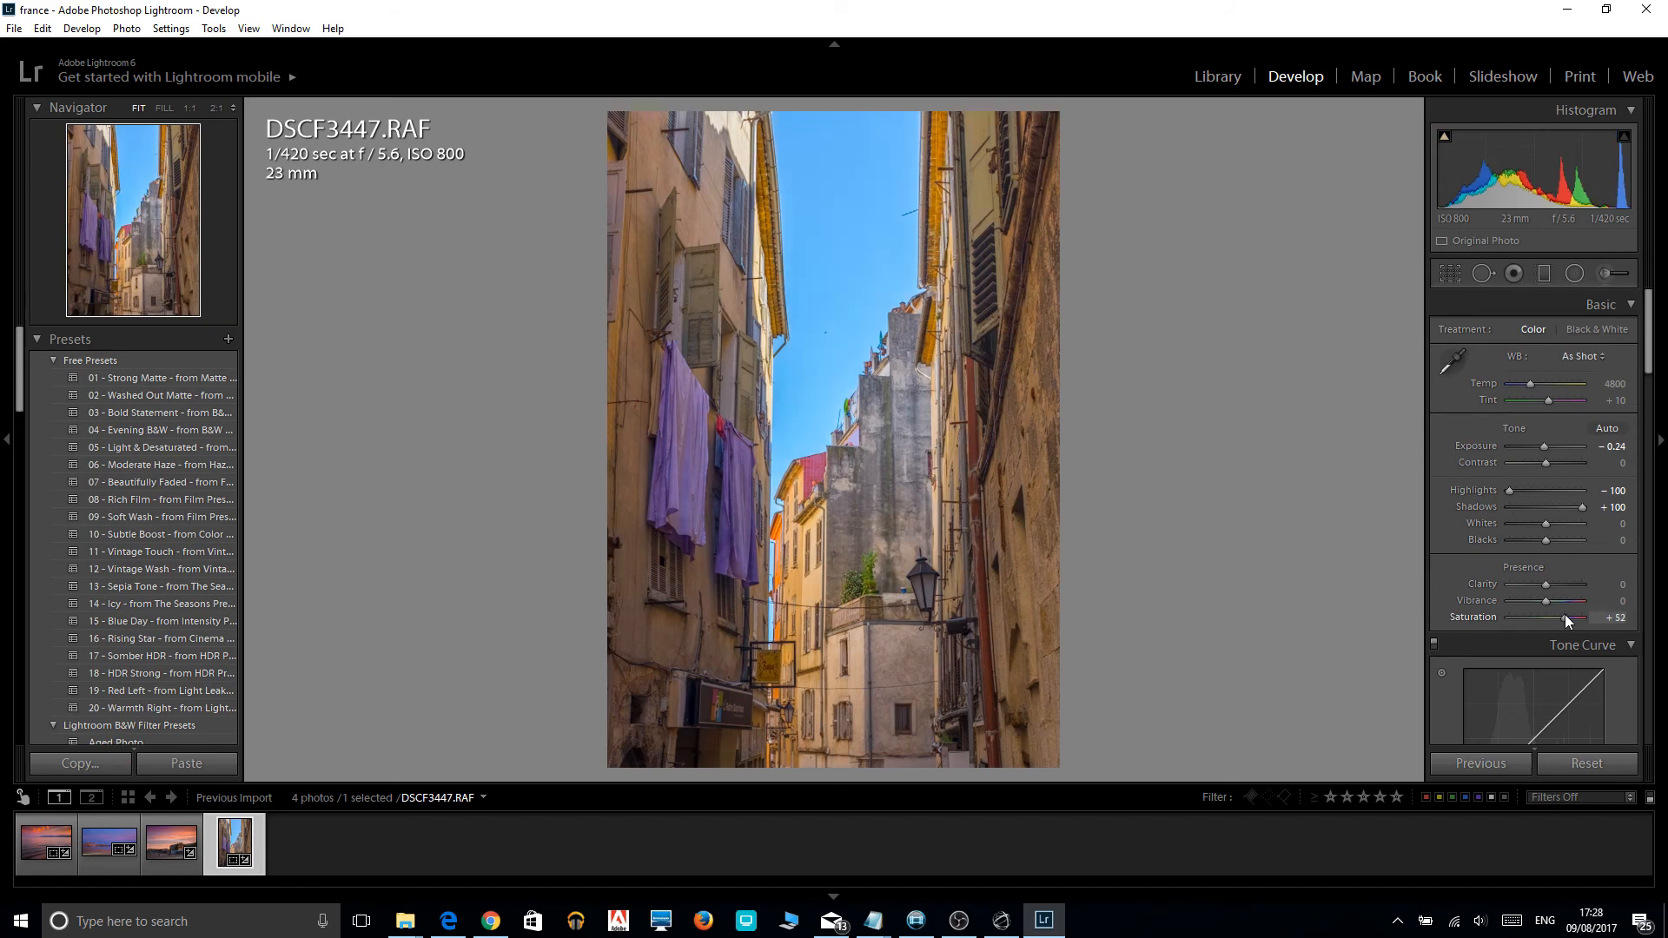
Increase the sharpening amount of the alley photo and return to the basic tone adjustments.
scroll(1650, 636, "down", 5)
scroll(1650, 636, "down", 8)
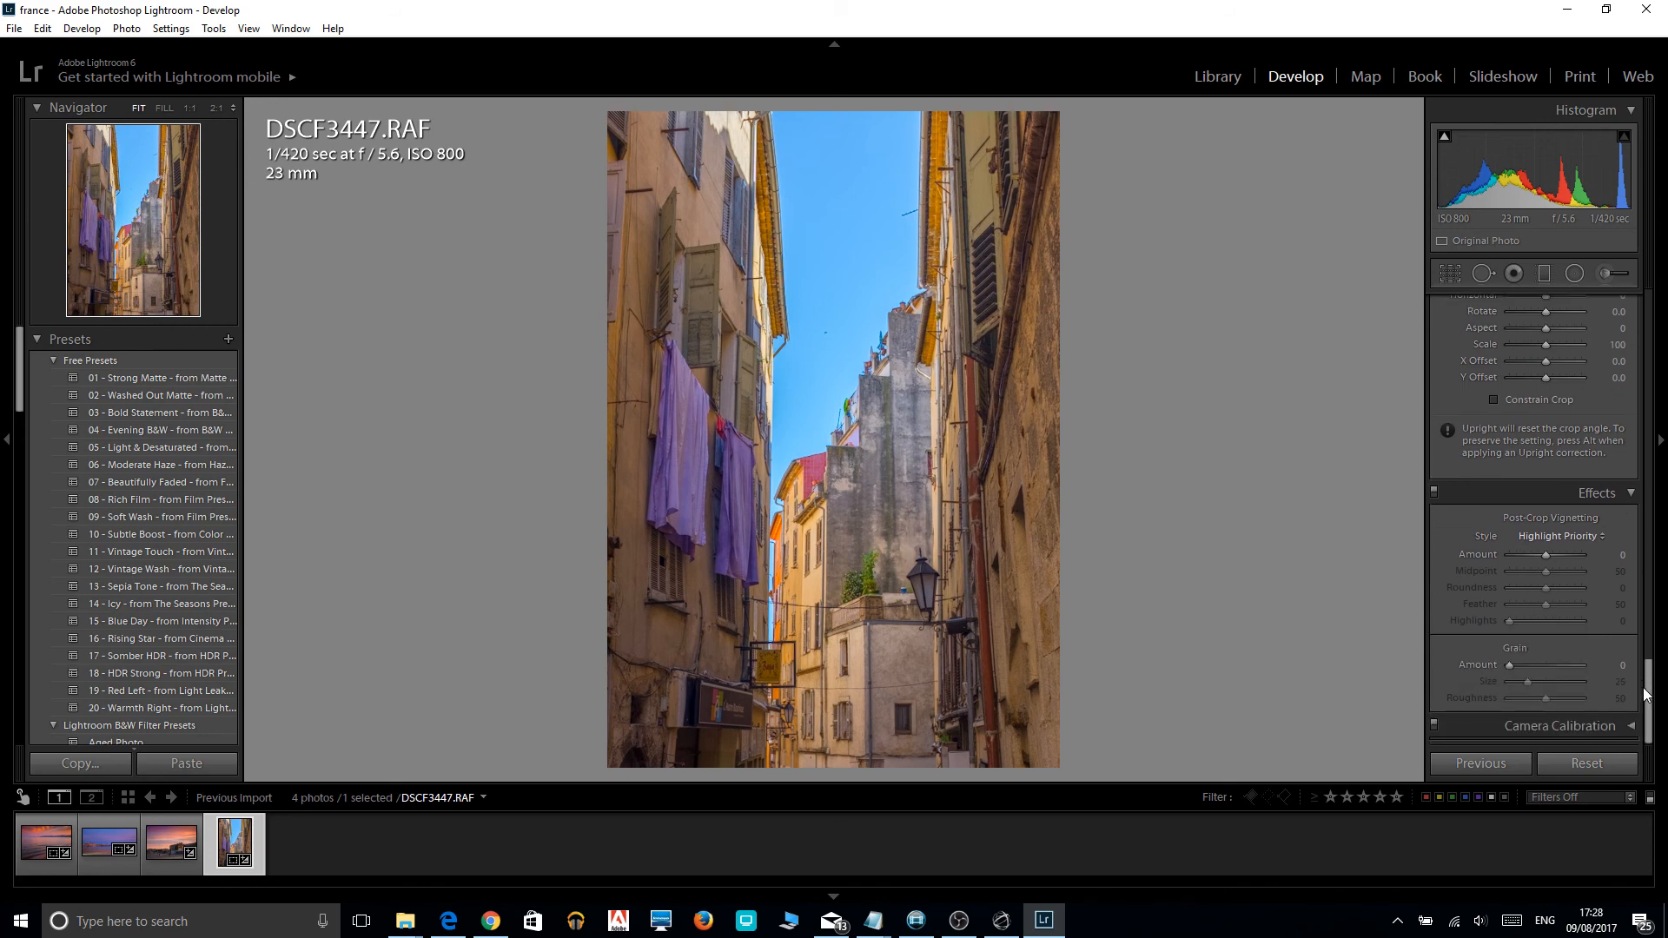
left_click_drag(1650, 694, 1646, 591)
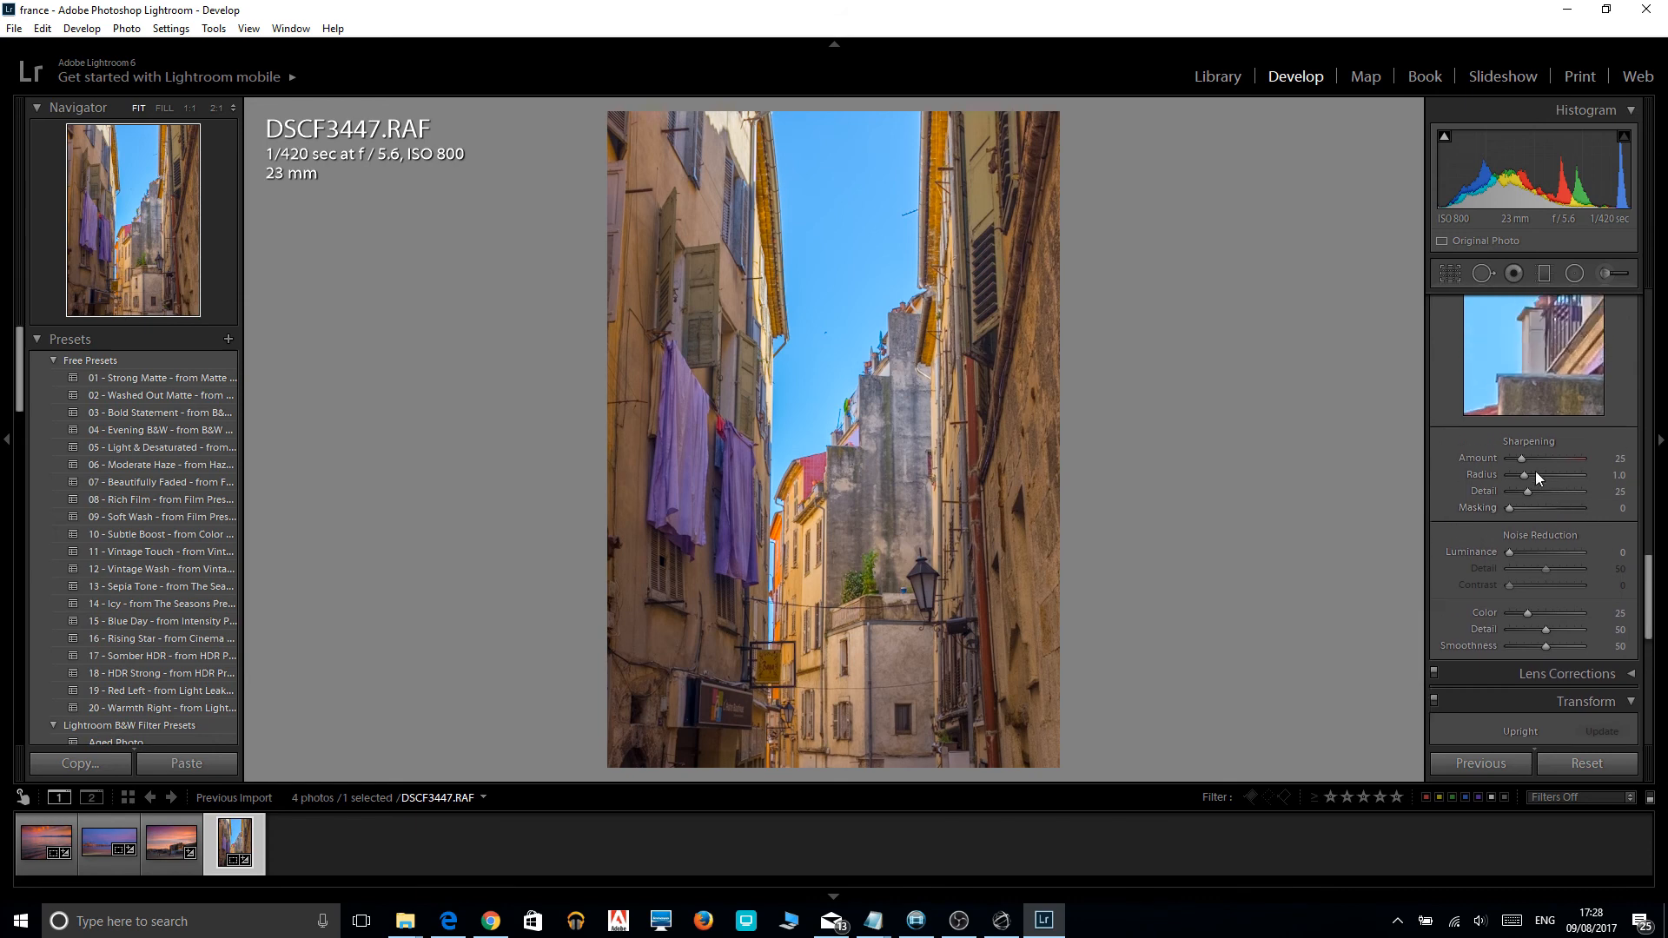
left_click_drag(1521, 461, 1543, 463)
left_click_drag(1545, 462, 1545, 463)
left_click_drag(1650, 601, 1648, 315)
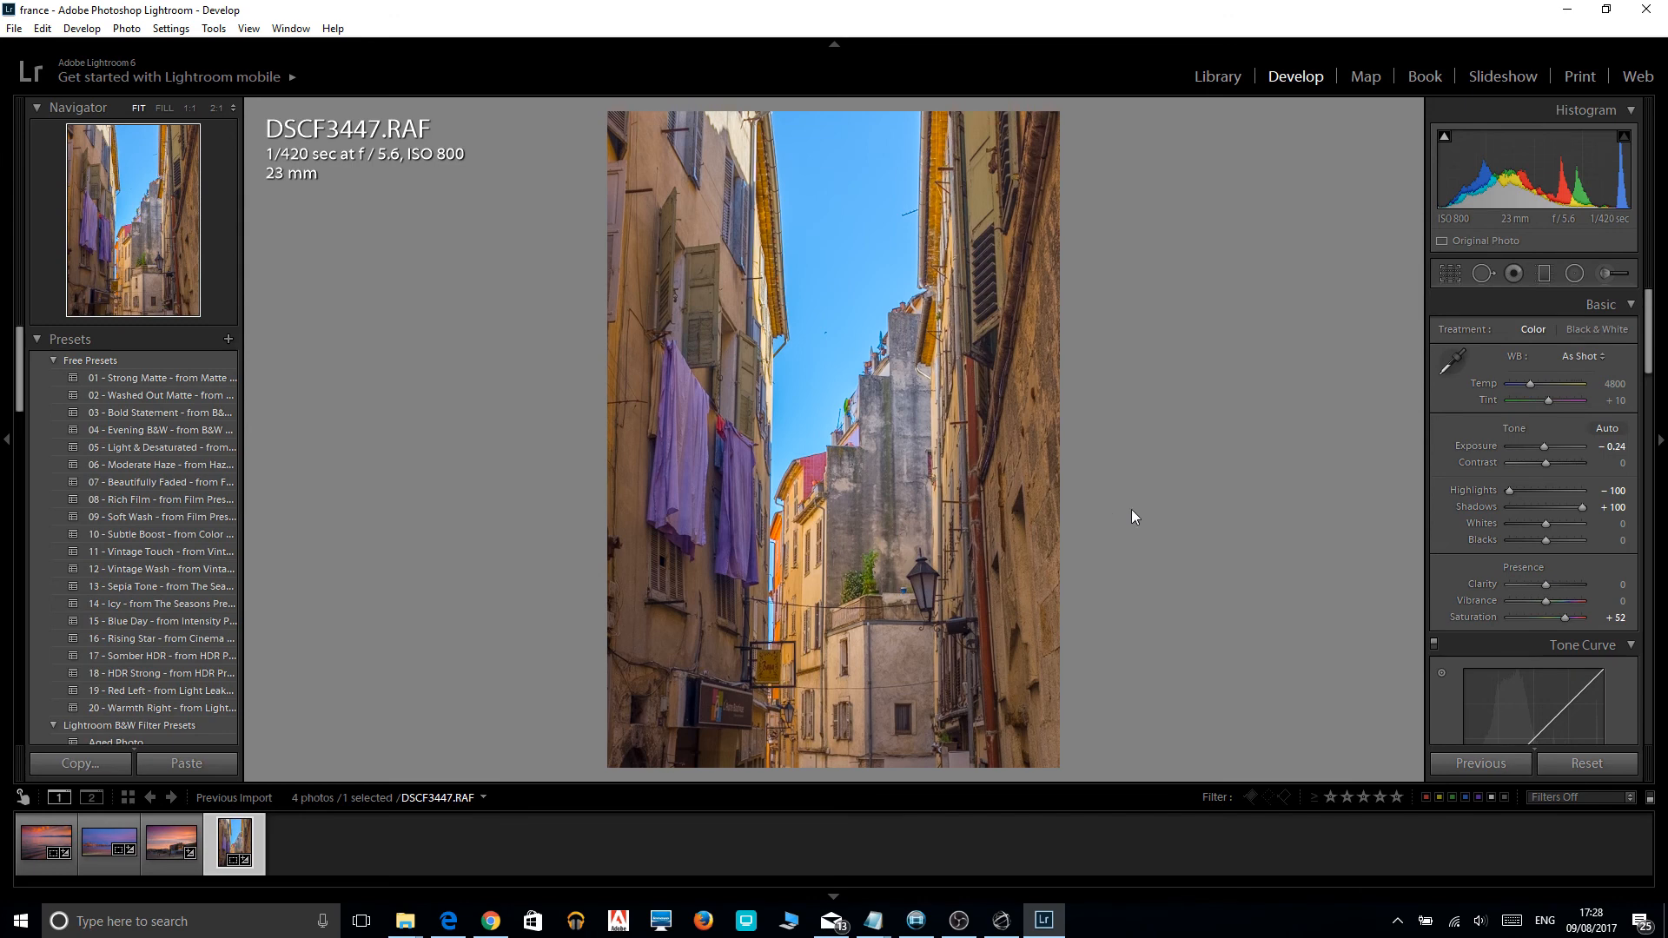
Compare the edited alley photo with its before version several times.
key("backslash")
key("backslash")
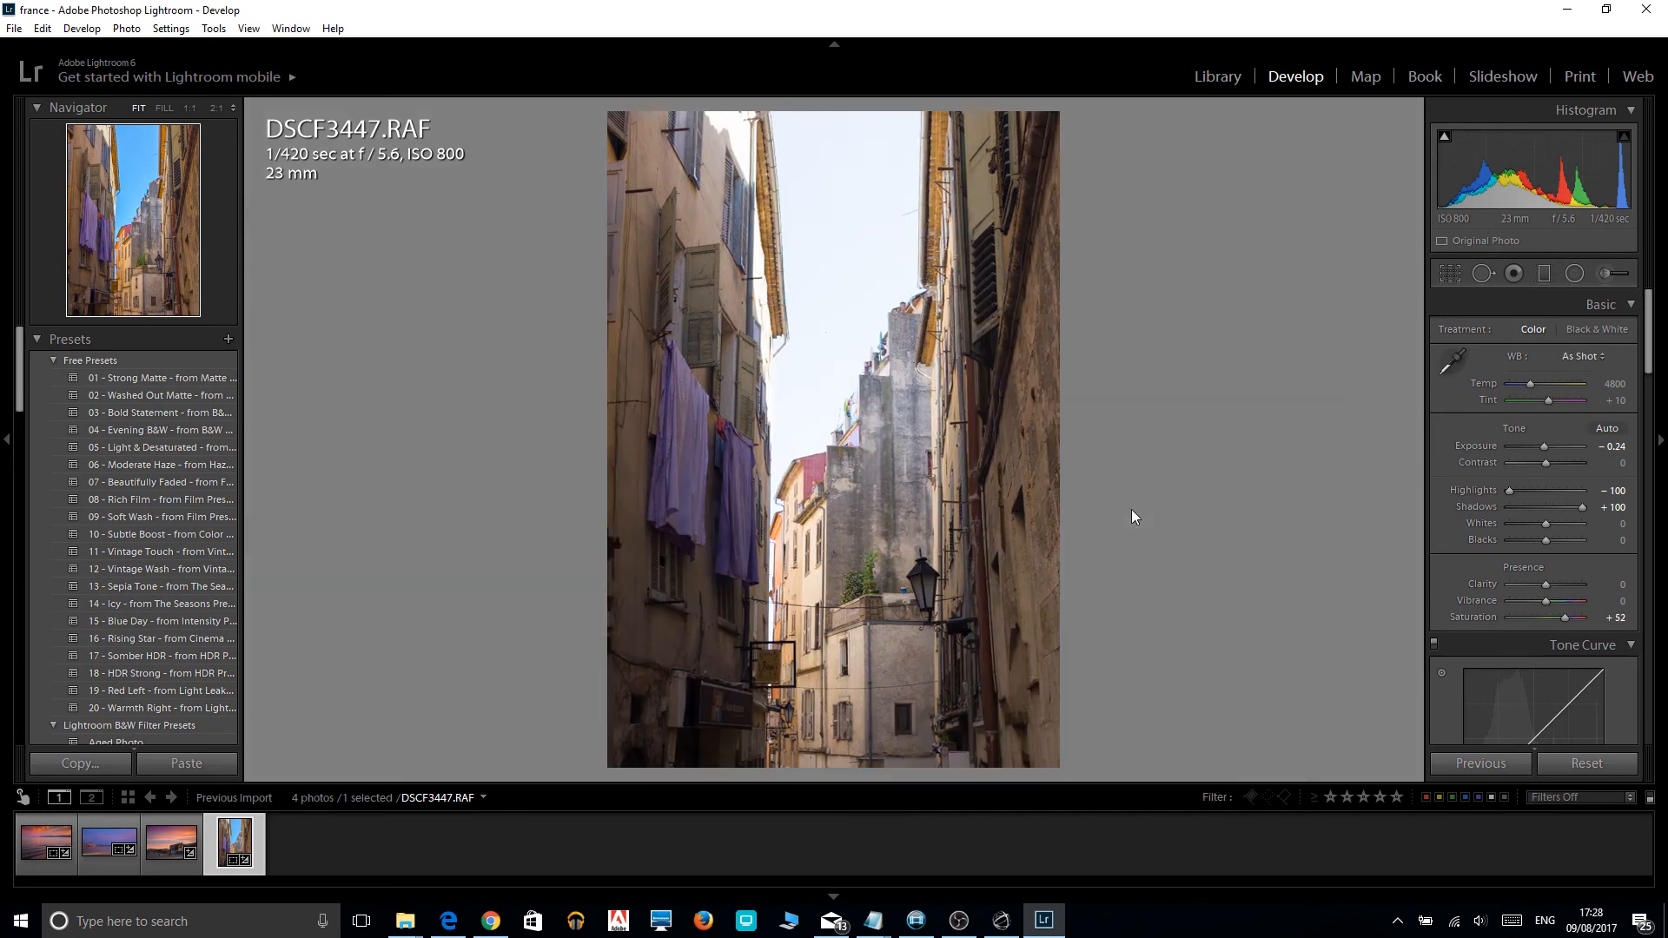
key("backslash")
key("backslash")
key("backslash")
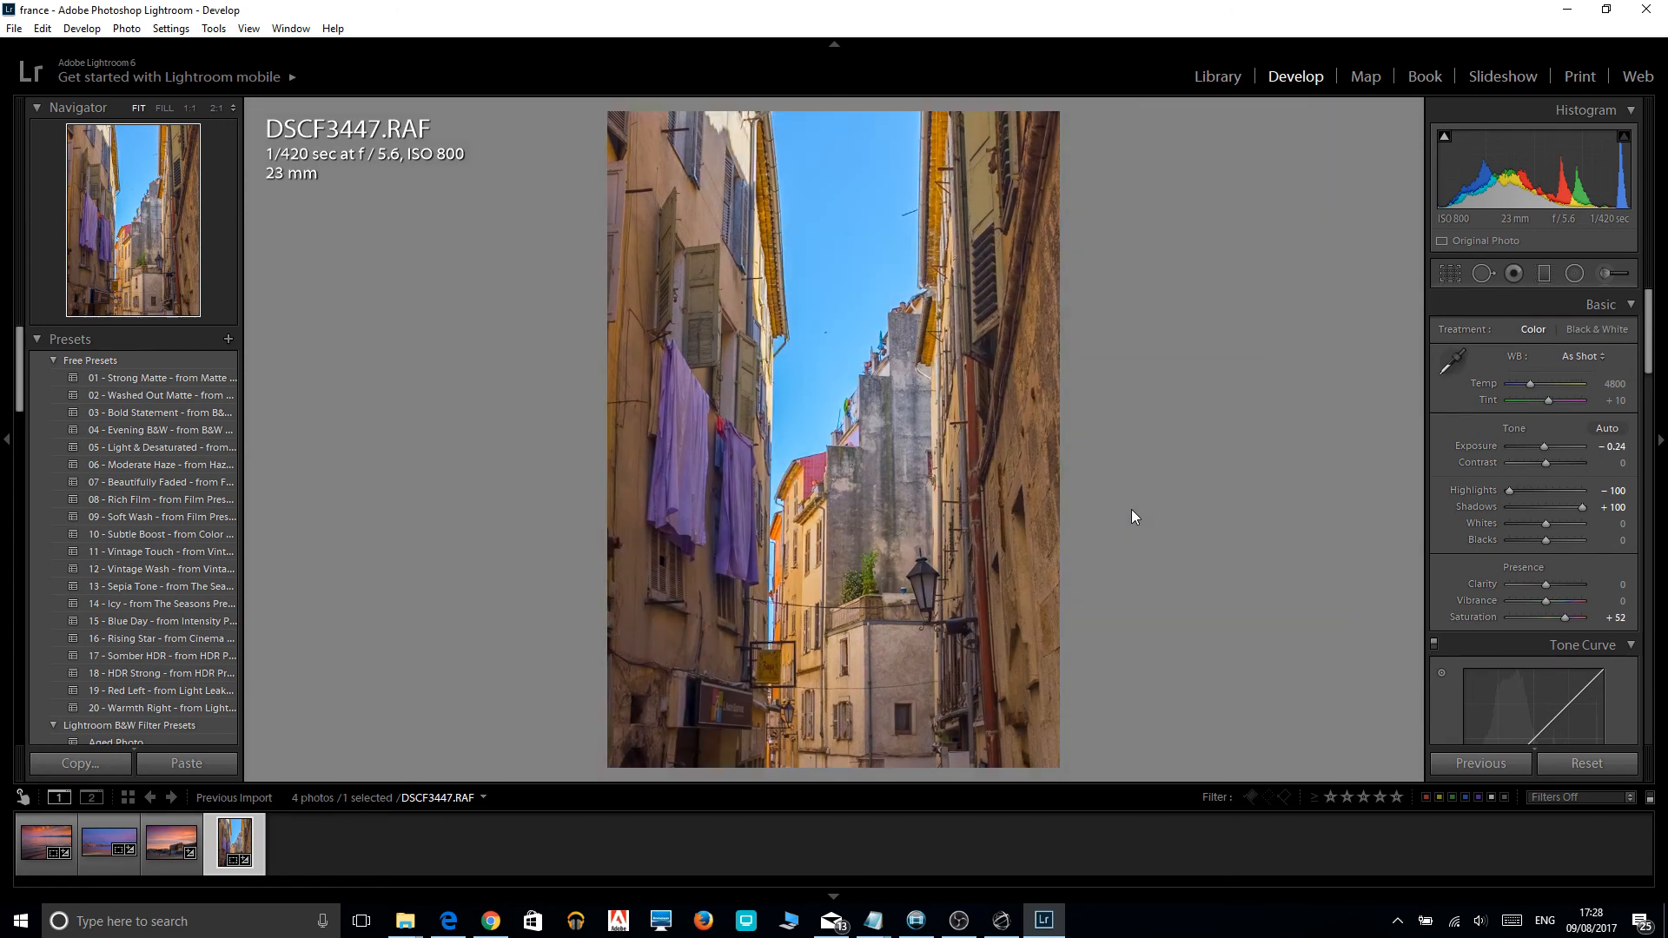
key("backslash")
key("backslash")
key("backslash")
key("backslash")
key("backslash")
key("backslash")
Reduce the adjustment brush size to 6.0 and paint its darkening exposure effect over the sky between the buildings.
left_click(1608, 271)
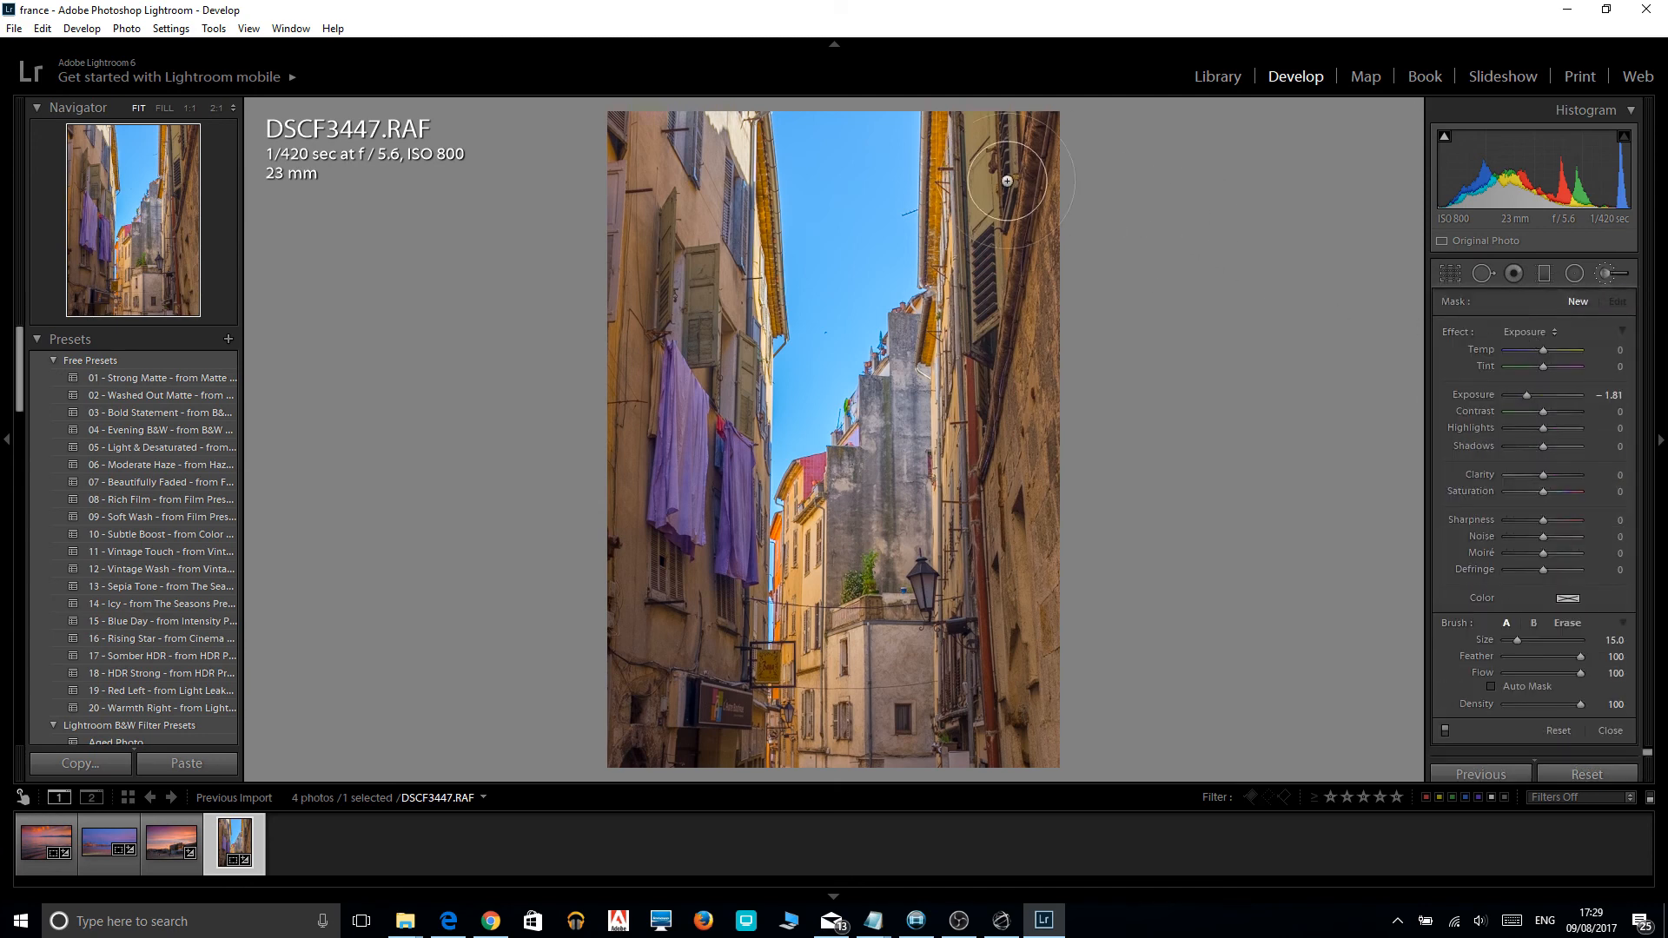
scroll(832, 174, "down", 7)
scroll(832, 176, "down", 2)
left_click_drag(781, 105, 828, 343)
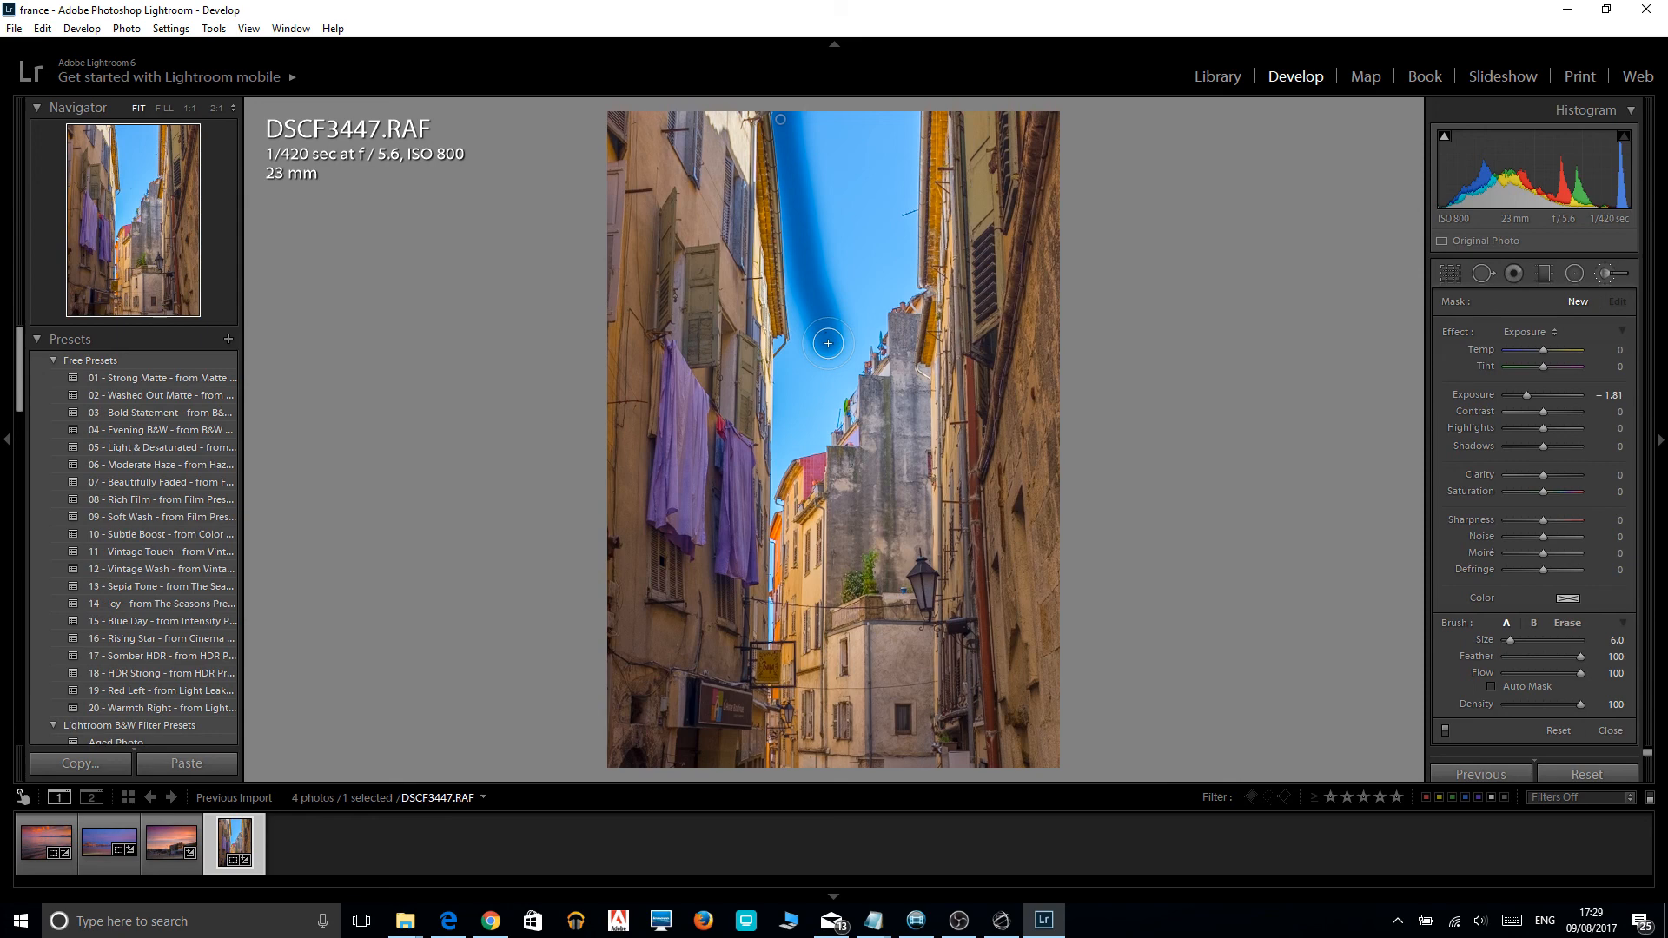
left_click_drag(828, 343, 861, 118)
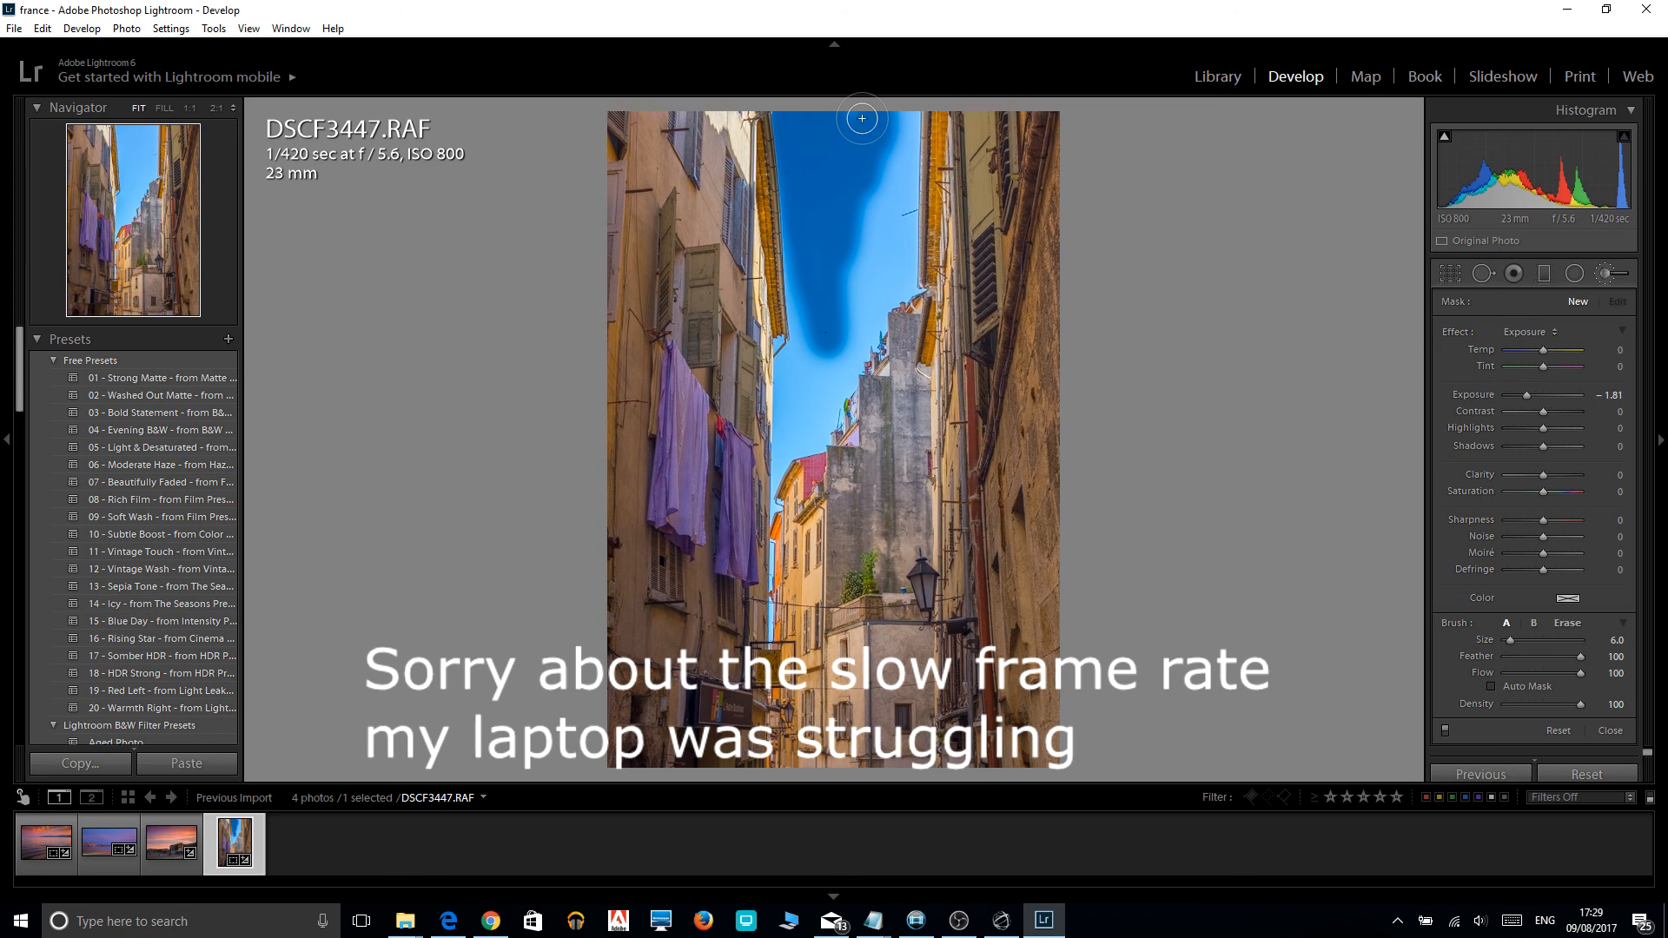
left_click_drag(861, 118, 904, 279)
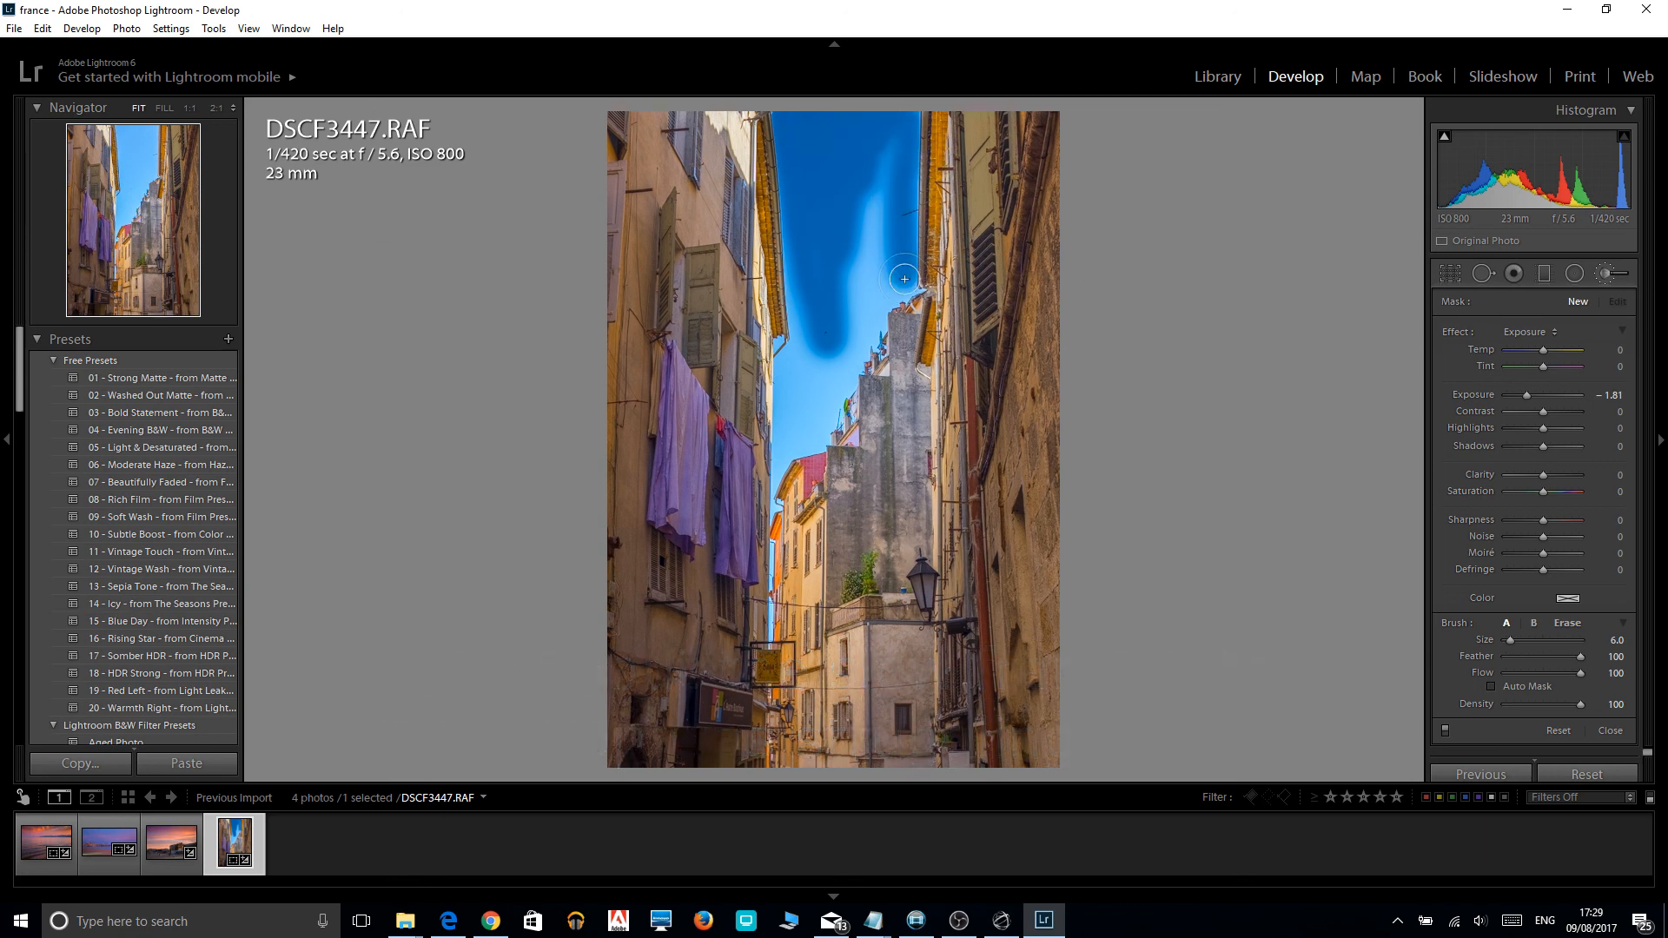
left_click_drag(904, 279, 820, 332)
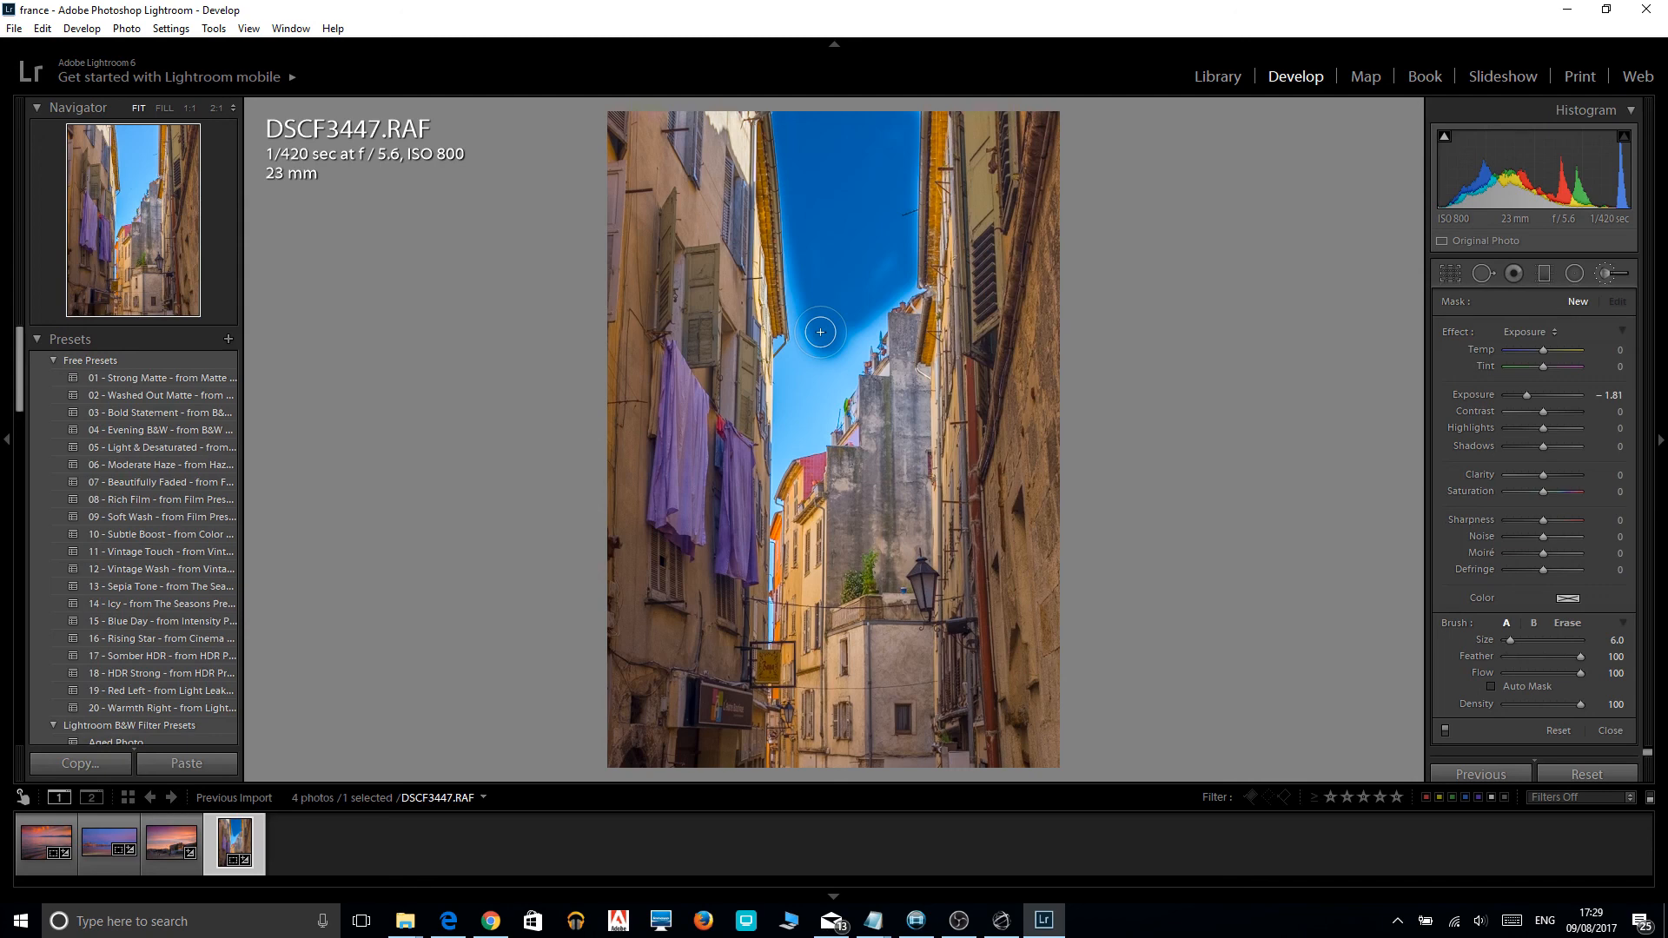
left_click_drag(820, 332, 812, 369)
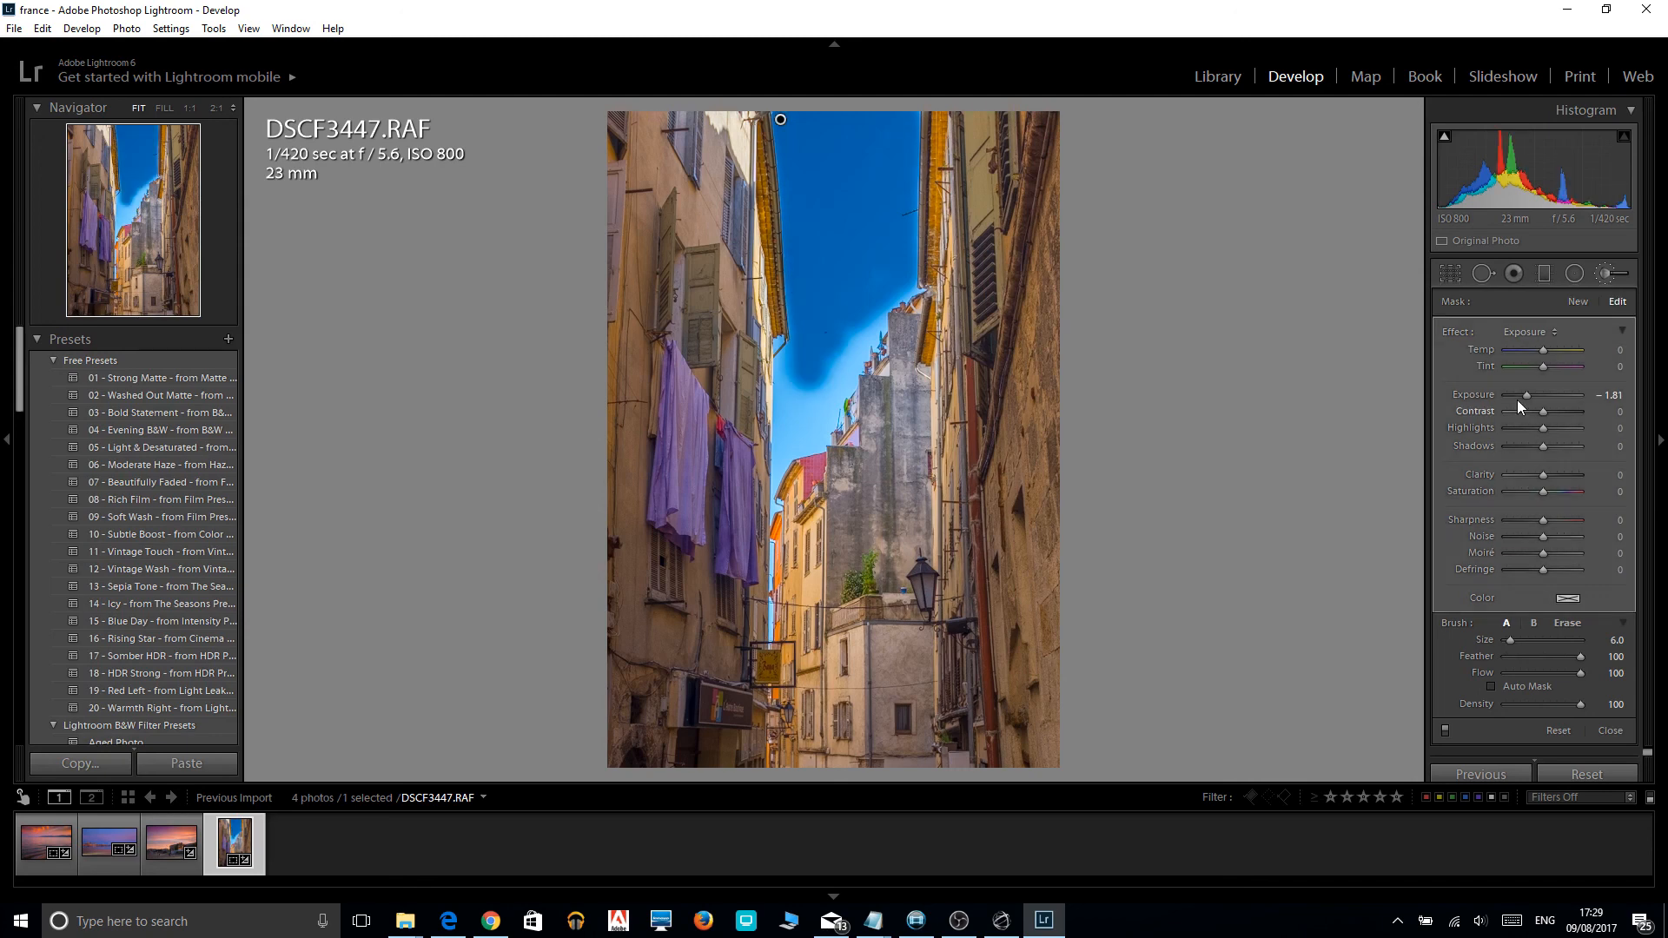
Set the brushed sky area's exposure to -0.76 and its saturation to 100.
left_click_drag(1516, 400, 1534, 396)
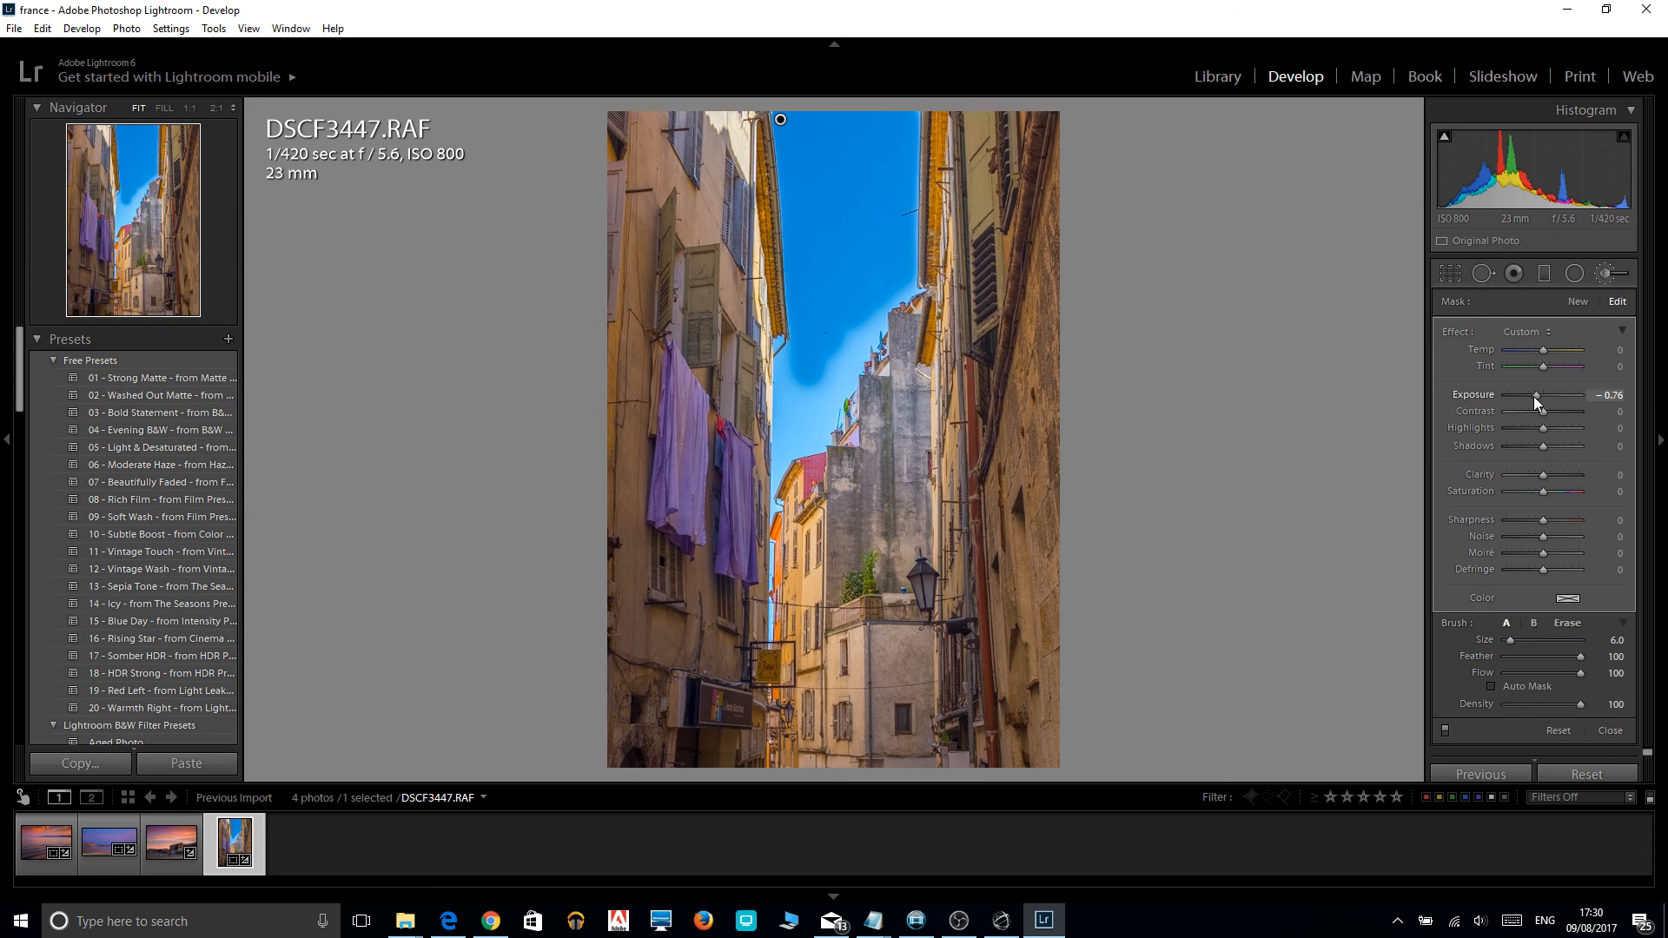
left_click_drag(1543, 490, 1607, 489)
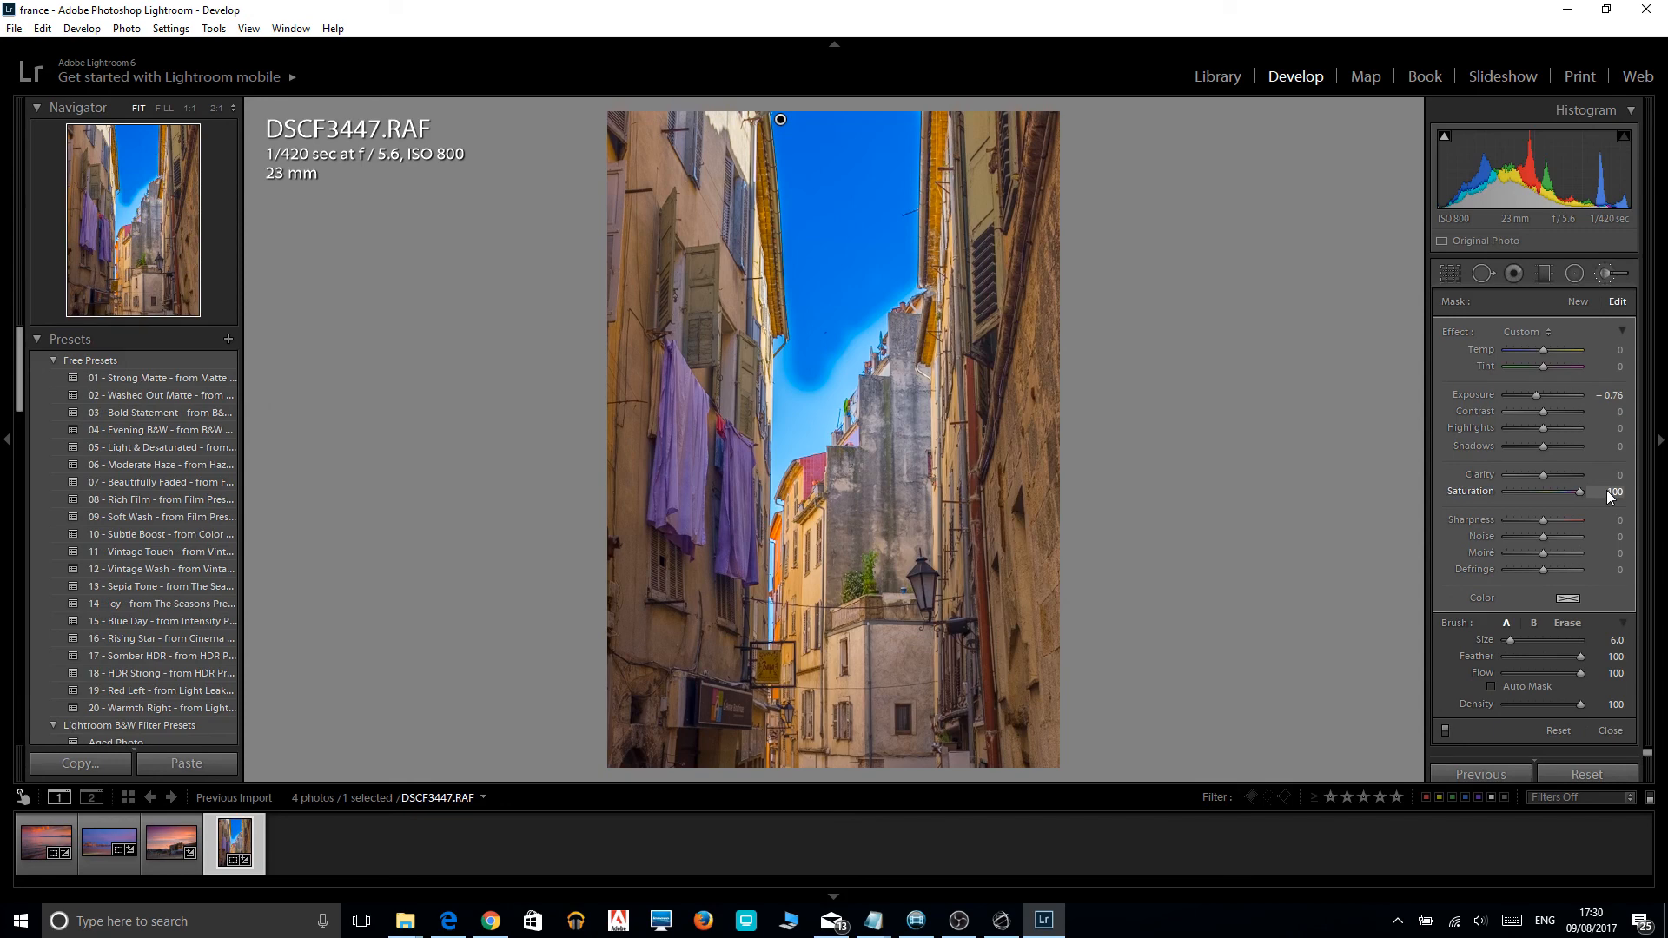